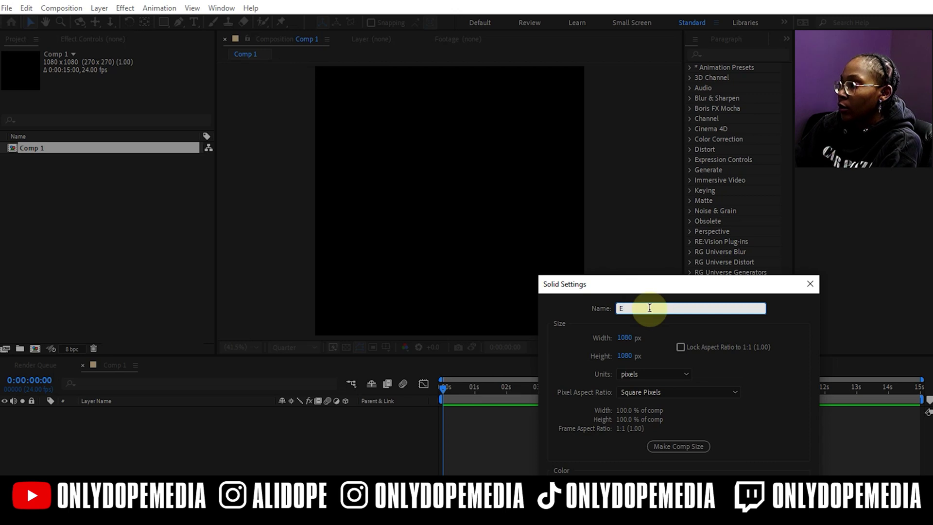
# Name the new grey 1080×1080 solid E3D and create it
pyautogui.write('e')
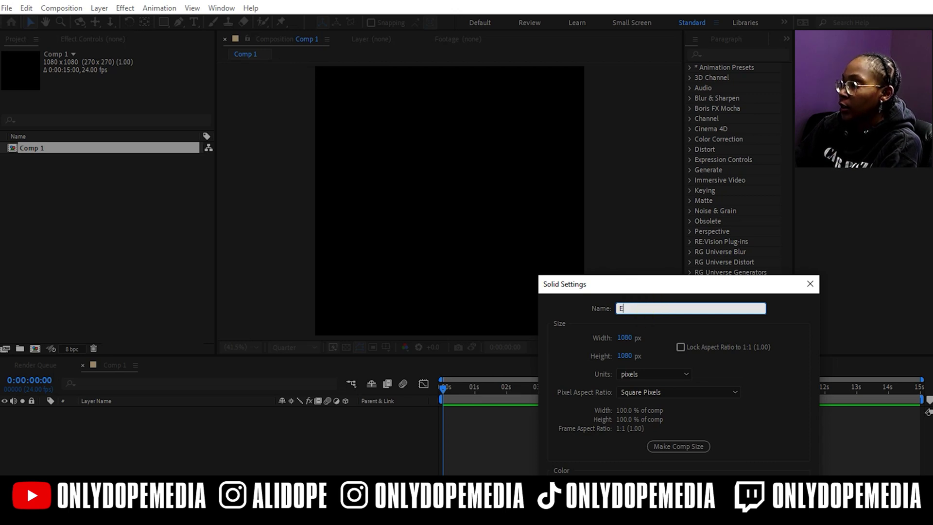
pyautogui.press('BackSpace')
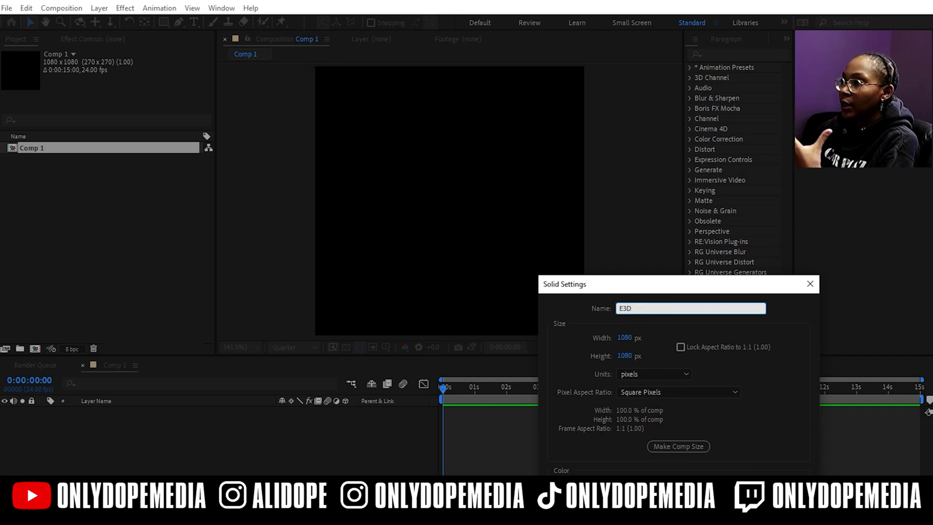
pyautogui.press('Return')
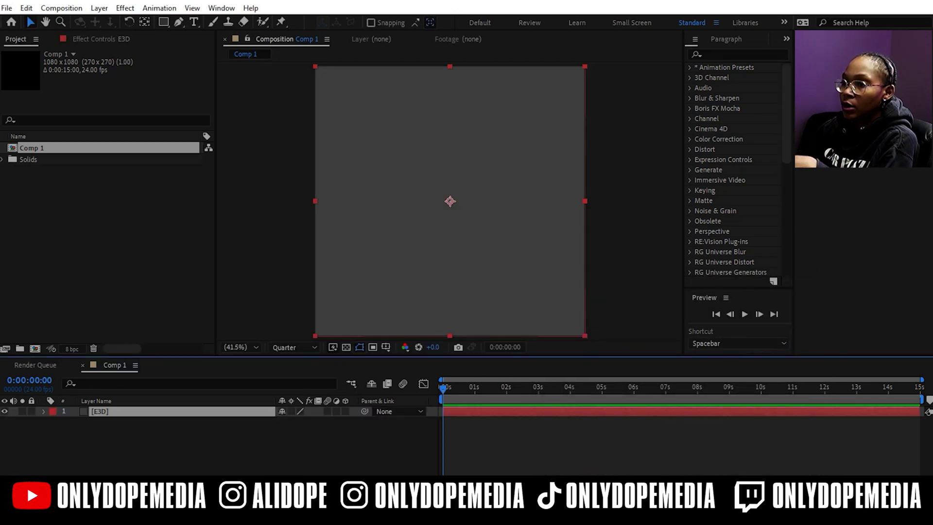
# Check the comp with and without the E3D layer, then leave E3D hidden
pyautogui.click(142, 427)
pyautogui.click(129, 412)
pyautogui.click(5, 411)
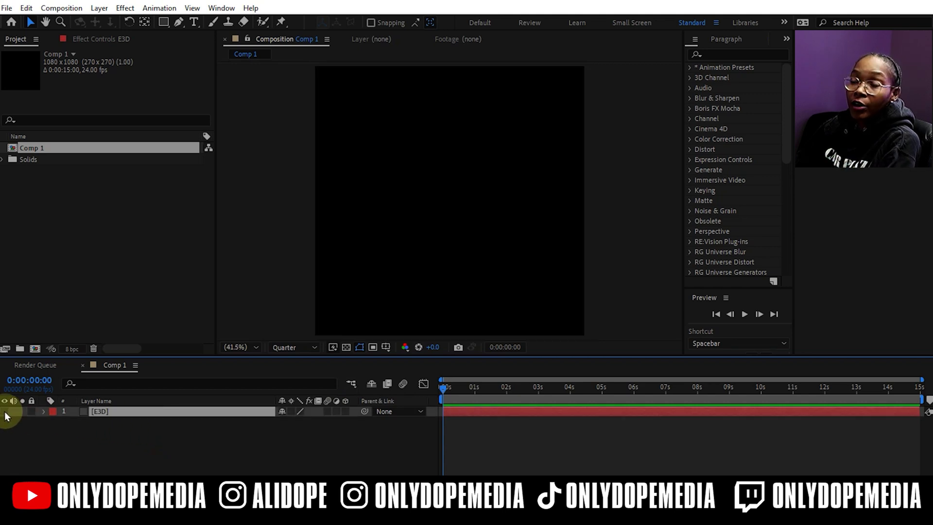
pyautogui.click(5, 411)
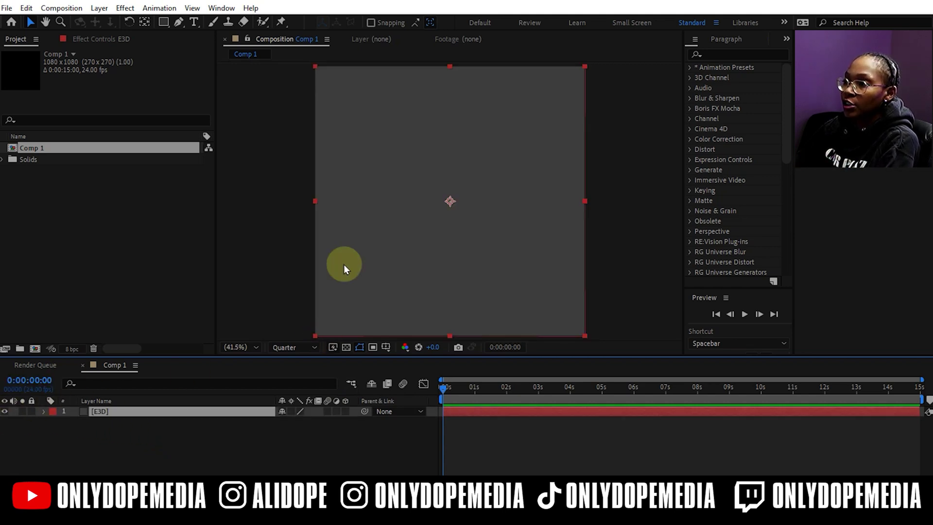
pyautogui.click(265, 446)
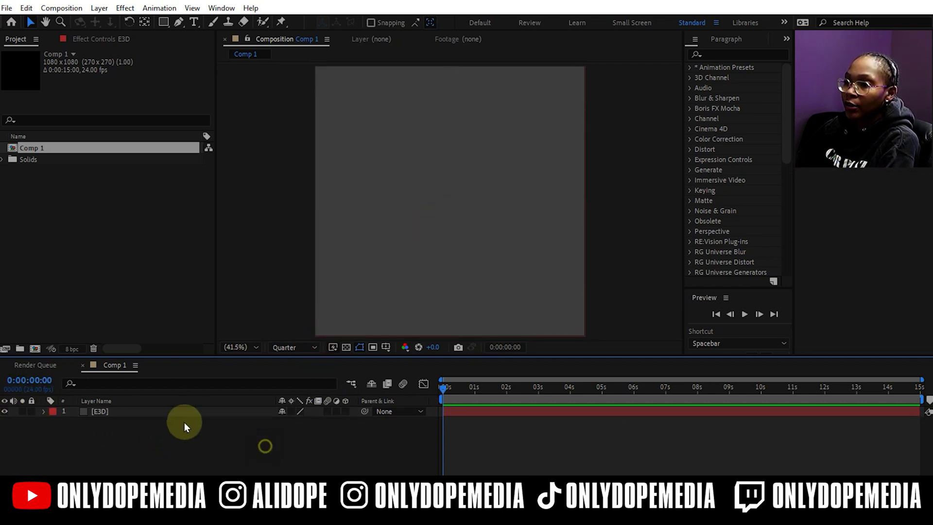
pyautogui.click(4, 411)
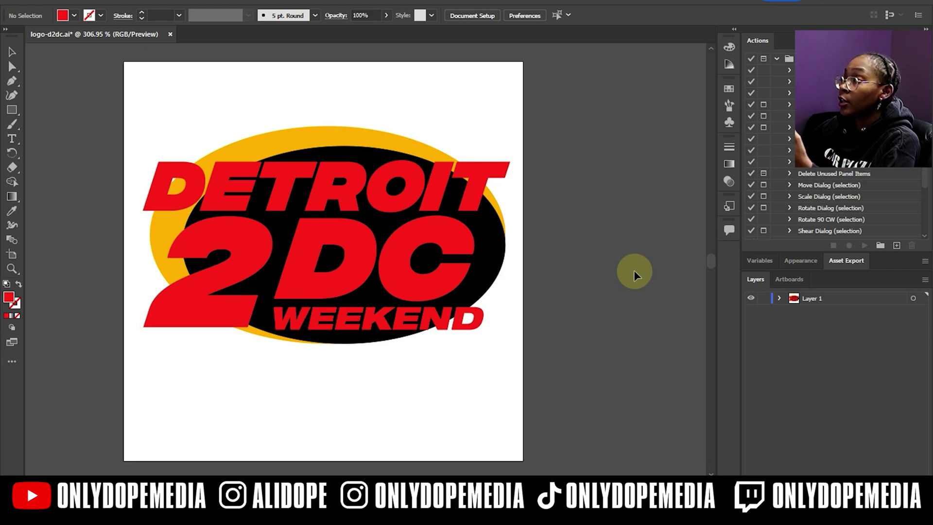
# Expand Layer 1 in Illustrator's Layers panel and inspect the lettering group's letter paths
pyautogui.click(778, 298)
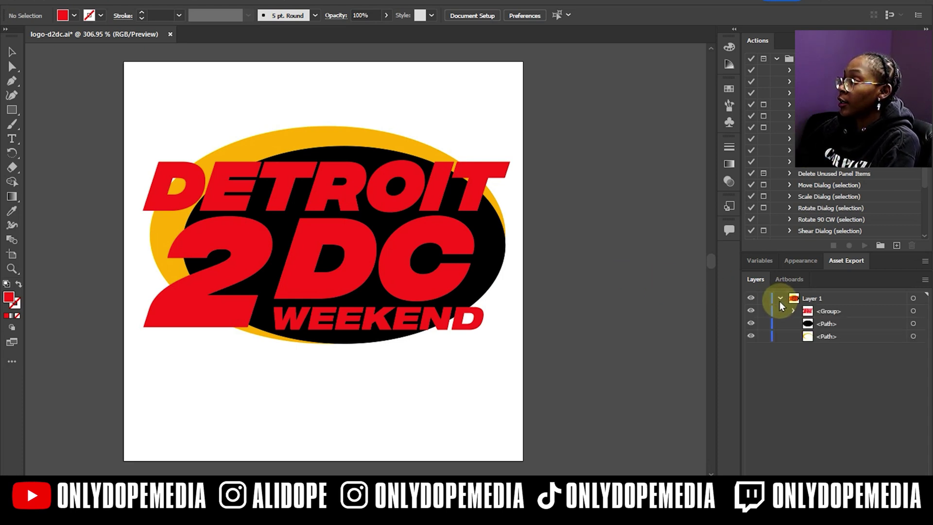
pyautogui.click(792, 310)
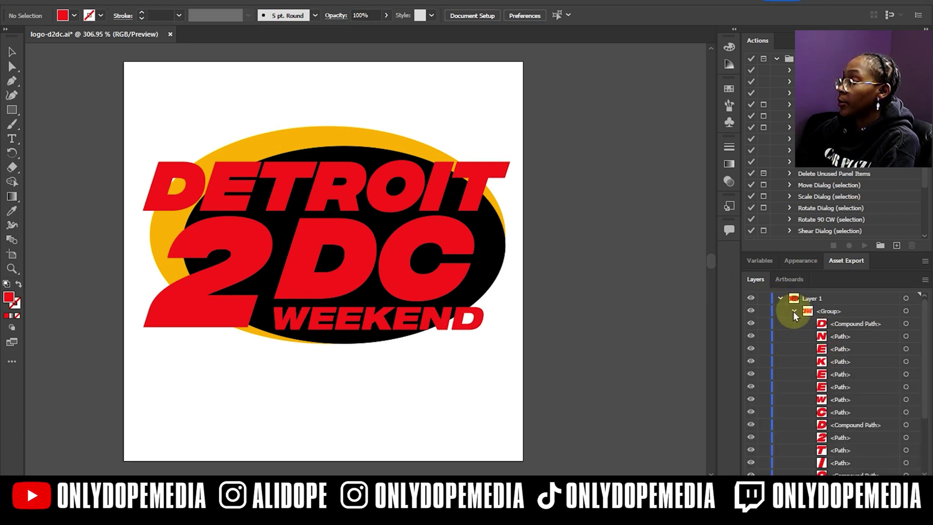
pyautogui.scroll(-3, 797, 413)
pyautogui.scroll(5, 799, 379)
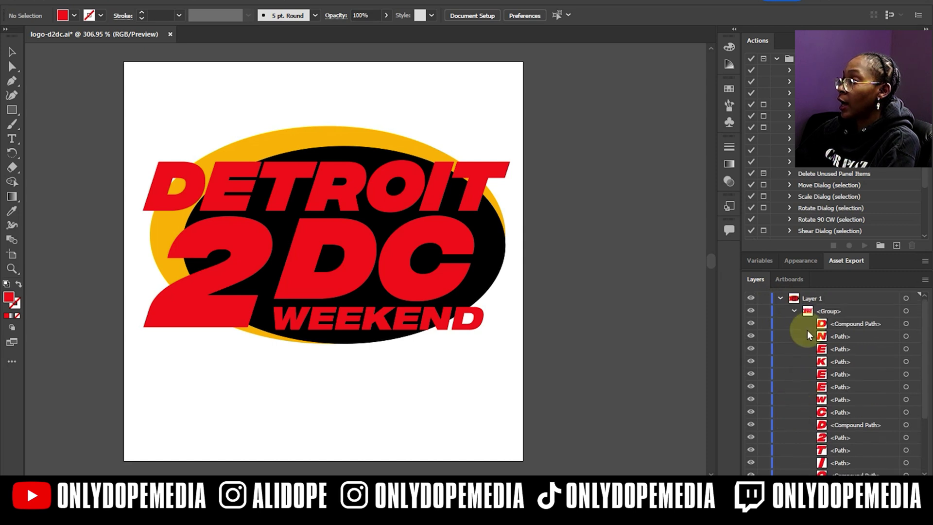
pyautogui.click(793, 311)
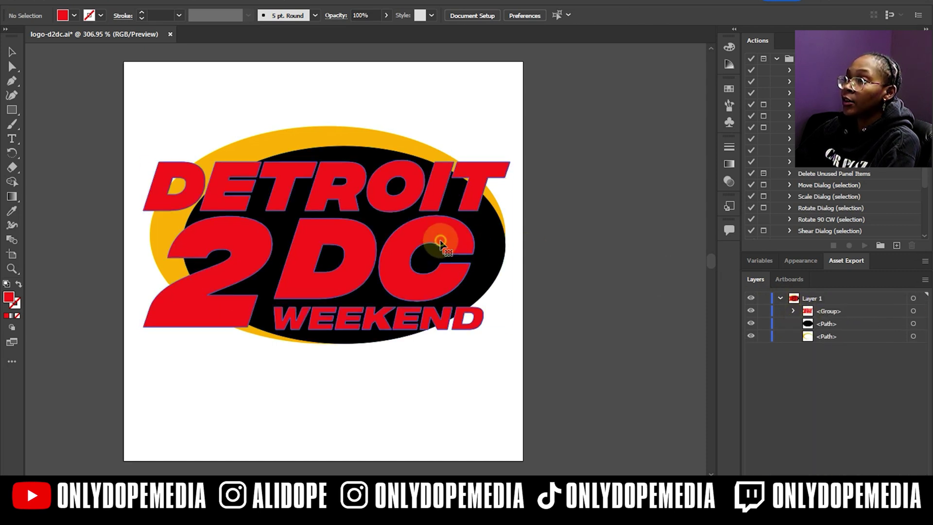
# Select the red lettering group, yellow ellipse and black ellipse on the canvas in turn
pyautogui.click(447, 248)
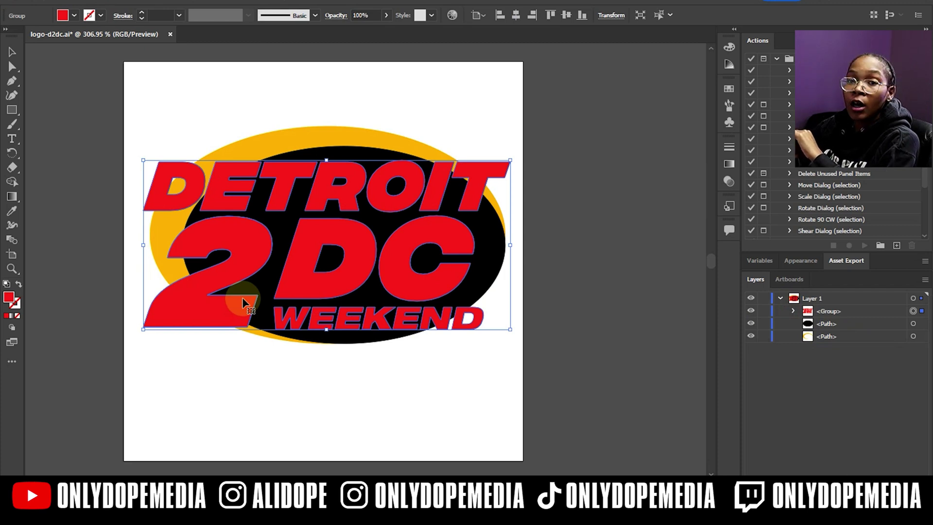
pyautogui.click(306, 137)
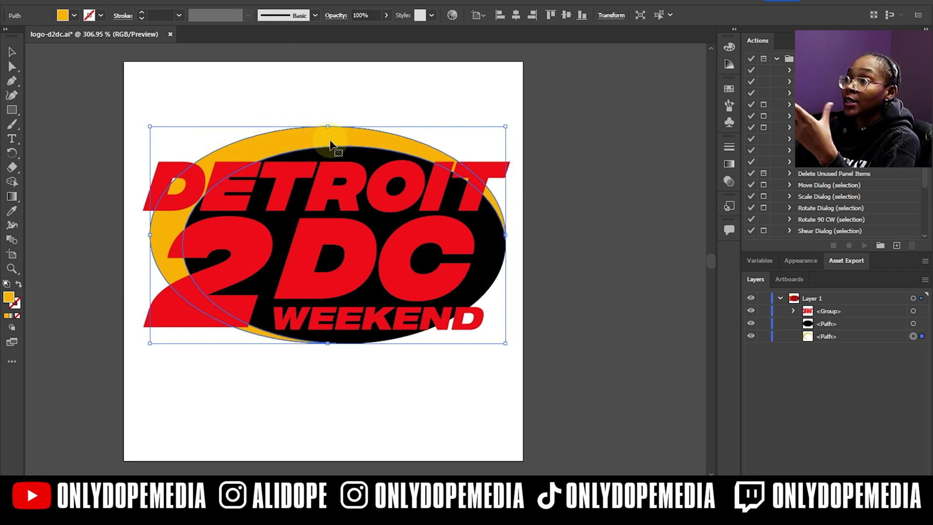
pyautogui.click(488, 238)
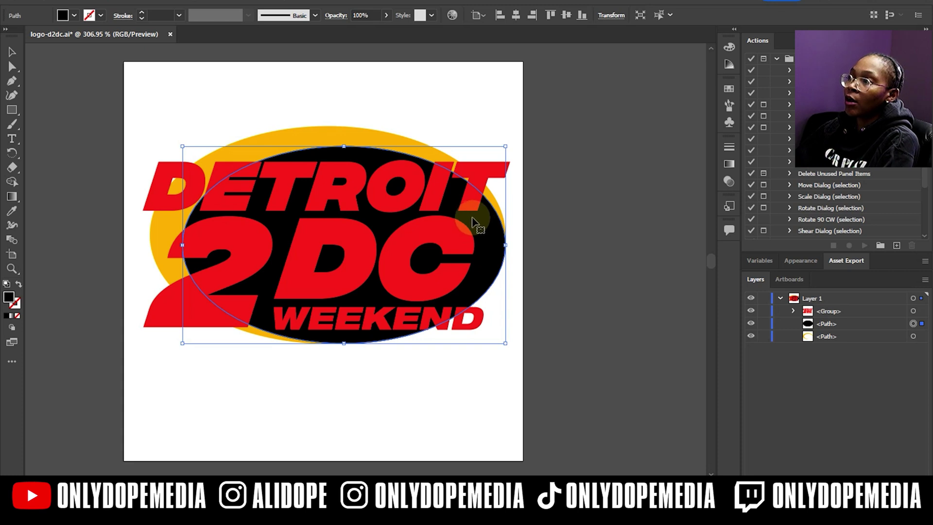
pyautogui.click(435, 199)
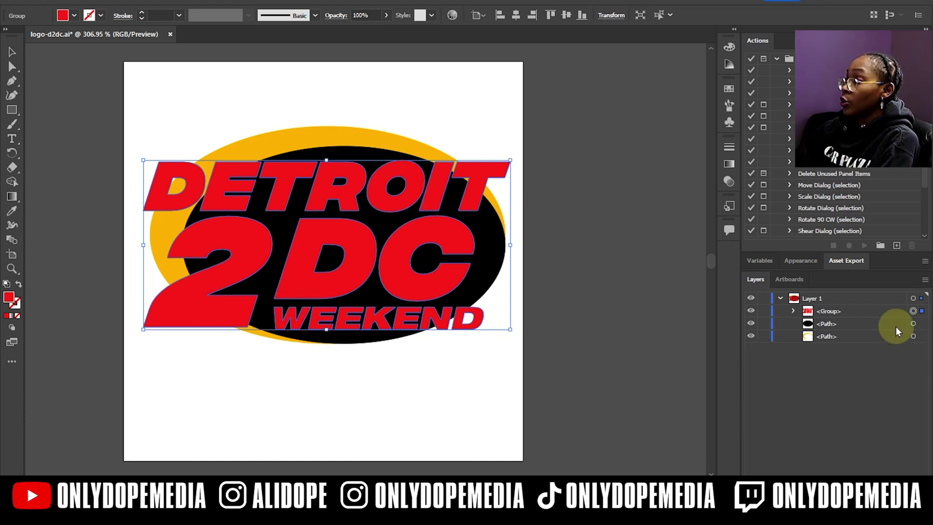
# Target the black and yellow ellipse sublayers, then select the yellow ellipse and lettering from their layers
pyautogui.click(862, 324)
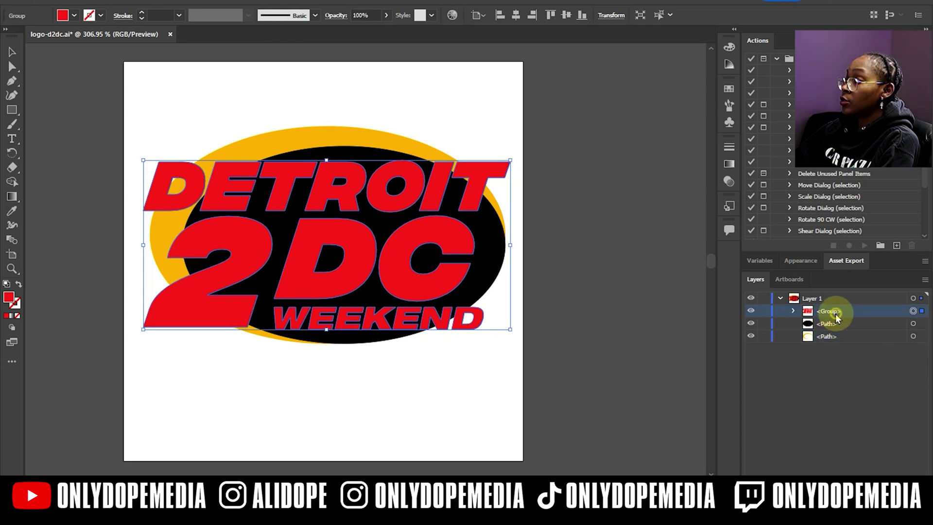
pyautogui.click(829, 335)
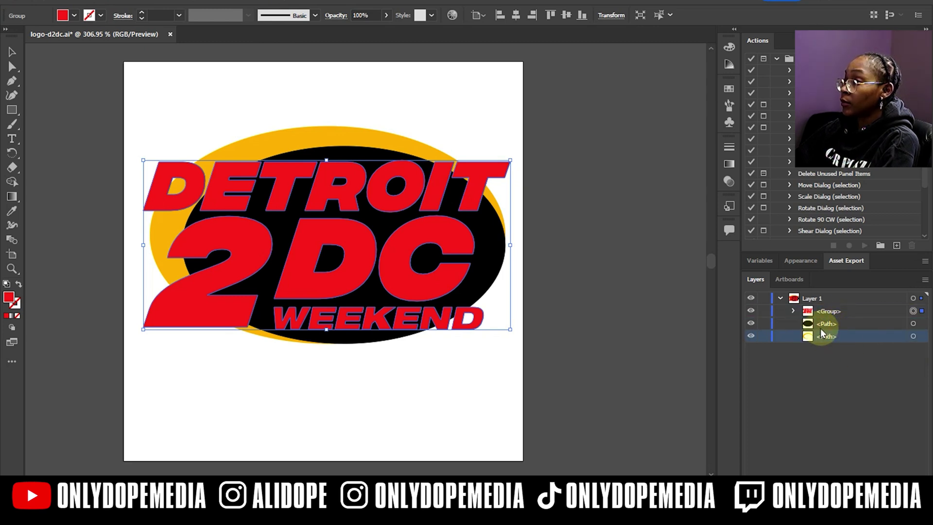
pyautogui.click(541, 291)
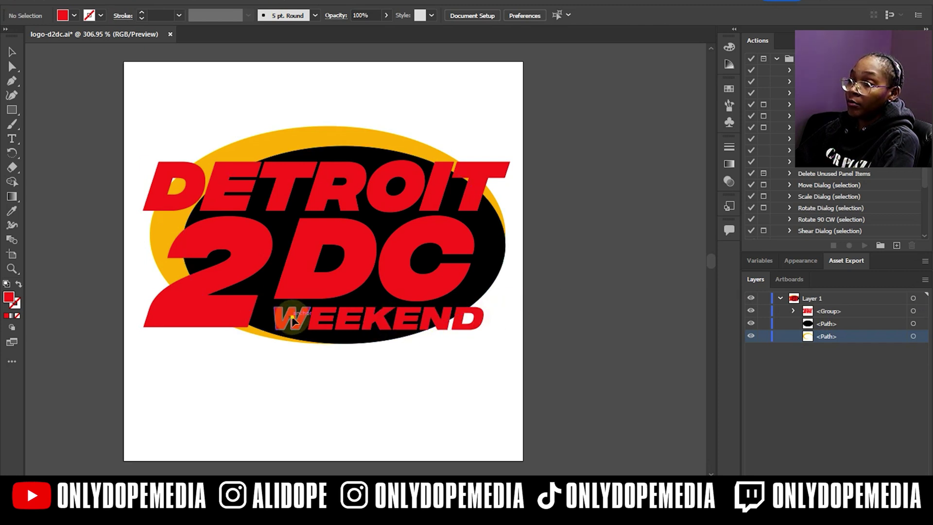
pyautogui.click(306, 325)
pyautogui.click(325, 374)
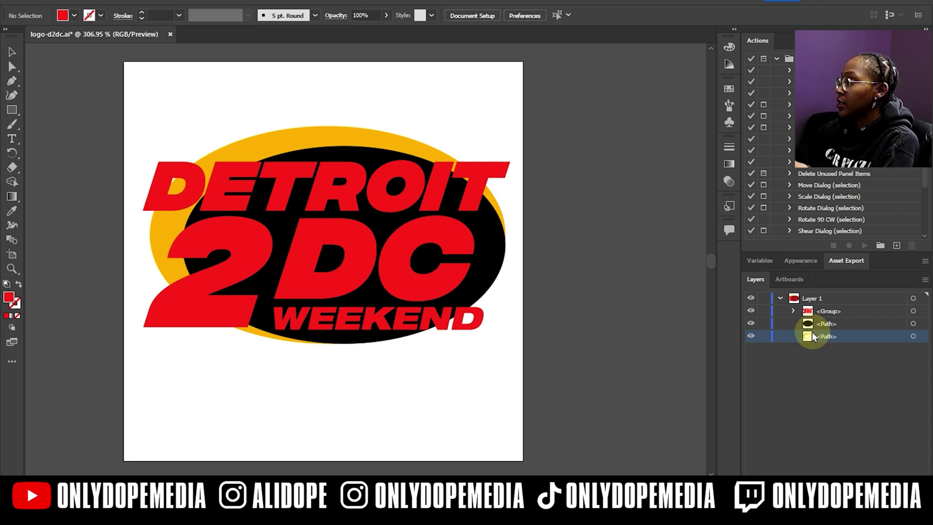
pyautogui.click(913, 336)
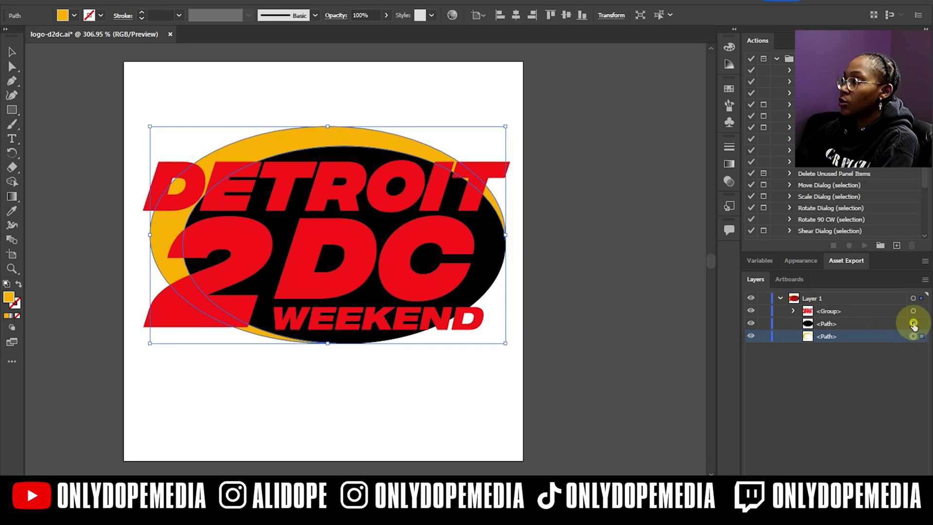
pyautogui.click(912, 311)
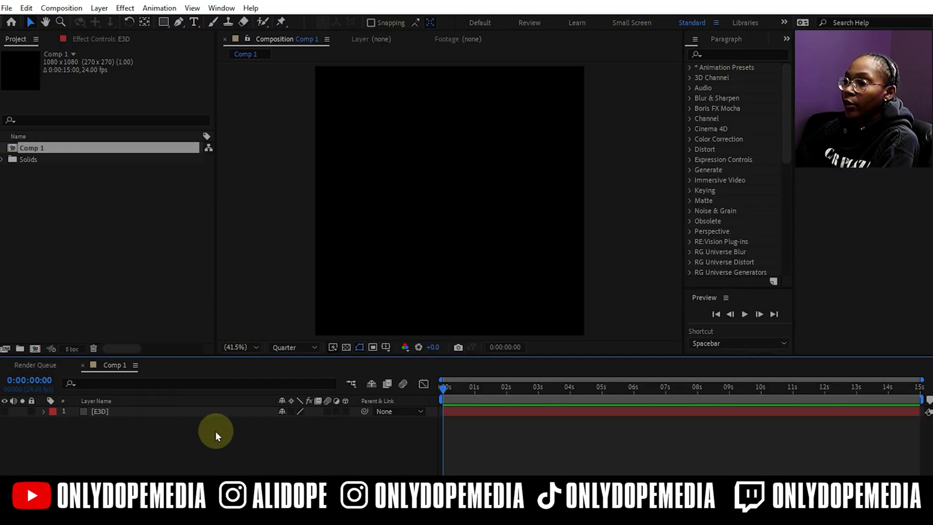
# Add two new solid layers named BACK and SWOOSH to Comp 1
pyautogui.rightClick(217, 433)
pyautogui.moveTo(267, 438)
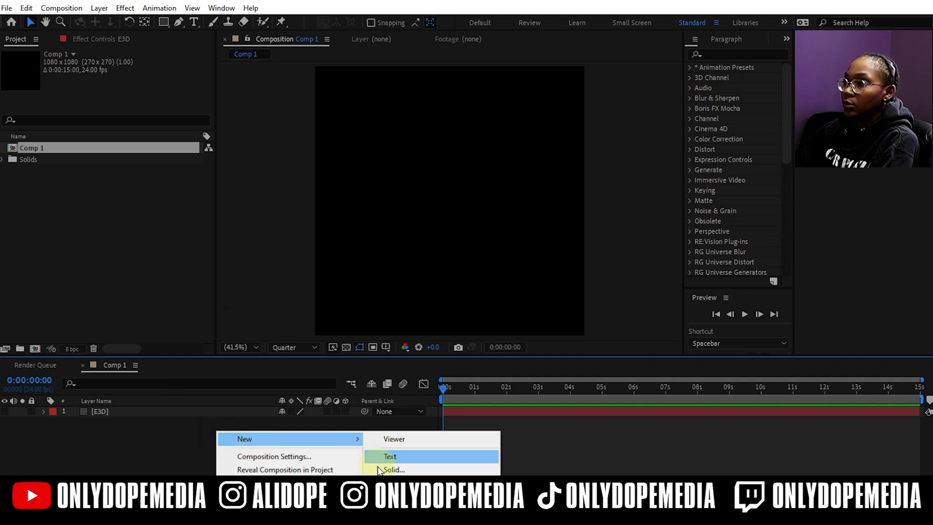
pyautogui.click(384, 466)
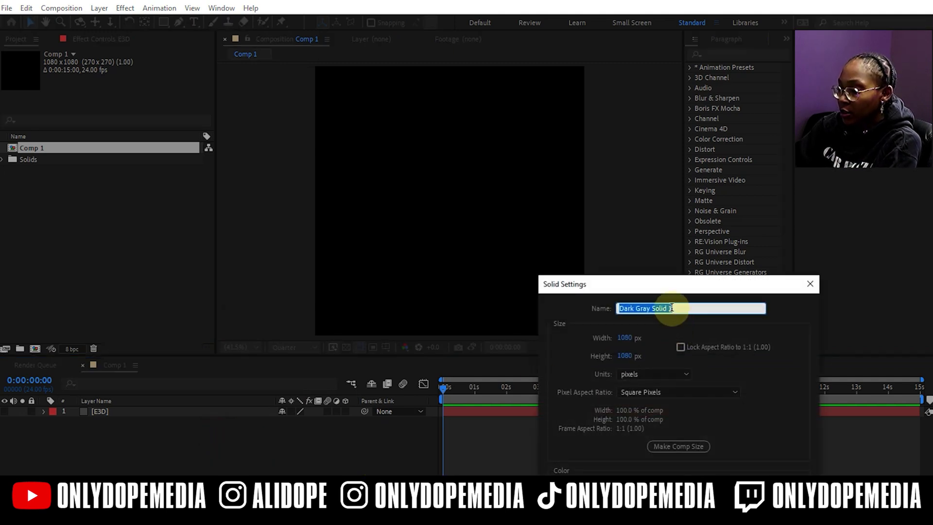
pyautogui.write('BACK')
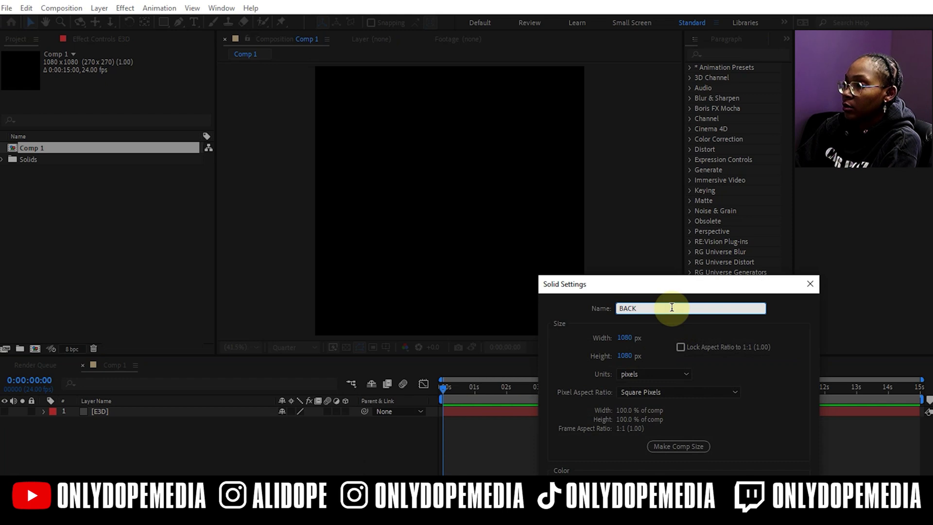
pyautogui.press('Return')
pyautogui.rightClick(127, 439)
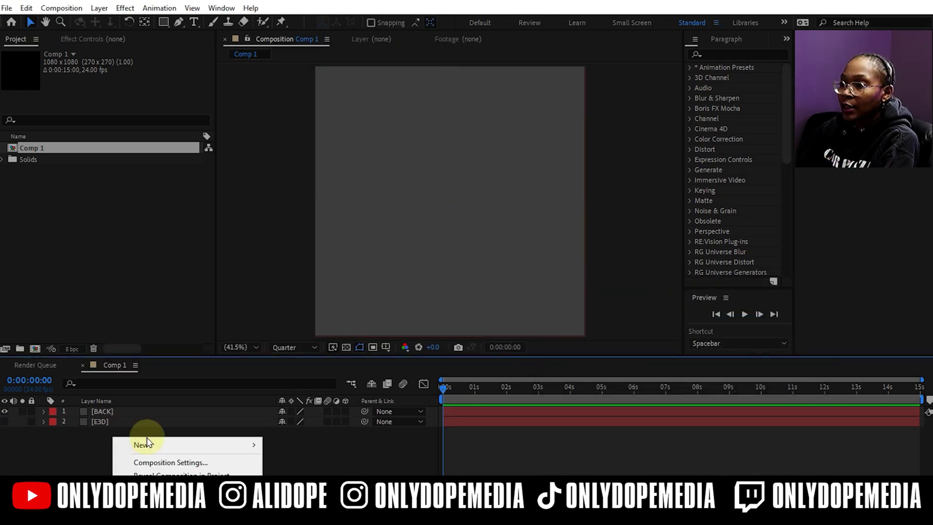
pyautogui.moveTo(158, 445)
pyautogui.click(297, 472)
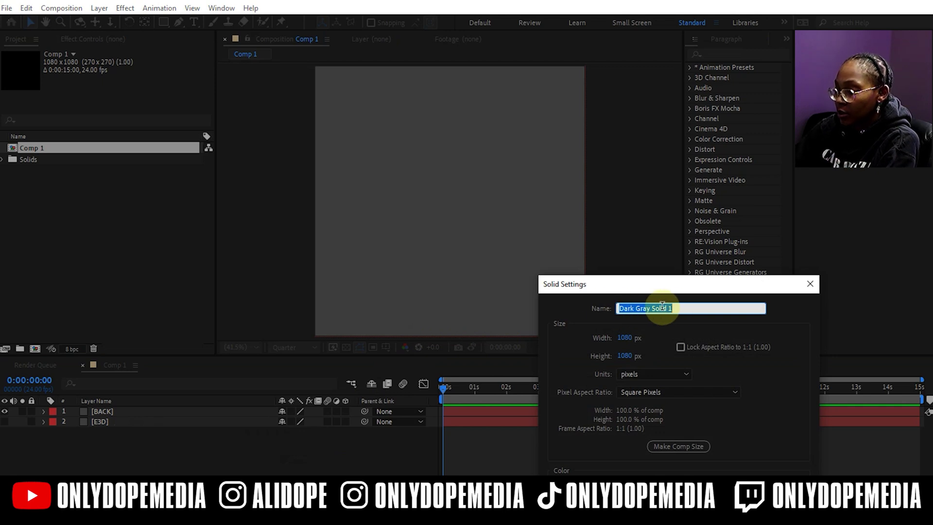
pyautogui.write('SWOOSH')
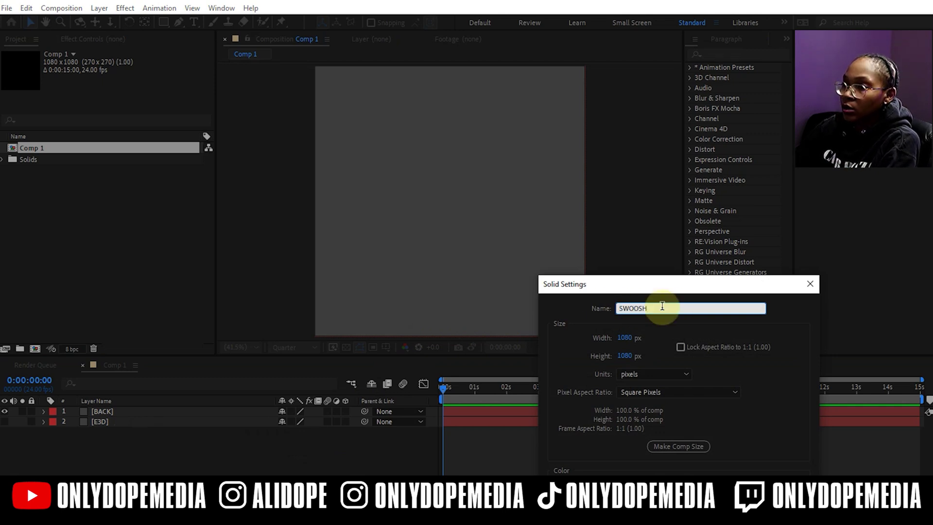
pyautogui.press('Return')
# Add a TEXT solid, then hide TEXT and SWOOSH and select BACK
pyautogui.rightClick(181, 457)
pyautogui.moveTo(270, 460)
pyautogui.click(340, 477)
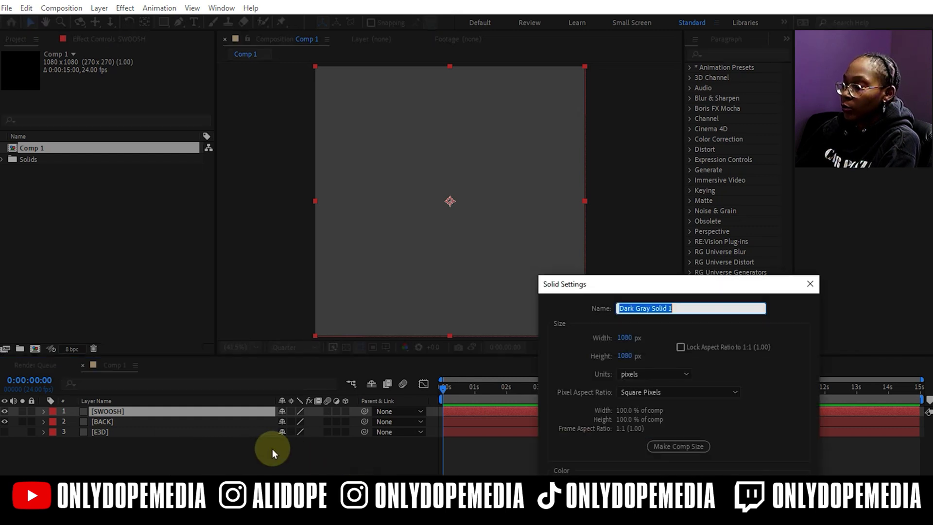
pyautogui.write('TEXT')
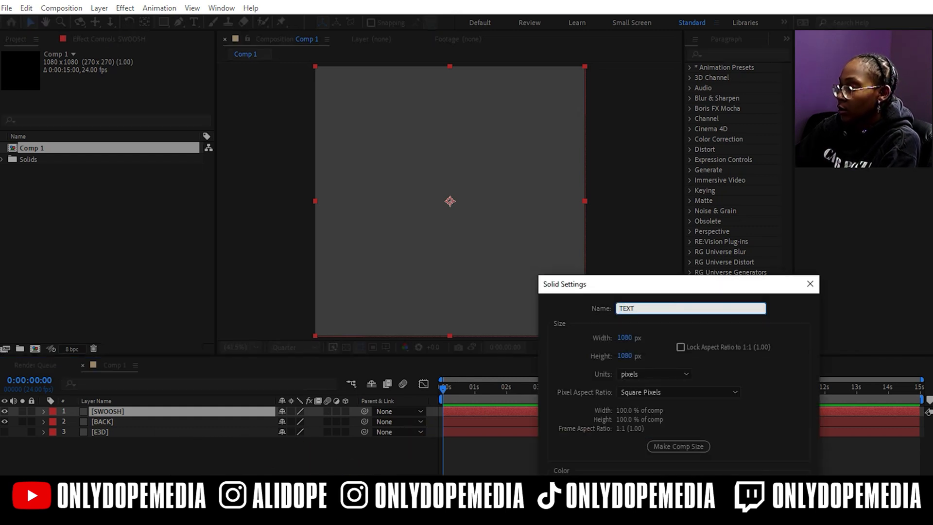
pyautogui.press('Return')
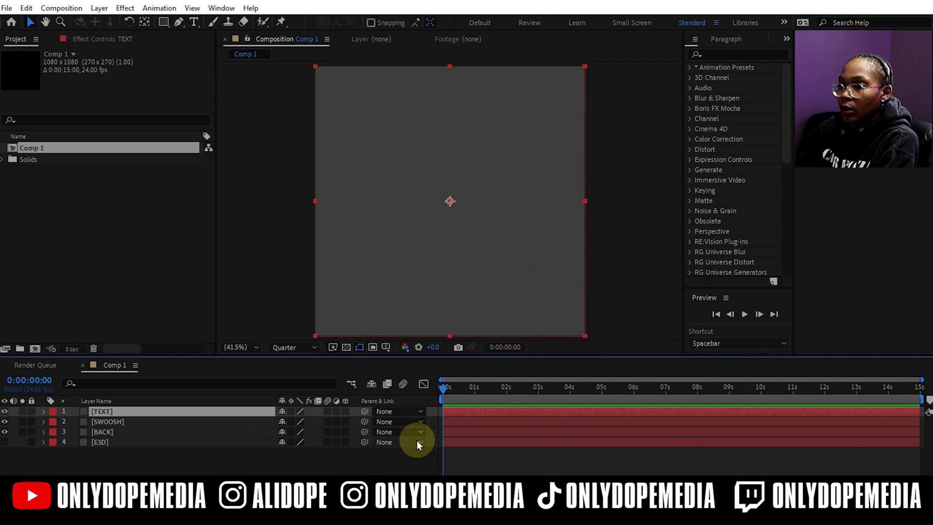
pyautogui.click(5, 411)
pyautogui.click(5, 421)
pyautogui.click(152, 431)
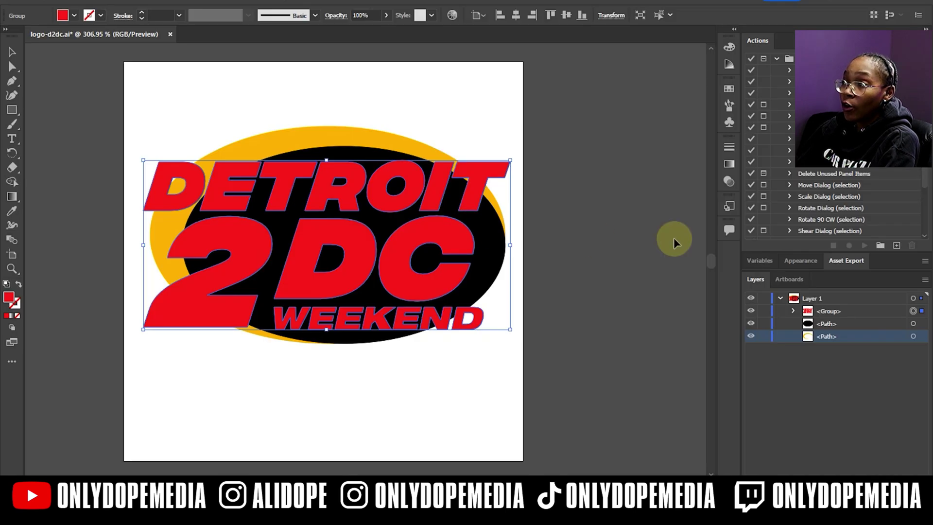
# Copy the black ellipse behind the lettering in Illustrator
pyautogui.click(609, 298)
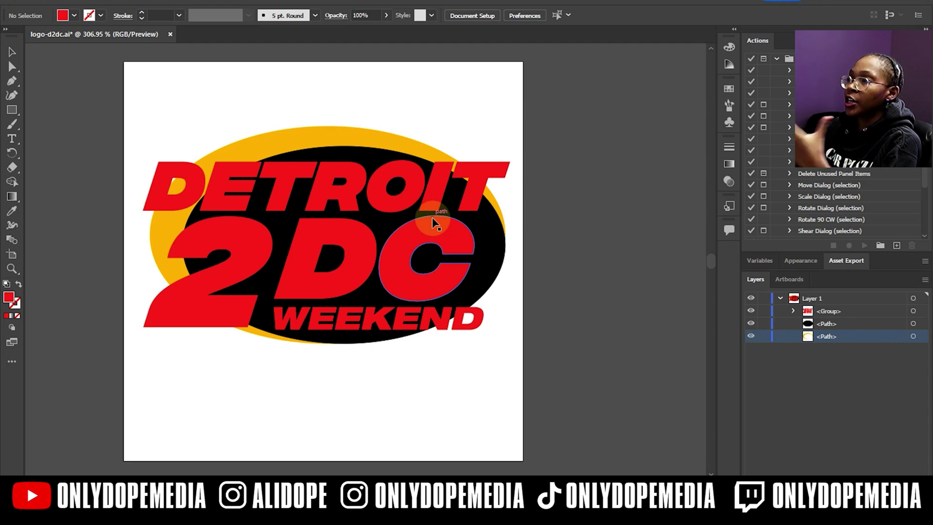
pyautogui.click(490, 239)
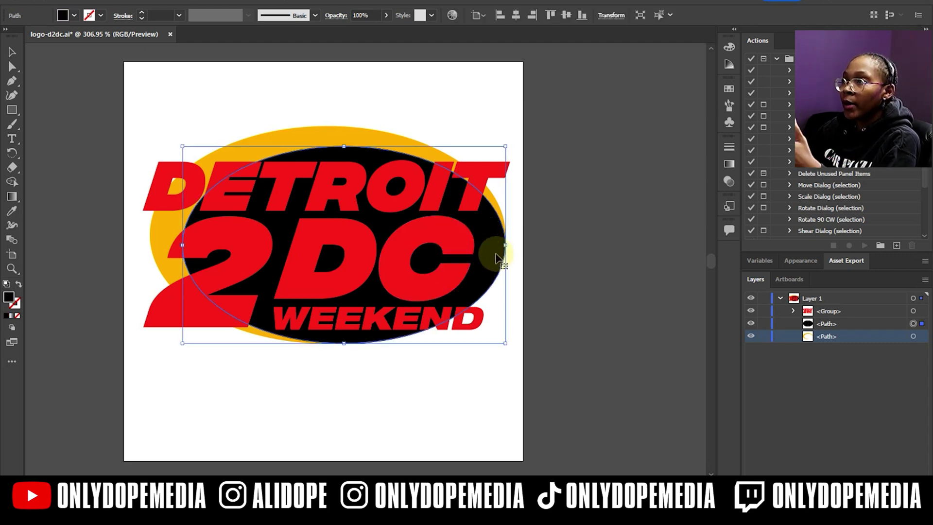
pyautogui.press('a')
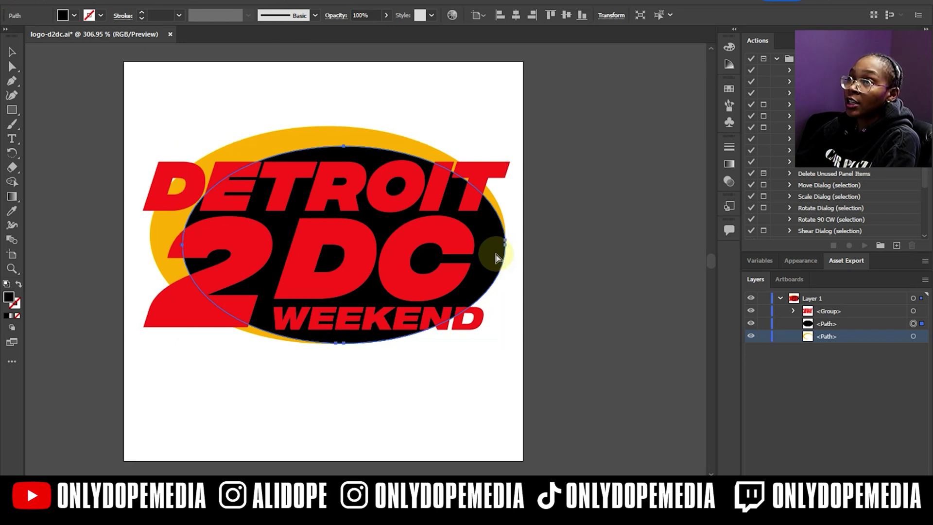
pyautogui.press('v')
pyautogui.click(72, 1)
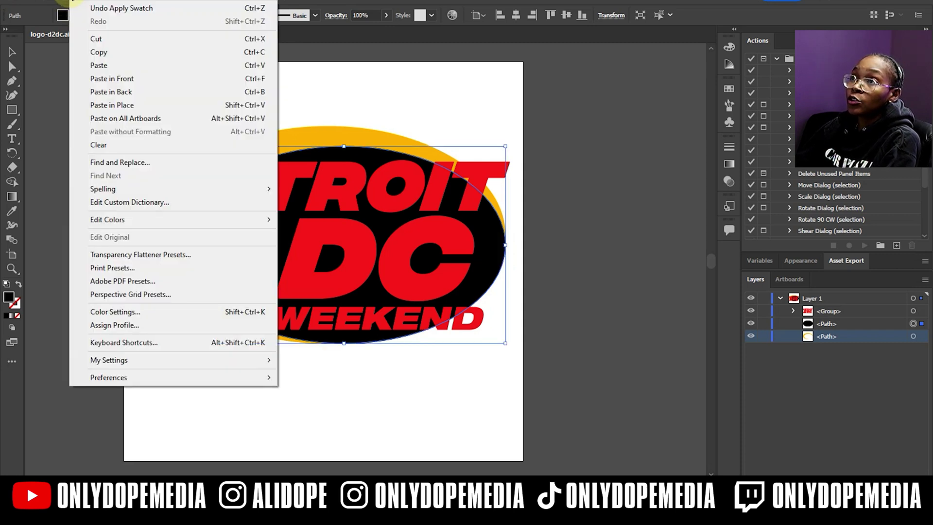
pyautogui.click(117, 52)
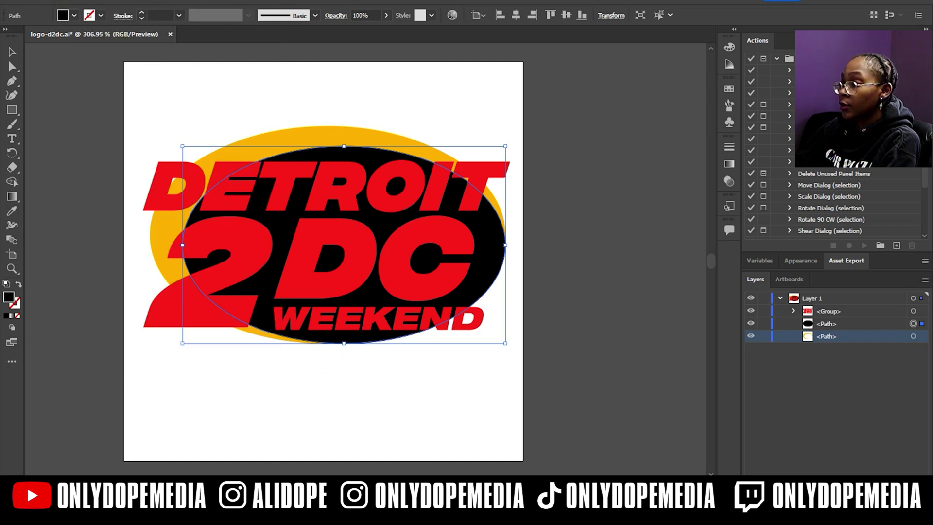
# Paste the ellipse onto the BACK layer in After Effects as a mask
pyautogui.hotkey('alt', 'Tab')
pyautogui.click(483, 423)
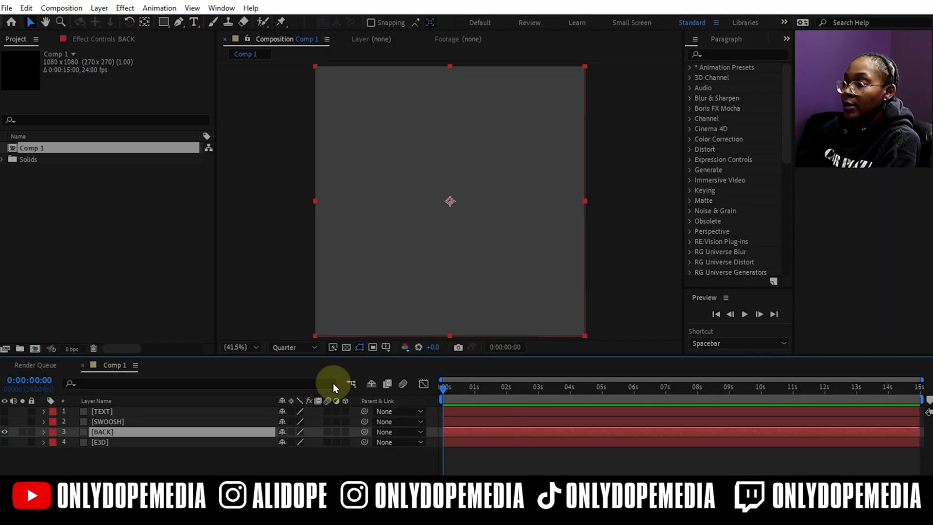
pyautogui.hotkey('ctrl', 'v')
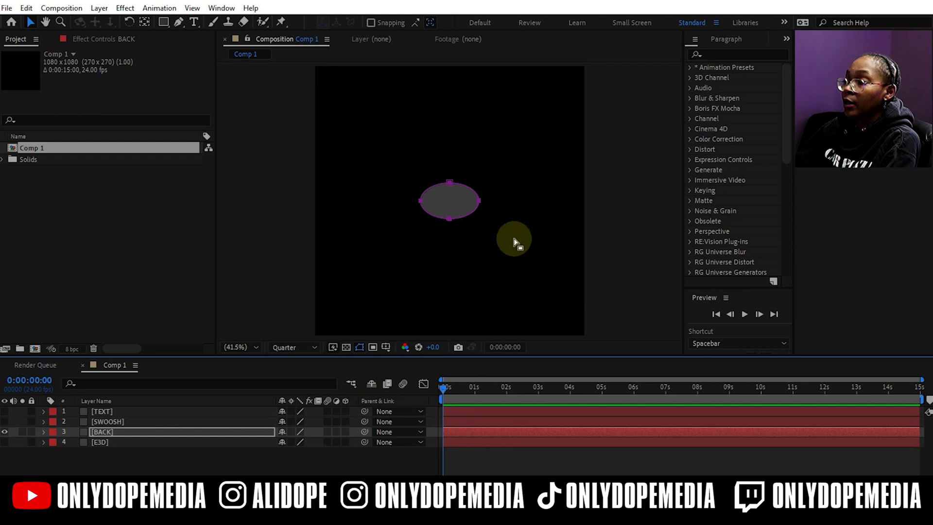
pyautogui.click(617, 244)
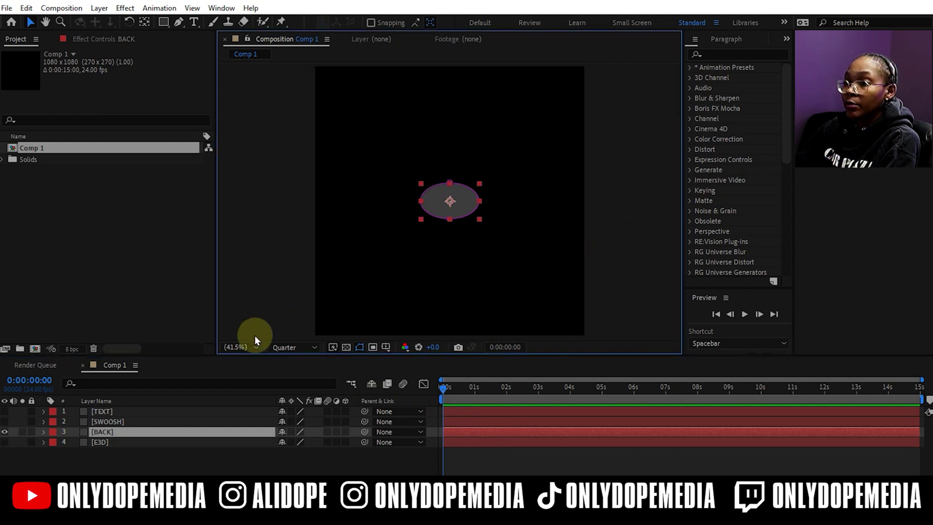
# Hide BACK, show and select SWOOSH, and copy the yellow swoosh shape in Illustrator
pyautogui.click(5, 431)
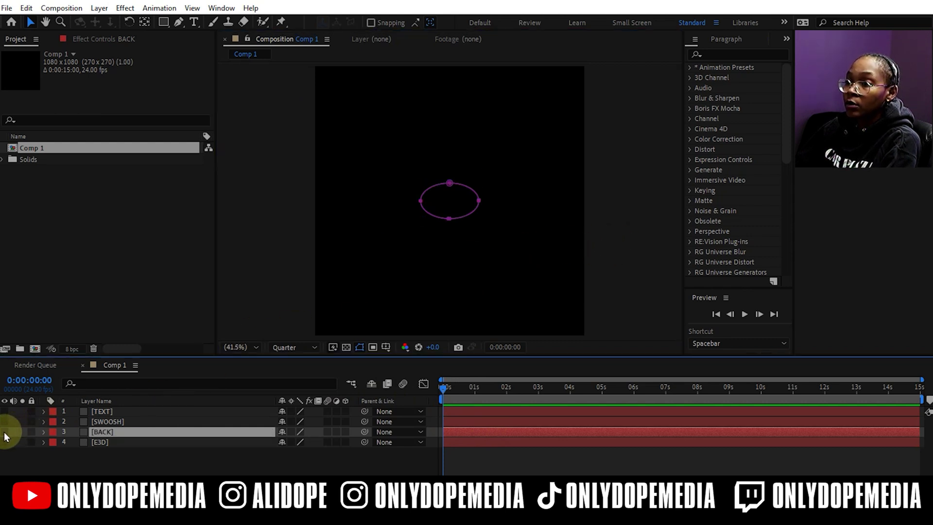
pyautogui.click(5, 422)
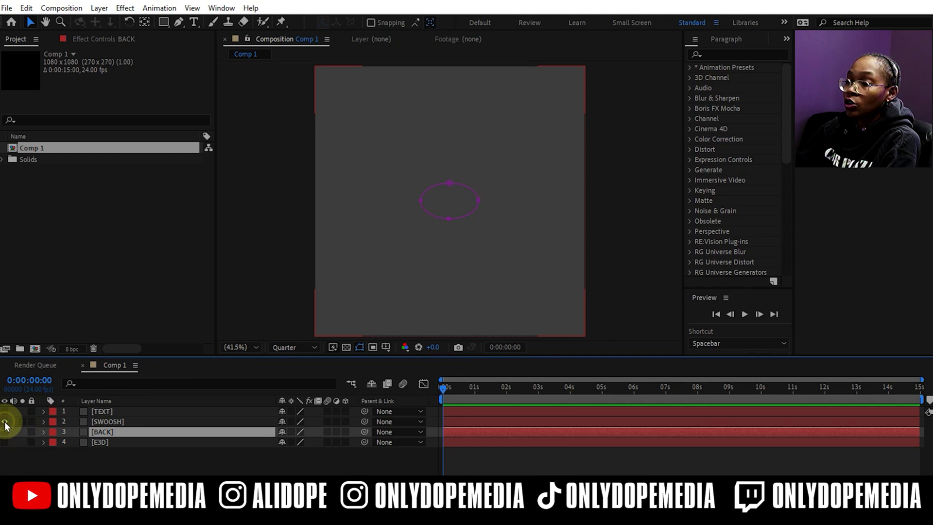
pyautogui.click(167, 422)
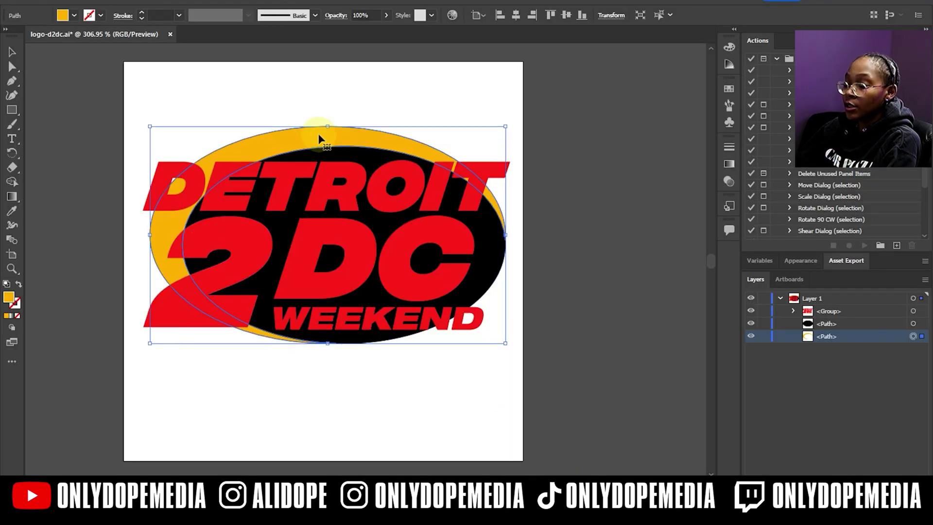
pyautogui.press('a')
pyautogui.press('v')
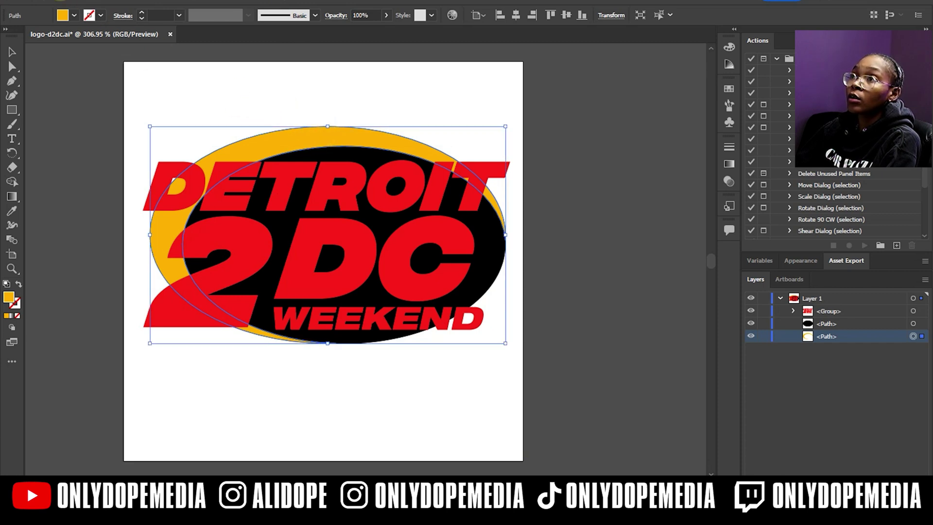
pyautogui.click(77, 4)
pyautogui.click(95, 54)
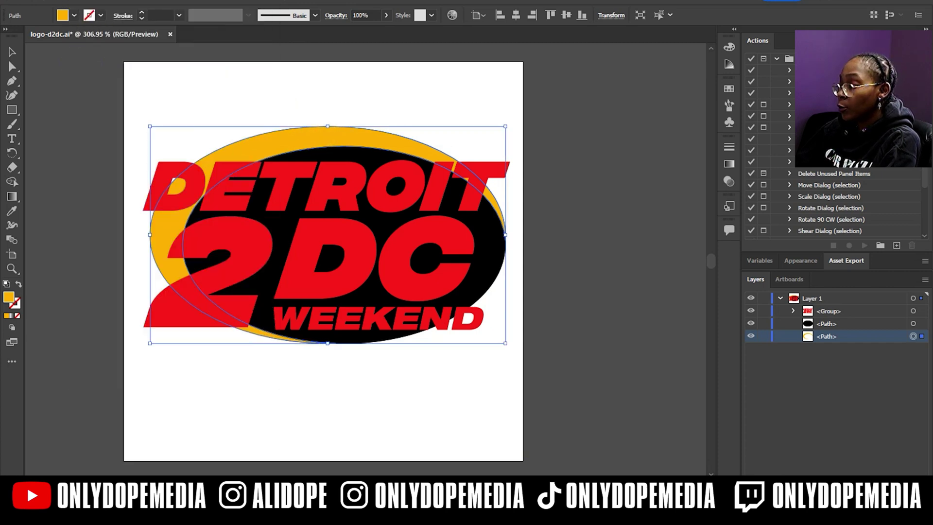
# Paste the swoosh onto SWOOSH as a mask, then hide SWOOSH and show TEXT
pyautogui.hotkey('alt', 'Tab')
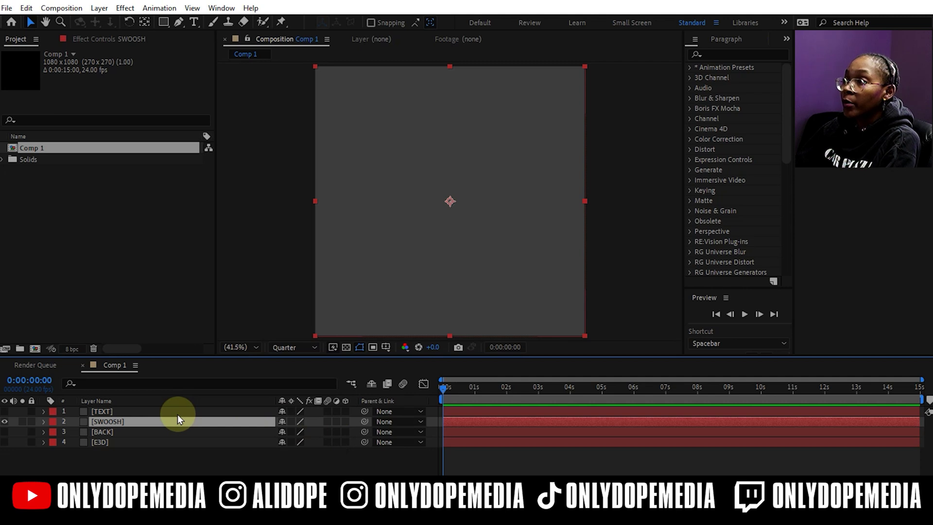
pyautogui.hotkey('ctrl', 'v')
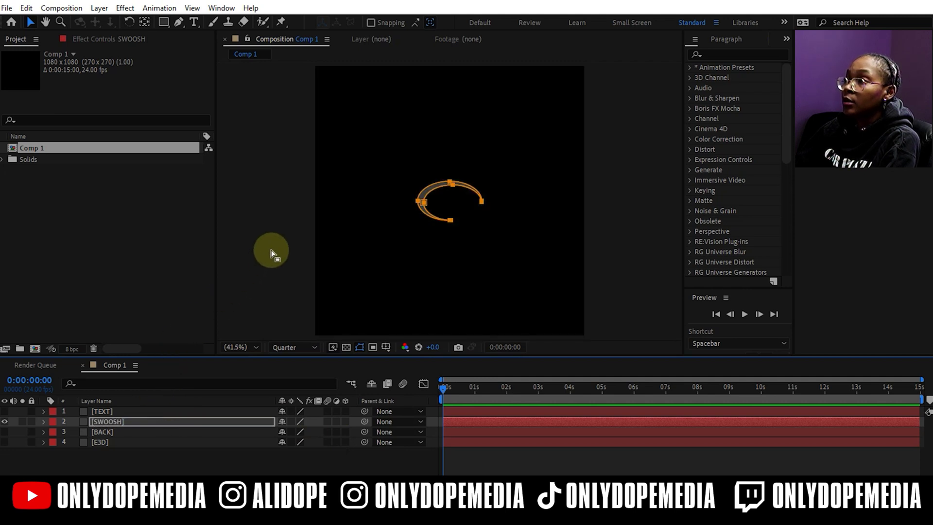
pyautogui.click(643, 252)
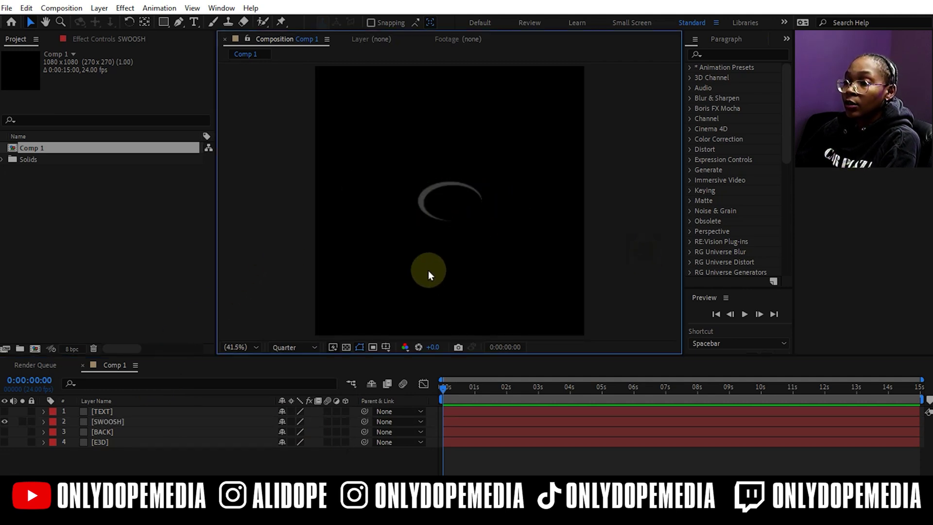
pyautogui.click(4, 422)
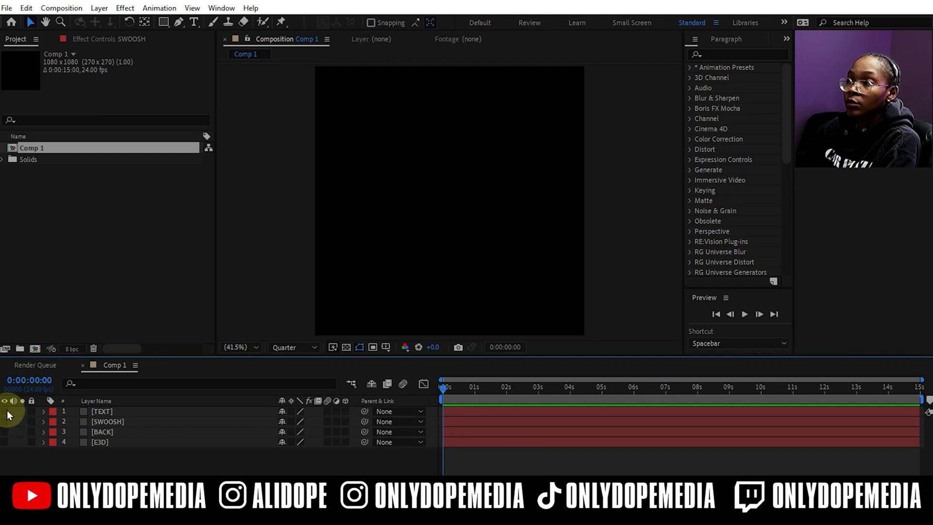
pyautogui.click(5, 412)
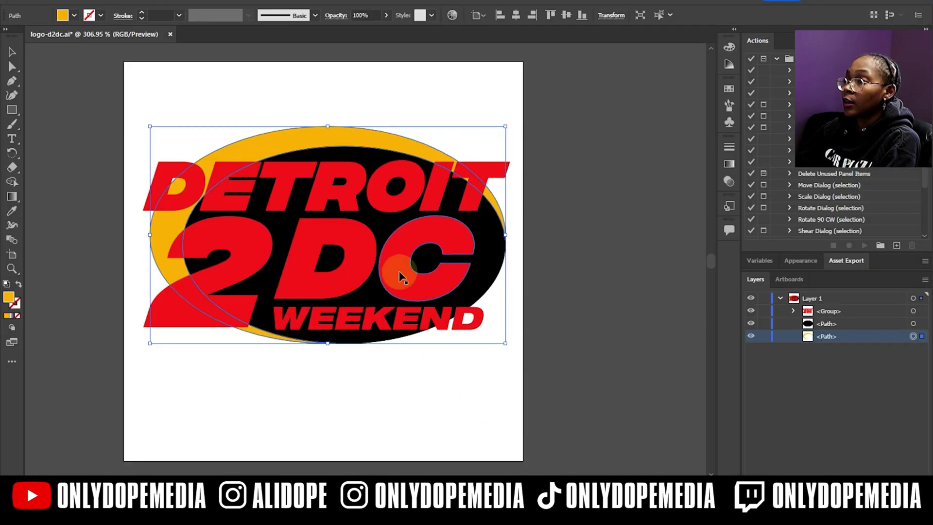
# Bring the DETROIT 2DC WEEKEND lettering group into the TEXT layer as masks, then hide TEXT
pyautogui.click(399, 277)
pyautogui.press('a')
pyautogui.press('v')
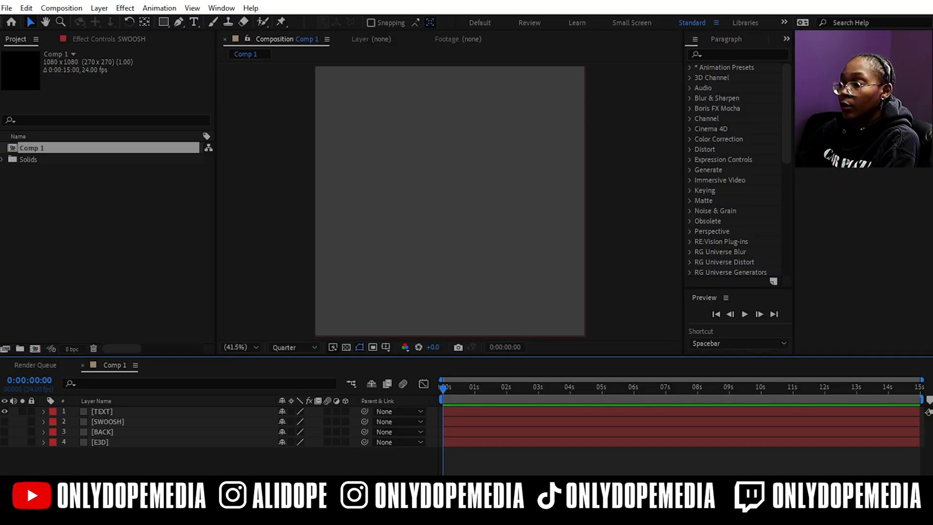
pyautogui.moveTo(371, 363); pyautogui.dragTo(348, 276)
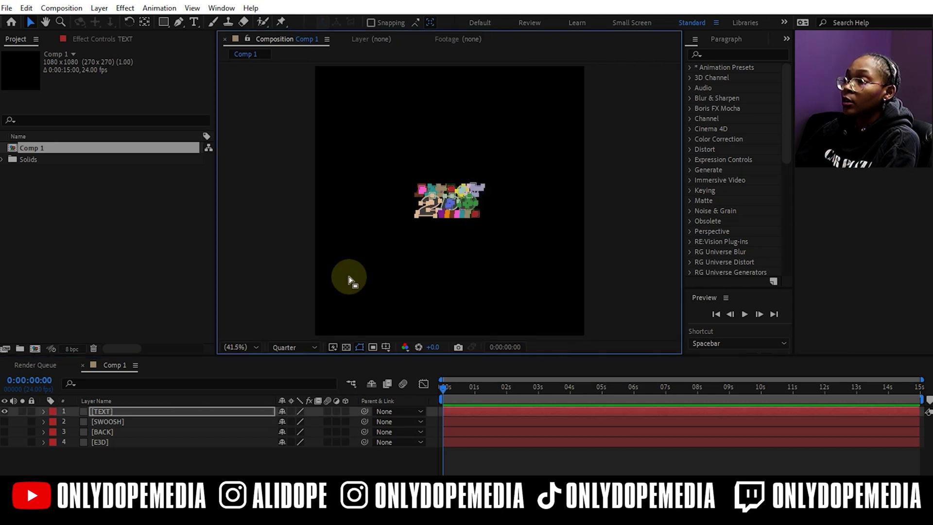
pyautogui.click(272, 268)
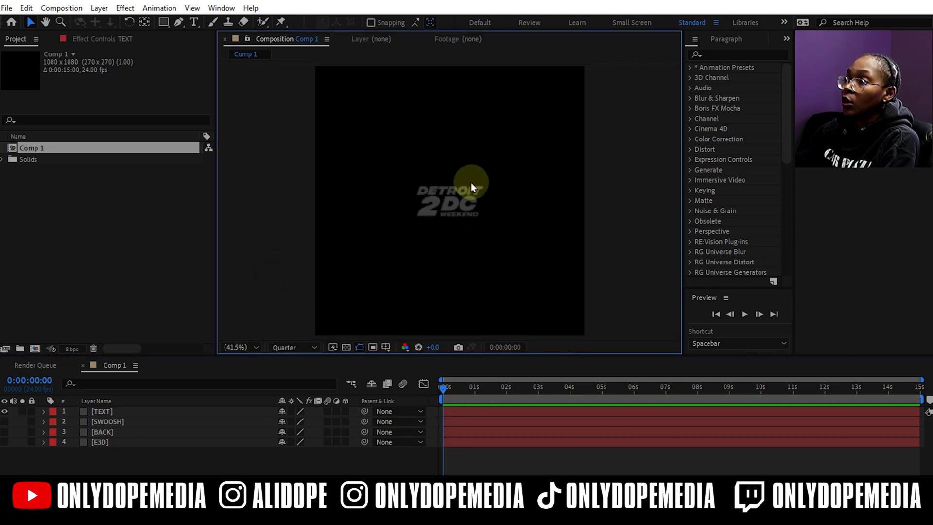
pyautogui.click(4, 411)
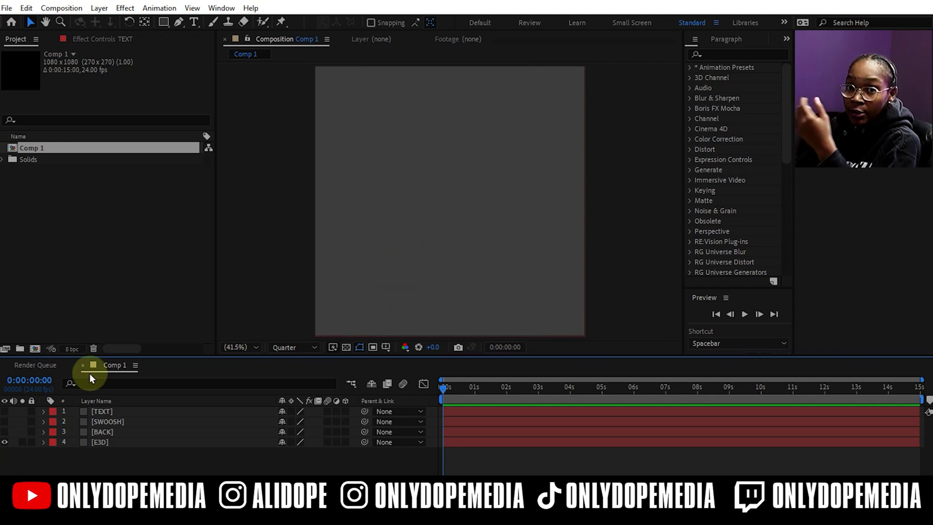
# Apply Video Copilot's Element effect to E3D, then show TEXT, SWOOSH and BACK
pyautogui.click(731, 55)
pyautogui.write('element')
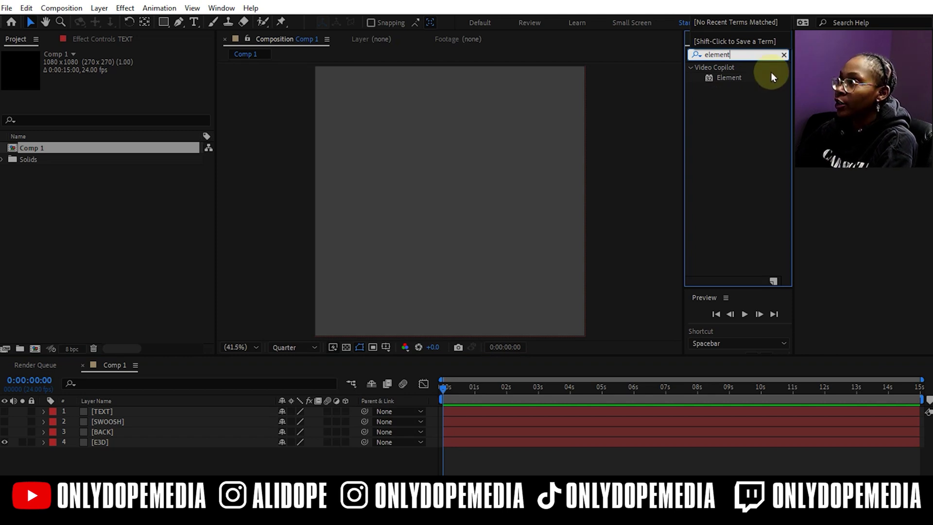
pyautogui.moveTo(751, 79); pyautogui.dragTo(163, 442)
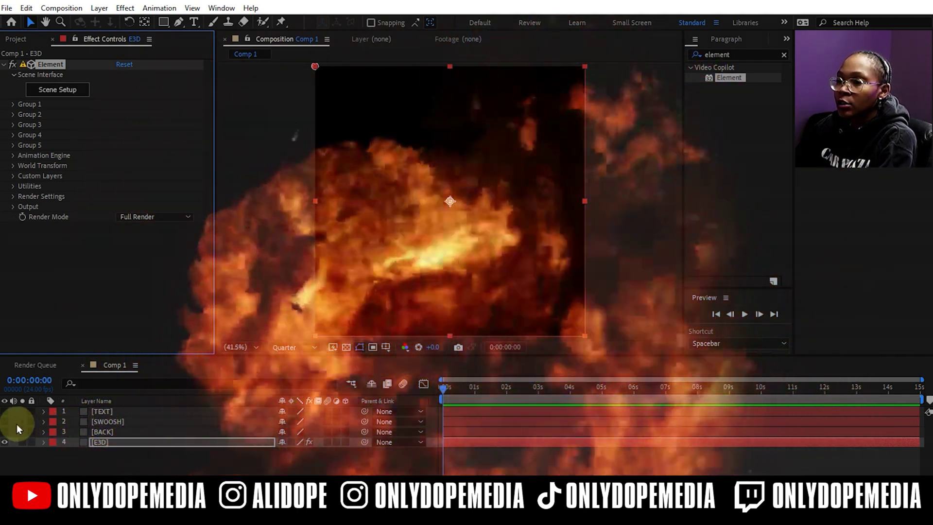
pyautogui.click(5, 441)
pyautogui.moveTo(5, 431); pyautogui.dragTo(5, 411)
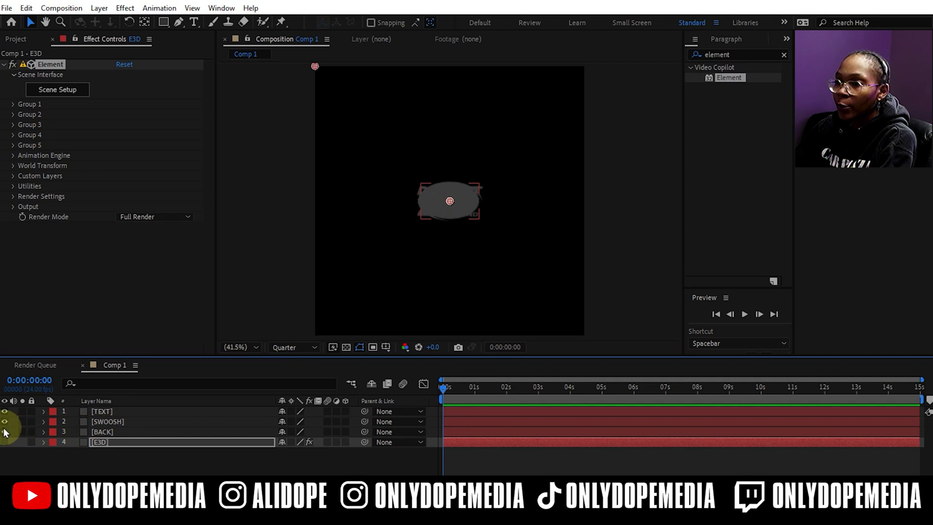
# Set the Scale of TEXT, SWOOSH and BACK to 200%
pyautogui.moveTo(4, 431); pyautogui.dragTo(6, 411)
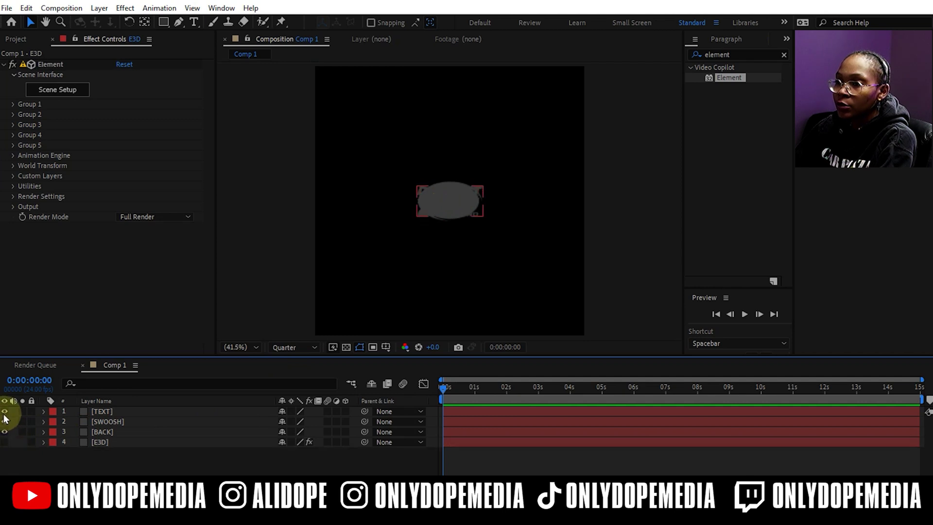
pyautogui.click(115, 432)
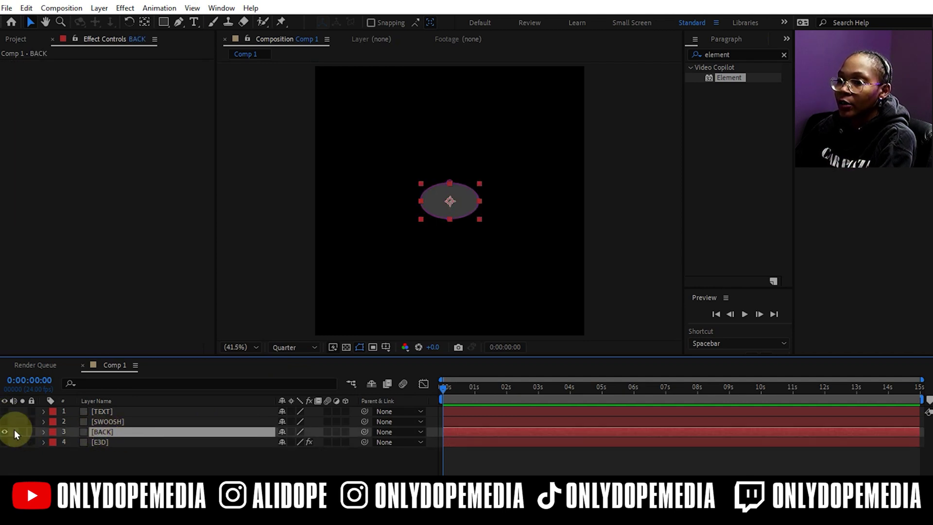
pyautogui.moveTo(4, 426); pyautogui.dragTo(5, 411)
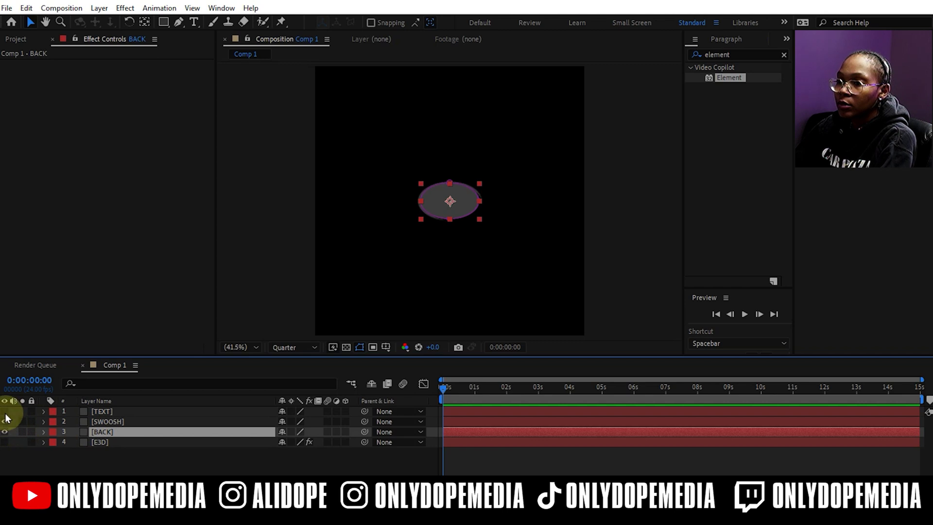
pyautogui.keyDown('shift'); pyautogui.click(120, 414); pyautogui.keyUp('shift')
pyautogui.press('s')
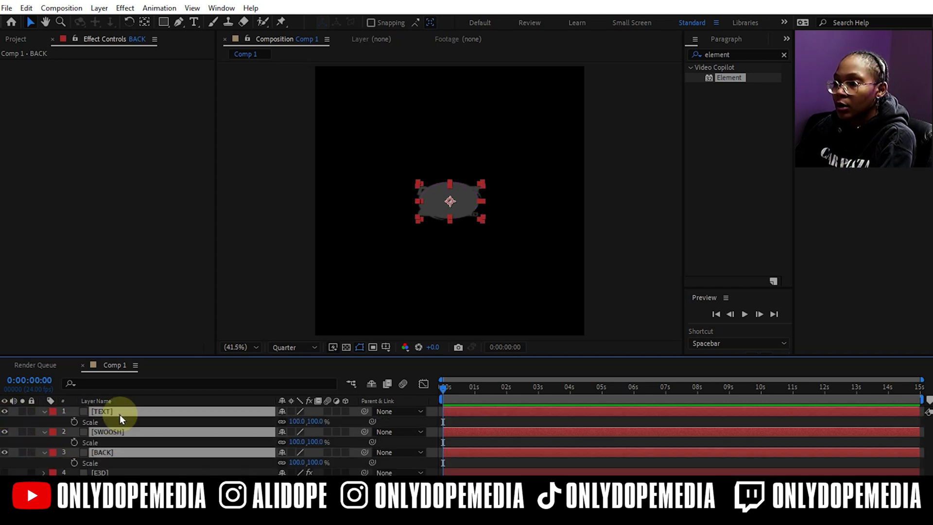
pyautogui.click(313, 420)
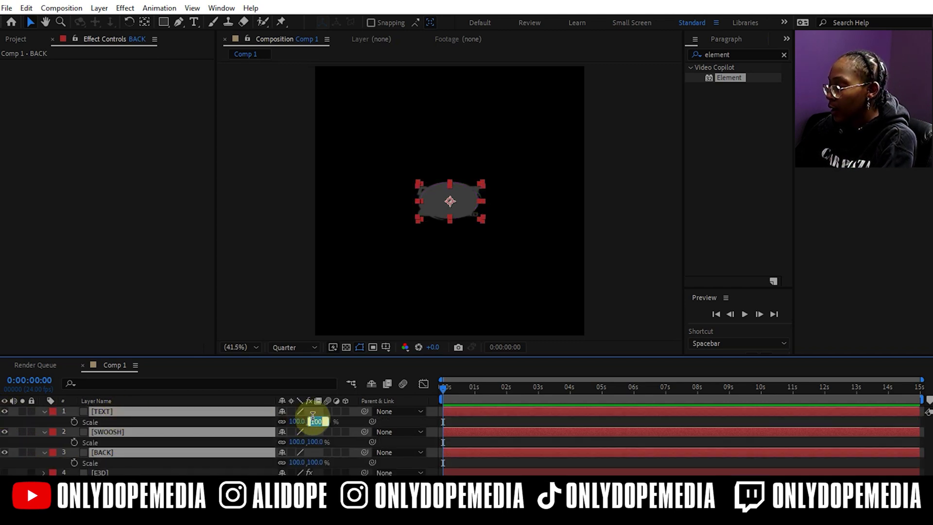
pyautogui.write('150')
pyautogui.press('Return')
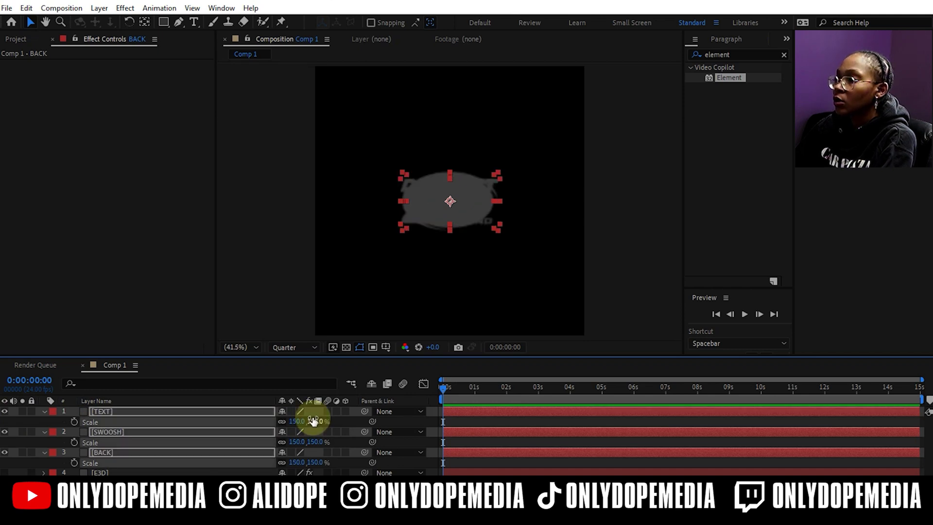
pyautogui.click(313, 421)
pyautogui.write('200')
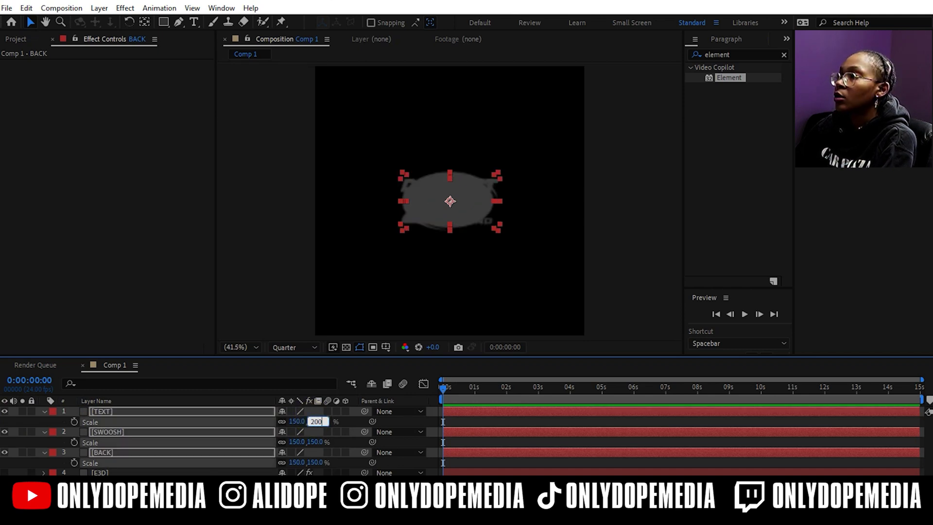
pyautogui.press('Return')
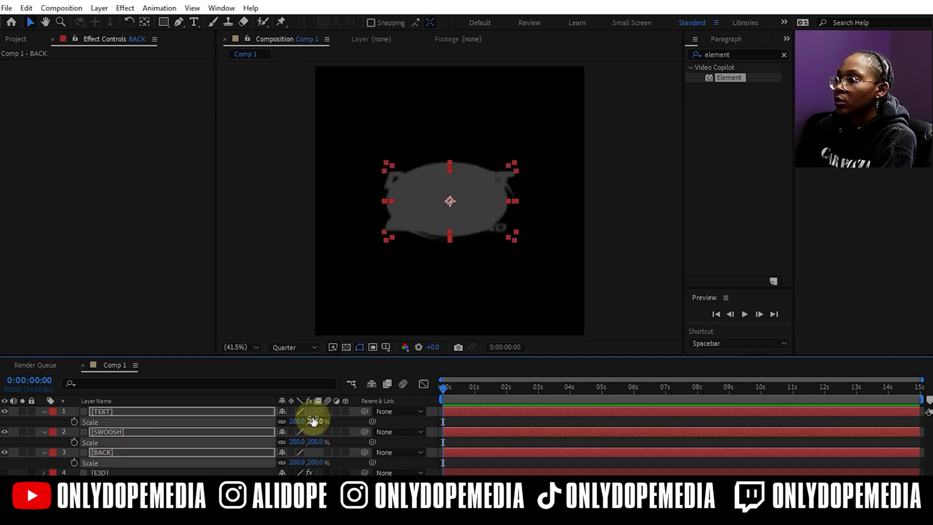
# Set preview resolution to Half, collapse and hide the three layers, and show E3D
pyautogui.click(282, 279)
pyautogui.click(286, 346)
pyautogui.click(287, 375)
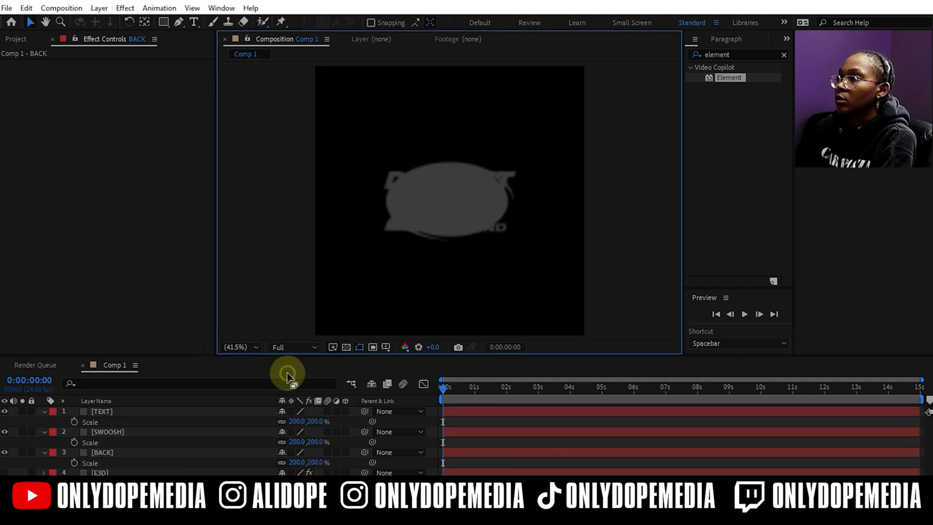
pyautogui.click(292, 348)
pyautogui.click(288, 389)
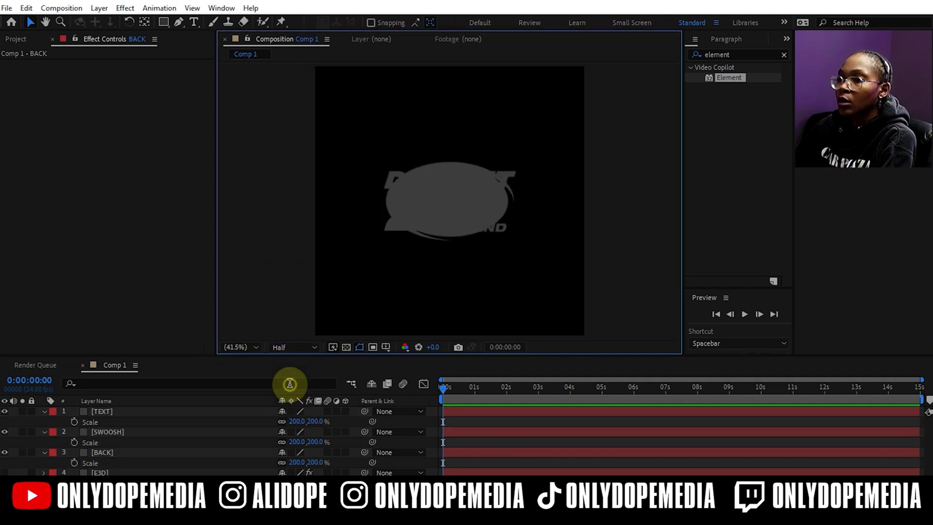
pyautogui.click(68, 413)
pyautogui.click(45, 412)
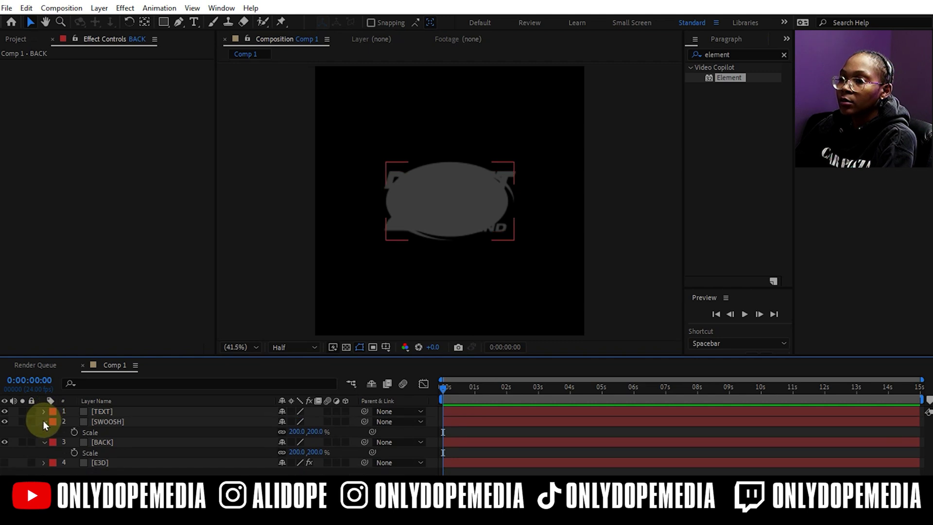
pyautogui.click(42, 421)
pyautogui.click(44, 432)
pyautogui.moveTo(4, 411); pyautogui.dragTo(4, 439)
pyautogui.click(5, 441)
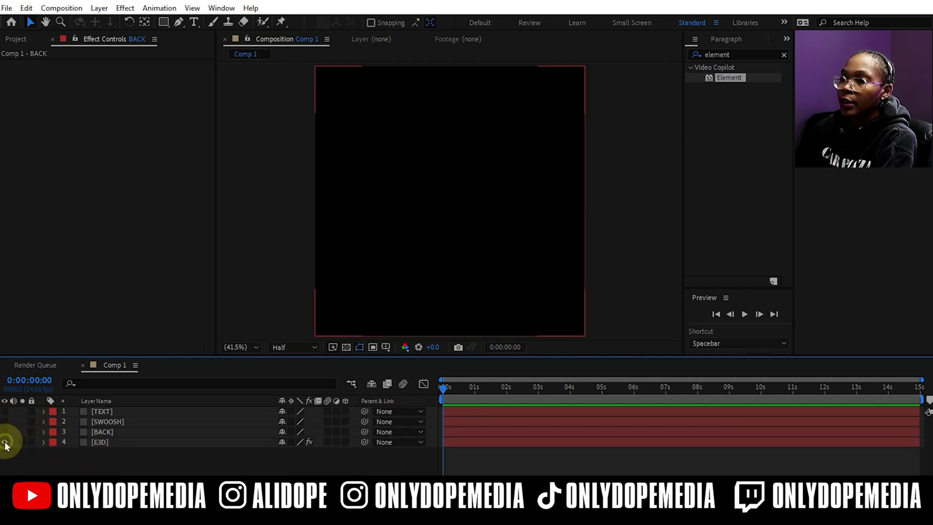
# Set Element's Path Layer 1, 2 and 3 to TEXT, SWOOSH and BACK under Custom Text and Masks
pyautogui.click(95, 441)
pyautogui.click(54, 272)
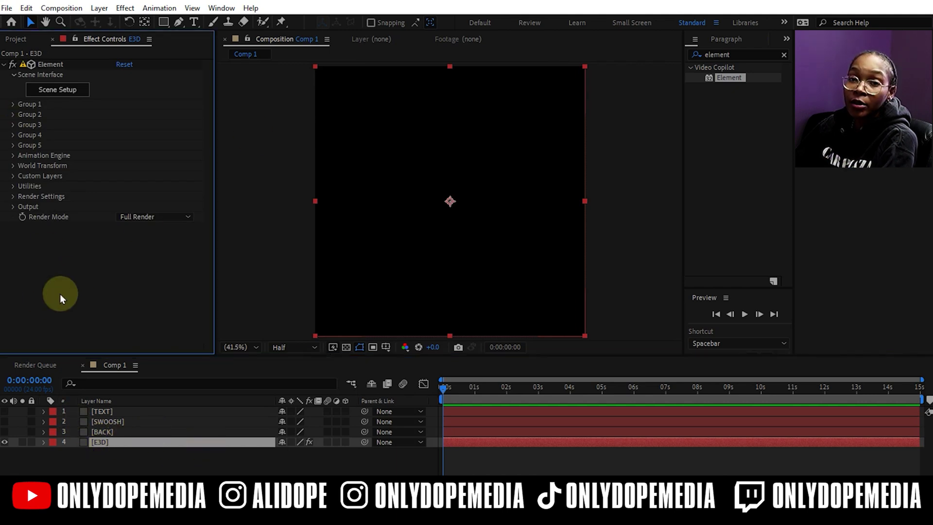
pyautogui.click(13, 176)
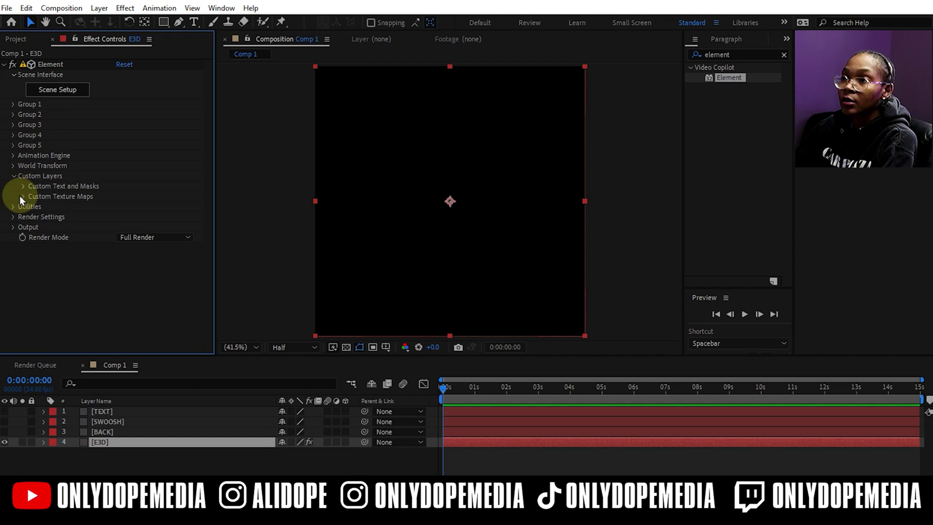
pyautogui.click(21, 186)
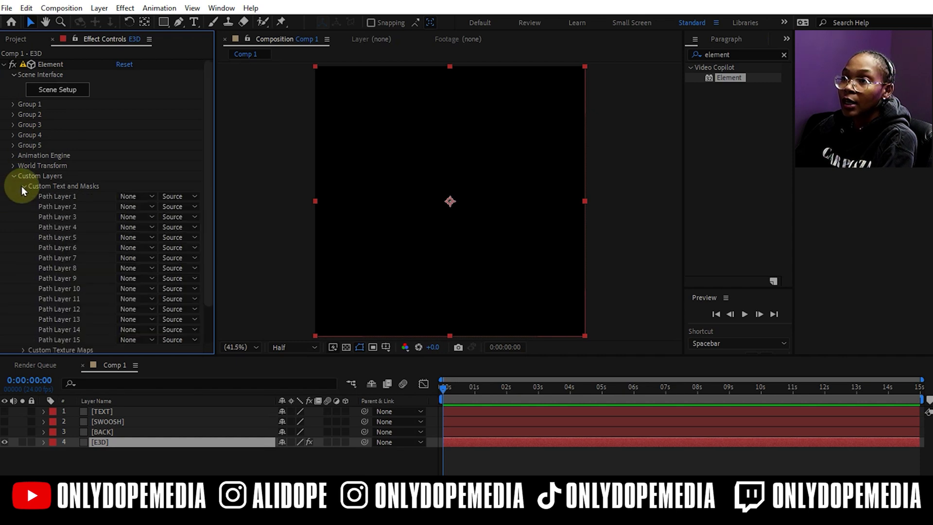
pyautogui.click(132, 197)
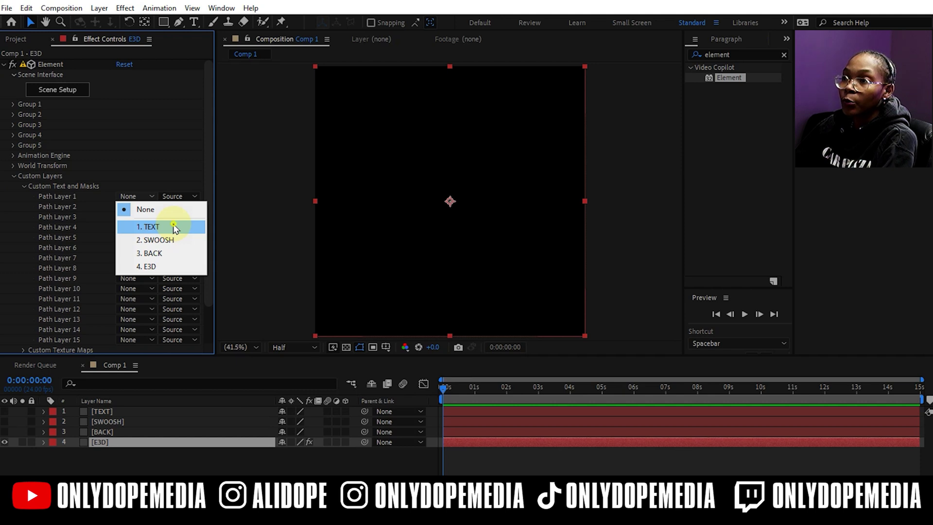
pyautogui.click(175, 227)
pyautogui.click(137, 206)
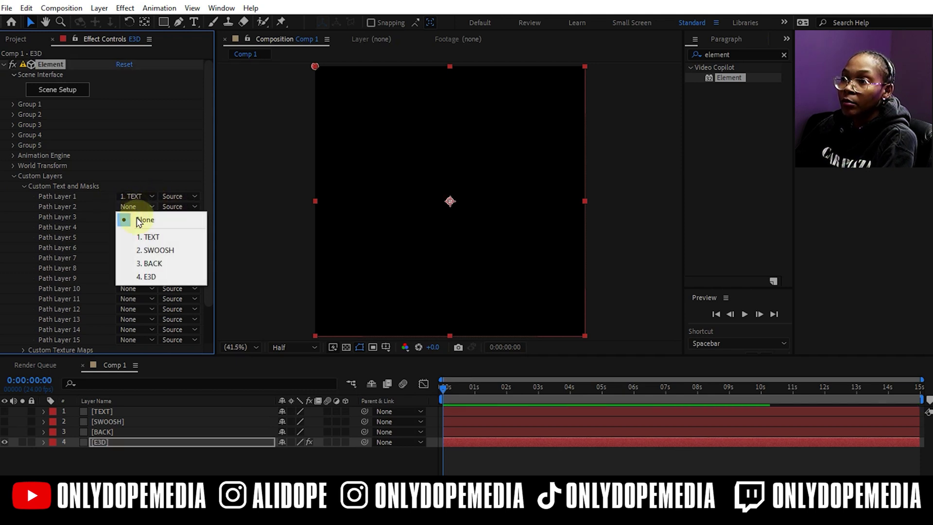
pyautogui.click(146, 250)
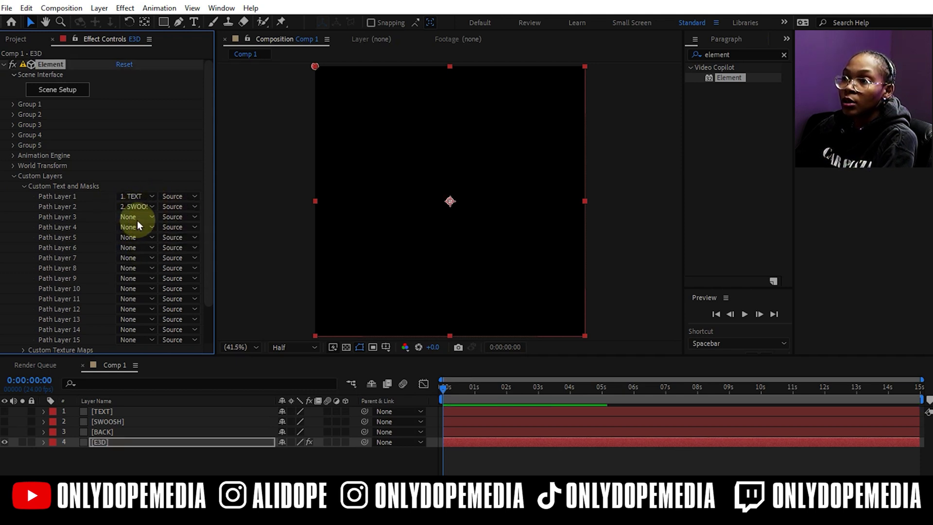
pyautogui.click(137, 220)
pyautogui.click(153, 272)
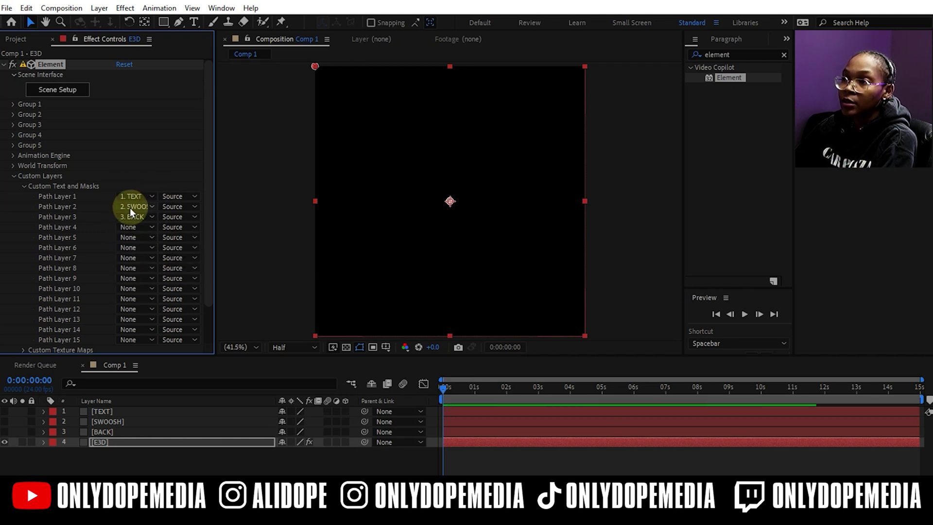
pyautogui.scroll(-2, 147, 308)
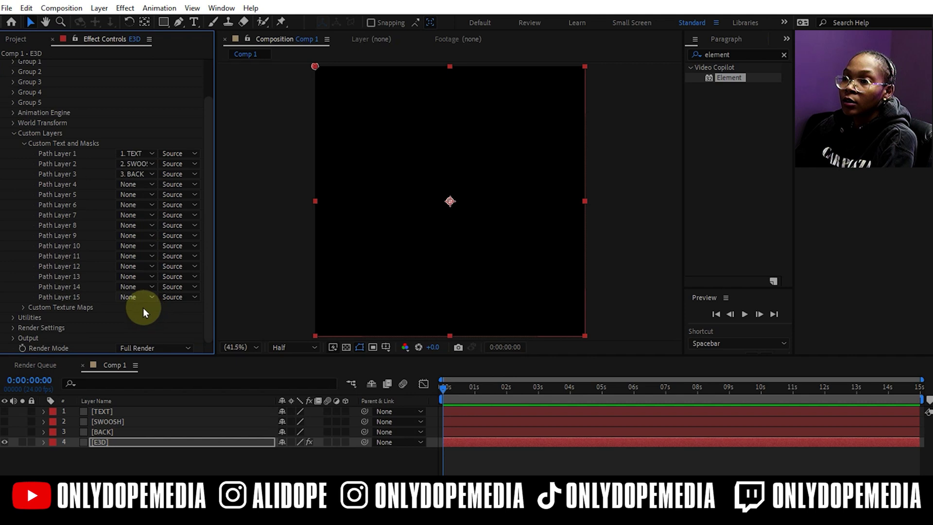
pyautogui.click(13, 133)
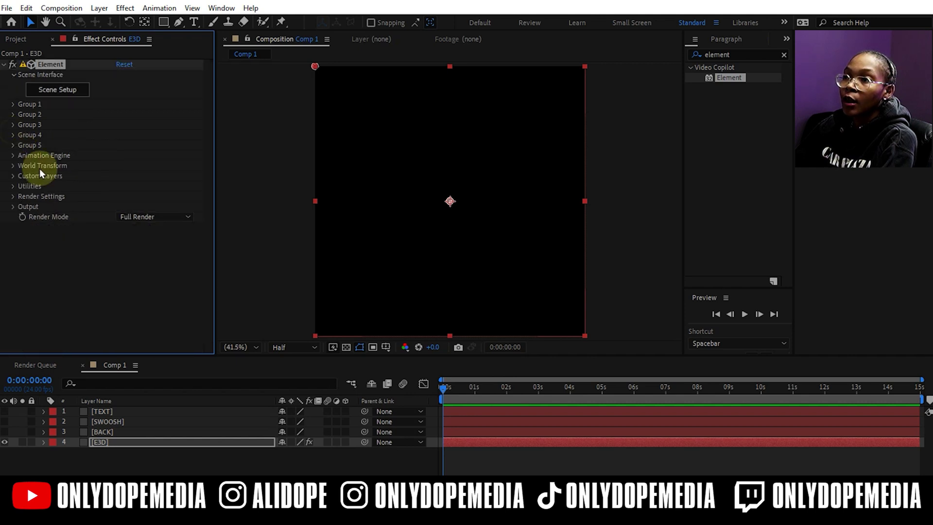
# Extrude Custom Path 1 in Scene Setup and orbit the preview to inspect the Bevel 1 logo
pyautogui.click(50, 92)
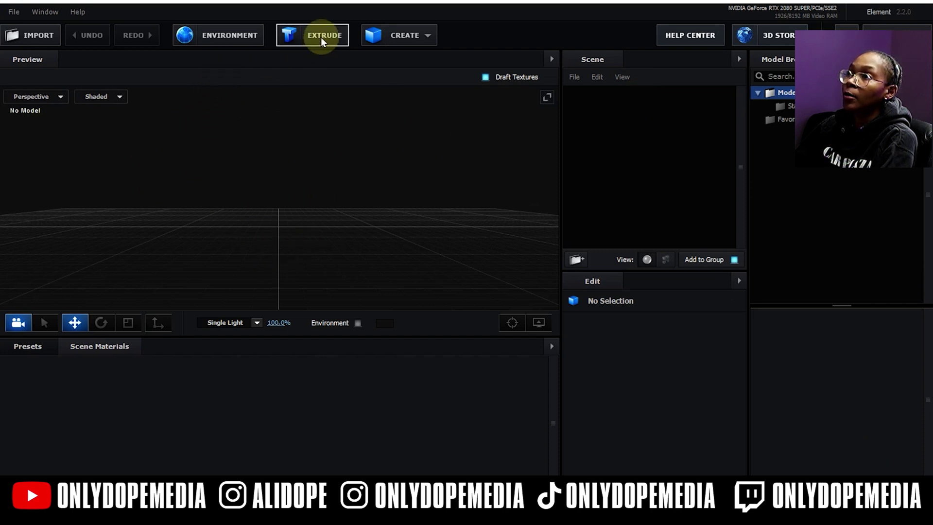
pyautogui.click(305, 35)
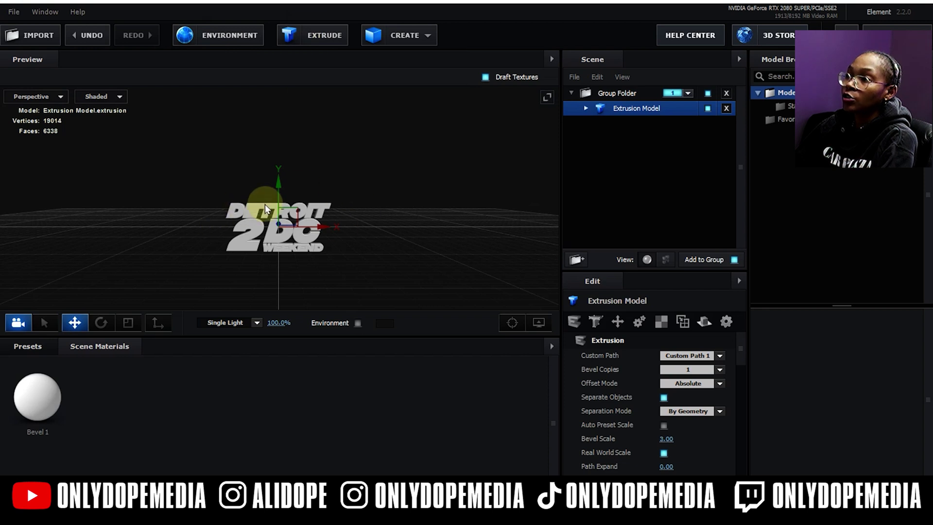
pyautogui.scroll(3, 265, 205)
pyautogui.moveTo(265, 209); pyautogui.dragTo(168, 197)
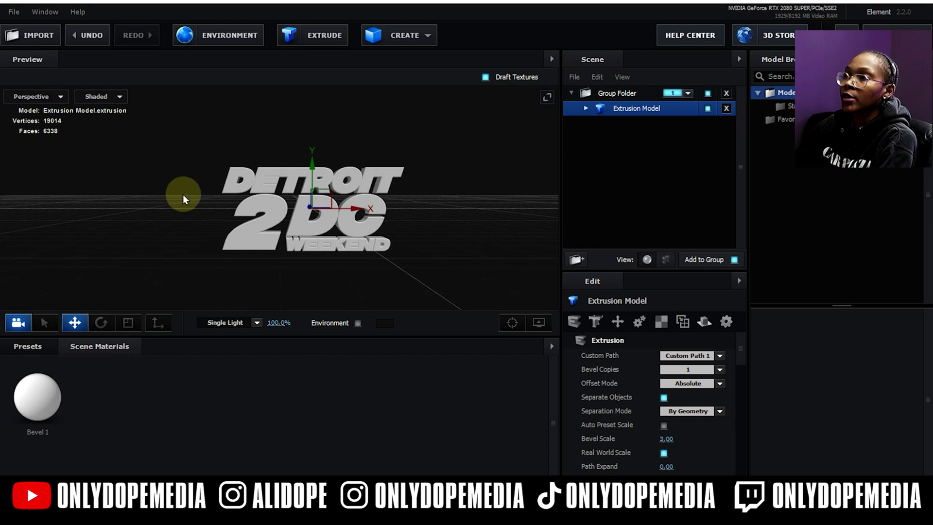
pyautogui.moveTo(193, 203); pyautogui.dragTo(144, 194)
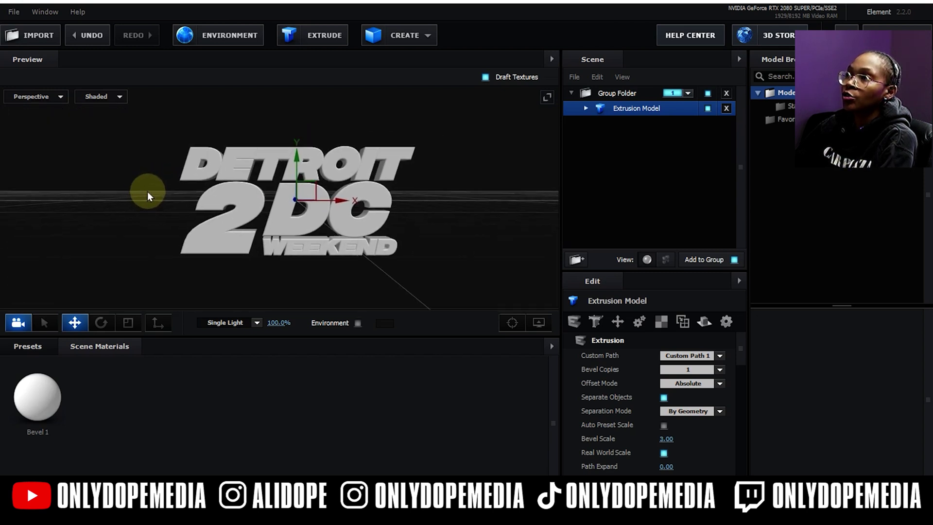
pyautogui.click(585, 108)
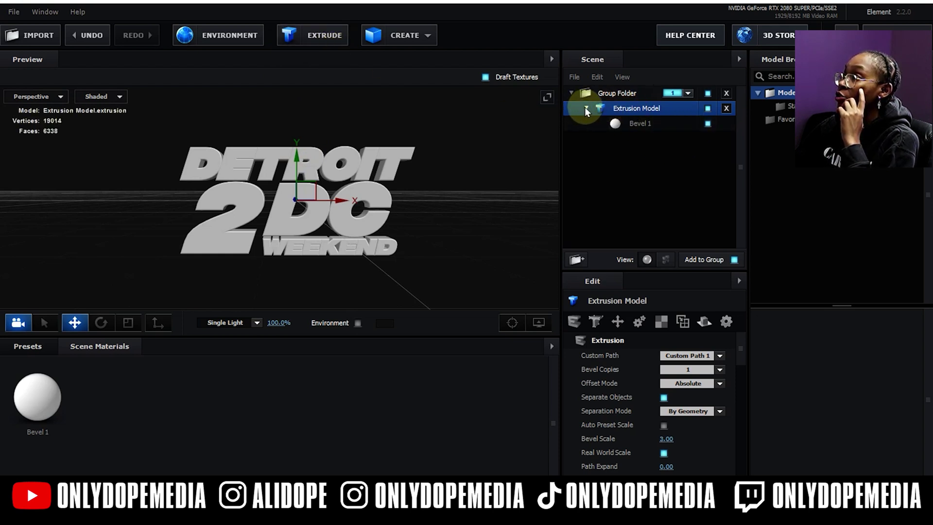
pyautogui.click(585, 108)
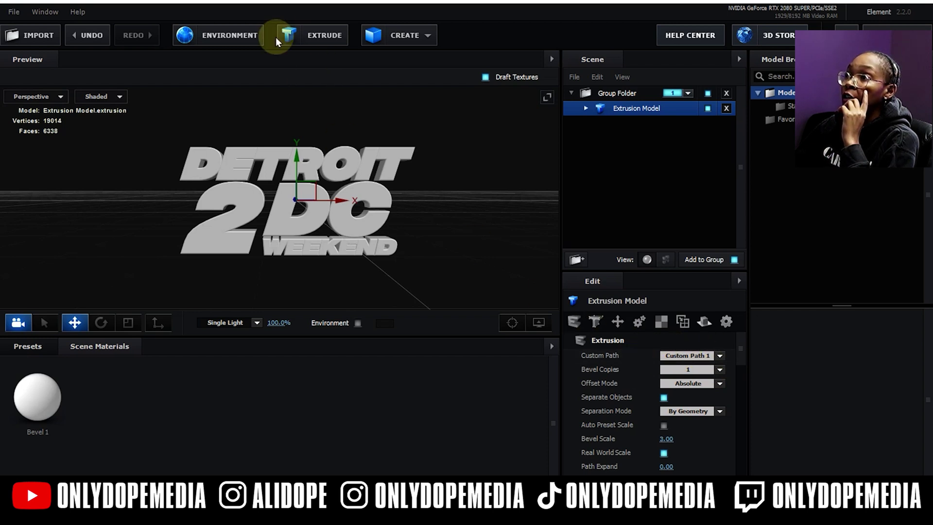
# Add a second extrusion model using Custom Path 2 and move the arc around the logo
pyautogui.click(312, 35)
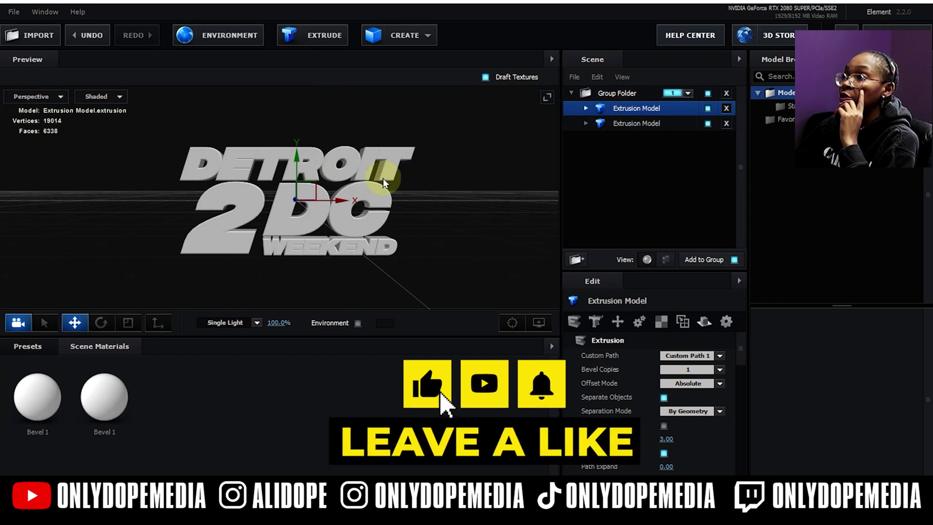
pyautogui.moveTo(332, 203); pyautogui.dragTo(519, 210)
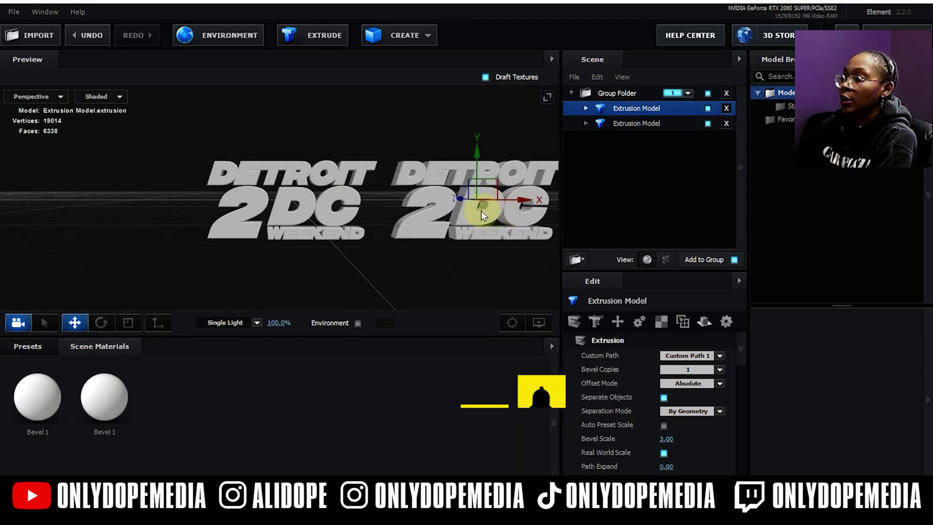
pyautogui.moveTo(459, 212); pyautogui.dragTo(419, 210)
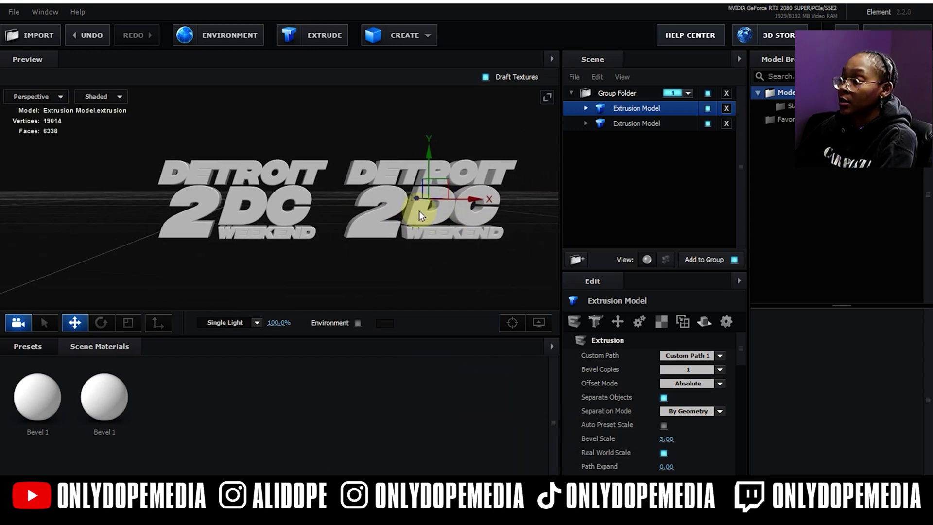
pyautogui.click(689, 356)
pyautogui.click(690, 370)
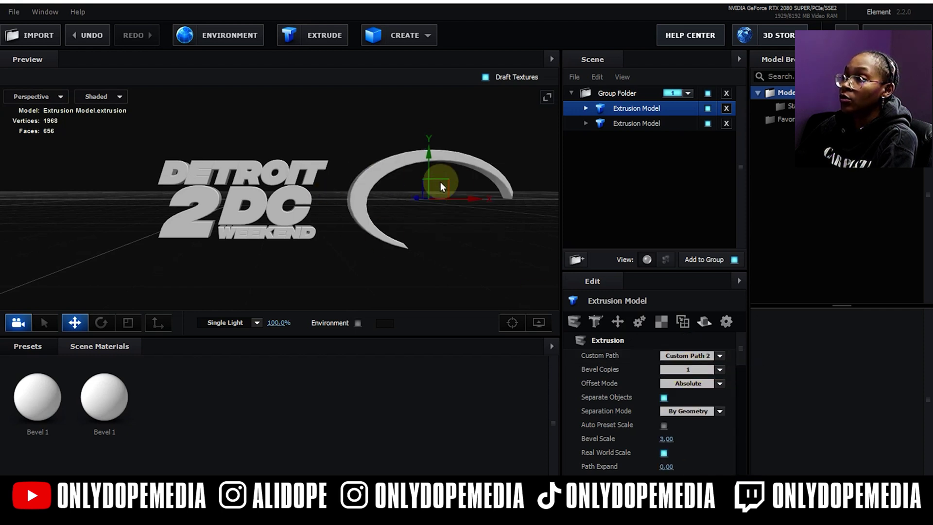
pyautogui.moveTo(475, 197); pyautogui.dragTo(281, 169)
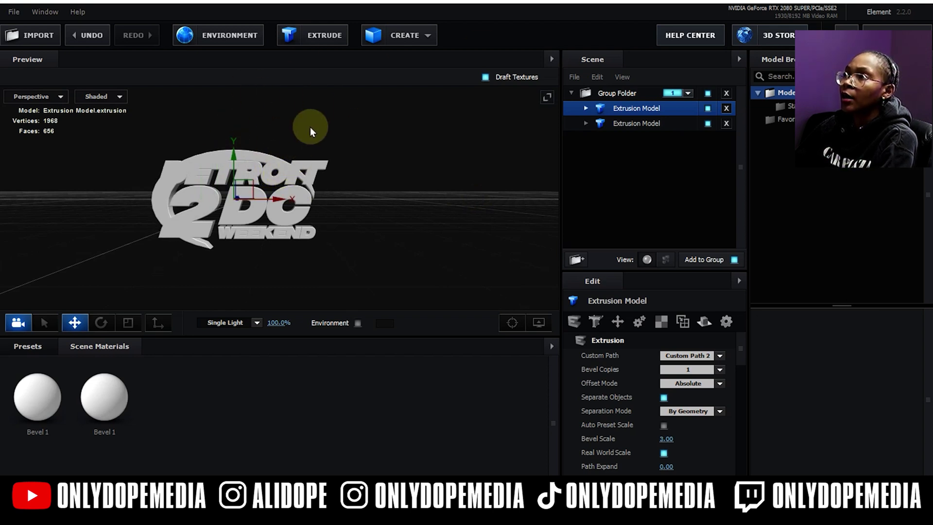
# Add a third extrusion model shaped as an elliptical disc (Custom Path 3) overlapping the DETROIT 2DC text
pyautogui.click(328, 36)
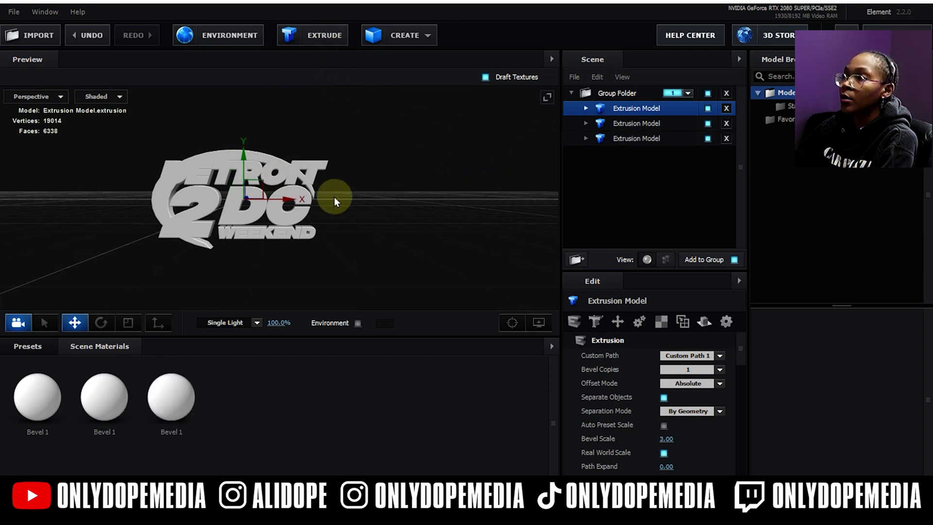
pyautogui.moveTo(289, 199); pyautogui.dragTo(486, 207)
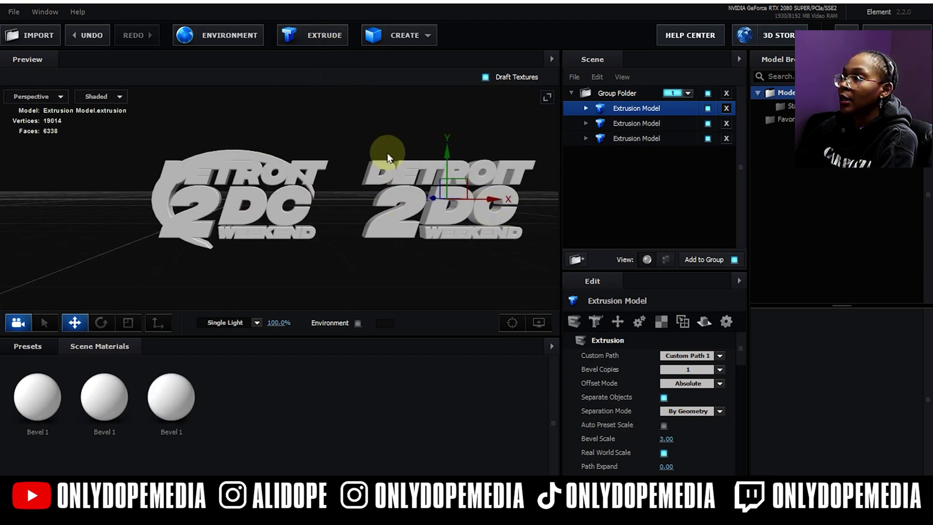
pyautogui.click(710, 354)
pyautogui.click(685, 386)
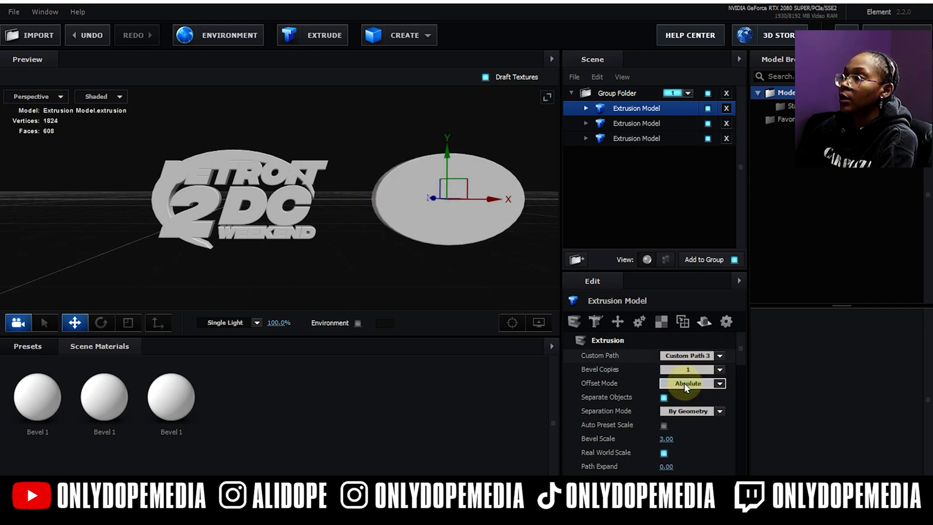
pyautogui.moveTo(488, 205); pyautogui.dragTo(372, 197)
pyautogui.scroll(3, 280, 194)
pyautogui.click(653, 128)
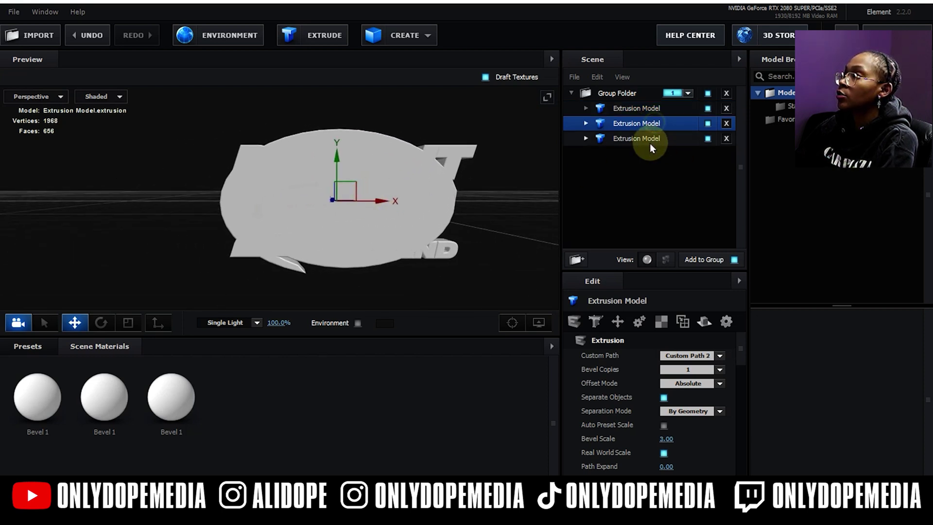
pyautogui.click(649, 141)
pyautogui.click(647, 111)
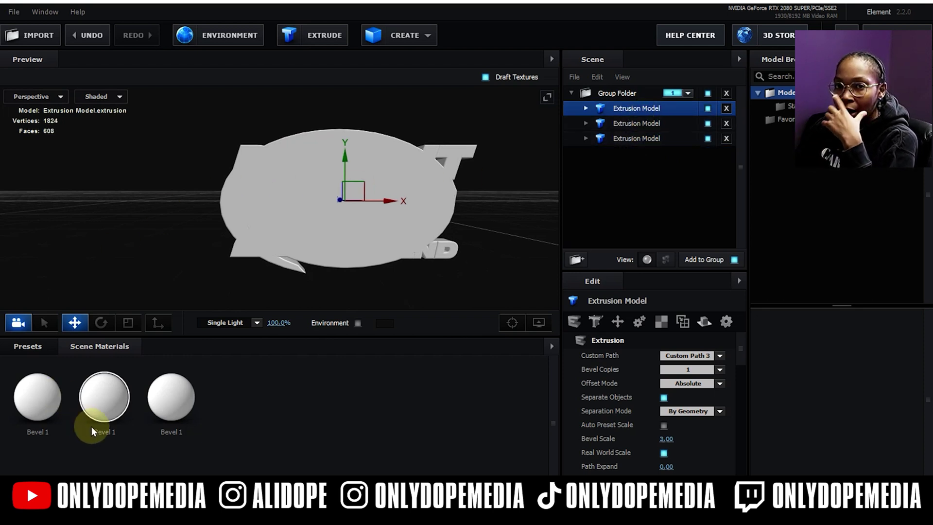
# Apply the Pro_Shaders_2 Plastic material plastic_grunge_red to the third extrusion model
pyautogui.click(45, 348)
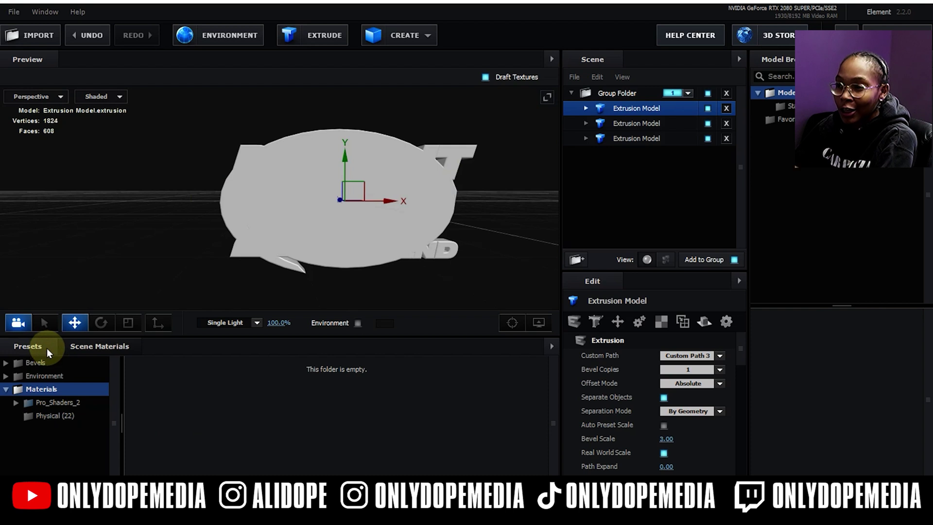
pyautogui.doubleClick(45, 402)
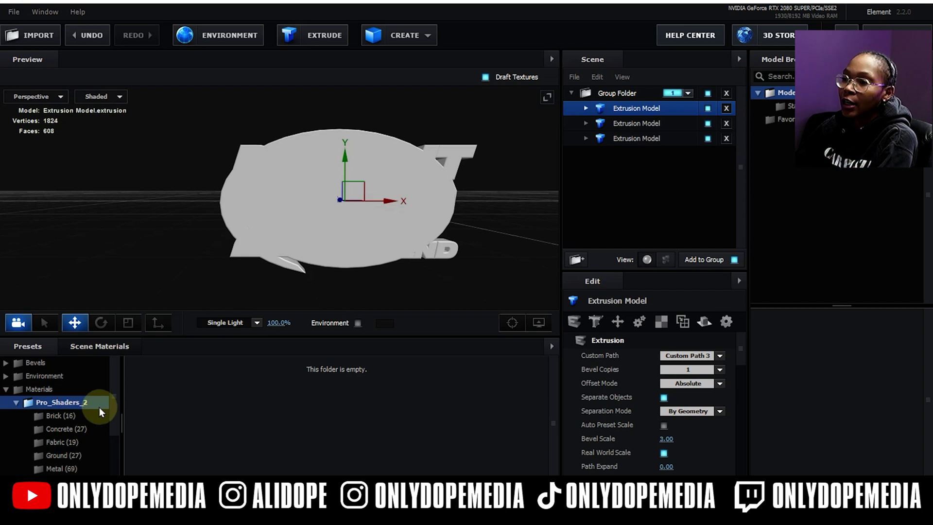
pyautogui.scroll(-2, 99, 411)
pyautogui.click(114, 411)
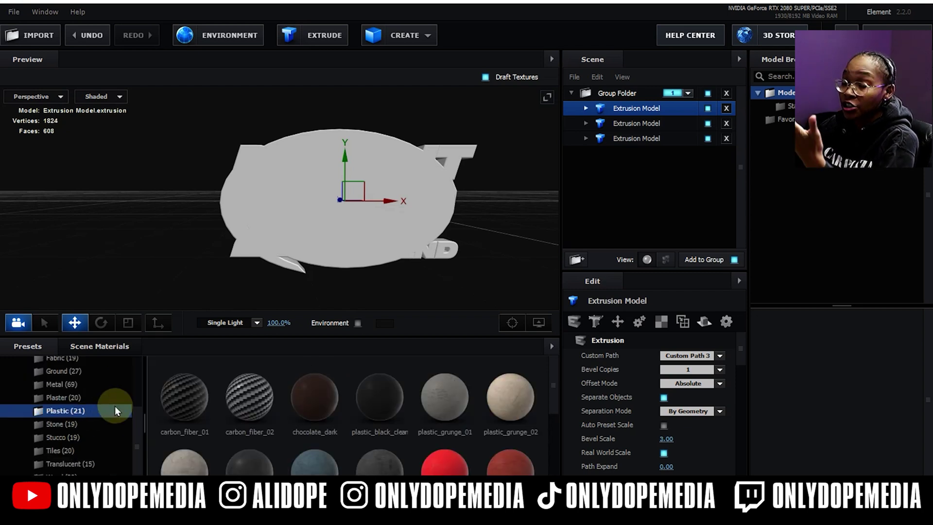
pyautogui.scroll(-3, 465, 433)
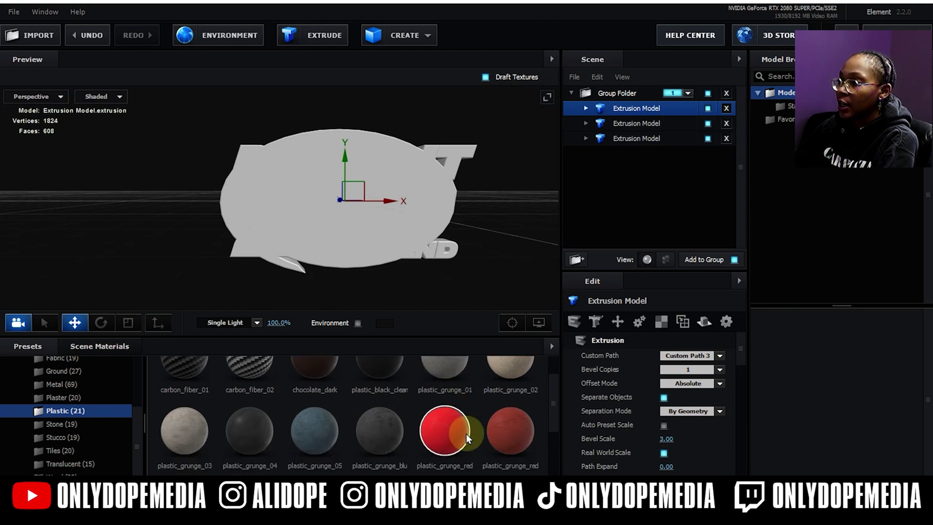
pyautogui.moveTo(440, 413); pyautogui.dragTo(485, 249)
pyautogui.moveTo(441, 255); pyautogui.dragTo(643, 135)
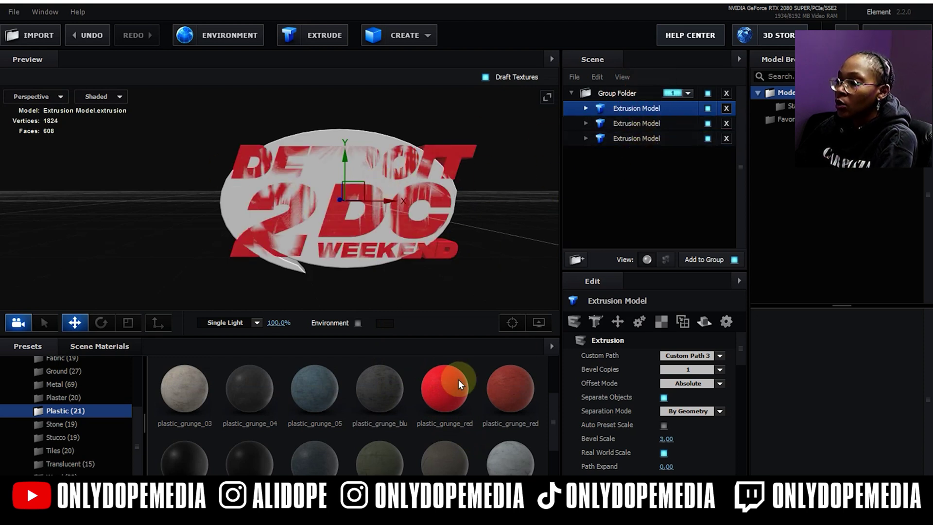
# Nudge the DETROIT text model's position and enlarge its bevel scale
pyautogui.scroll(-2, 416, 401)
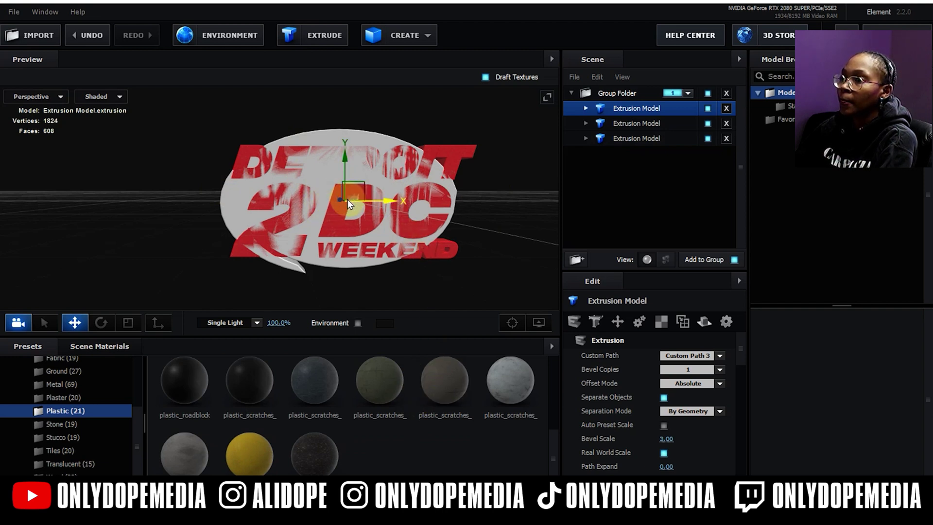
pyautogui.click(696, 138)
pyautogui.click(285, 192)
pyautogui.moveTo(338, 199); pyautogui.dragTo(345, 199)
pyautogui.click(478, 162)
pyautogui.moveTo(479, 161); pyautogui.dragTo(442, 235)
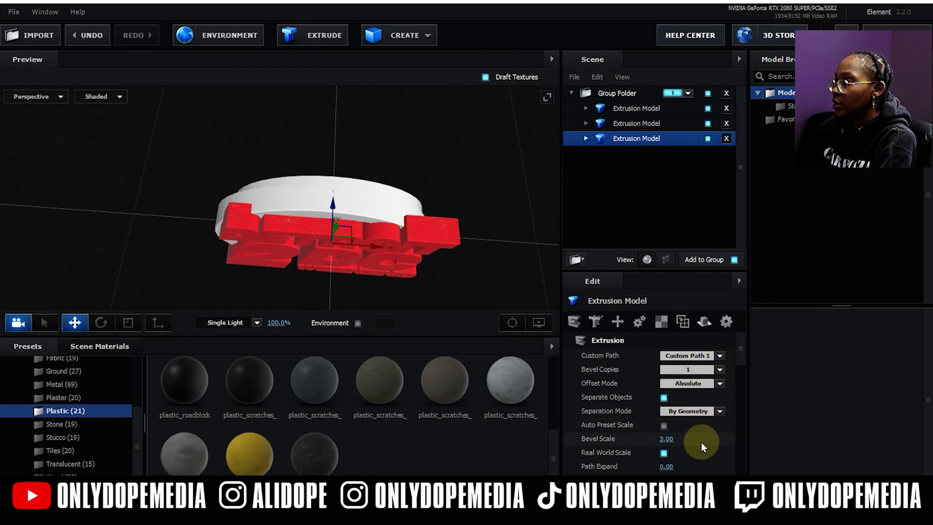
pyautogui.moveTo(665, 438); pyautogui.dragTo(619, 396)
# Apply gold clean_metal_clean to the arc and metal_brushed_dinged to the disc, and enable Environment
pyautogui.click(703, 128)
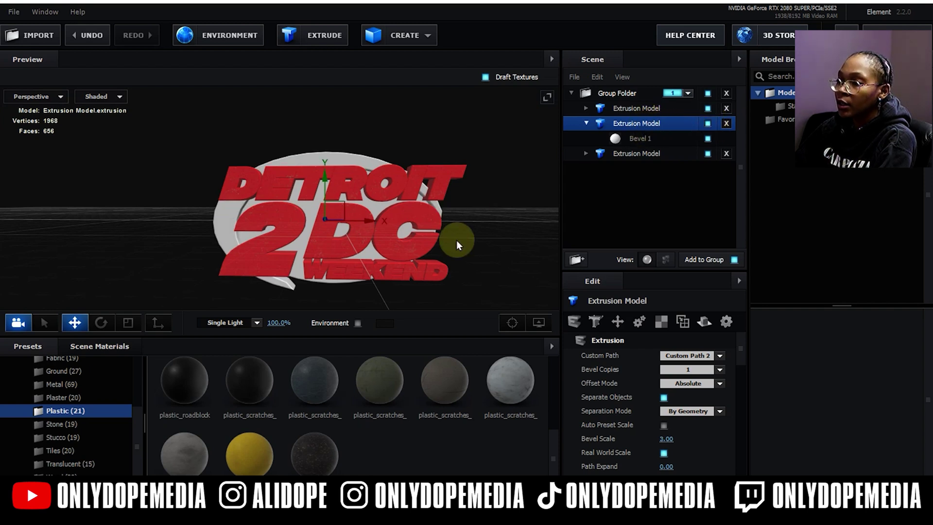
pyautogui.scroll(-1, 322, 397)
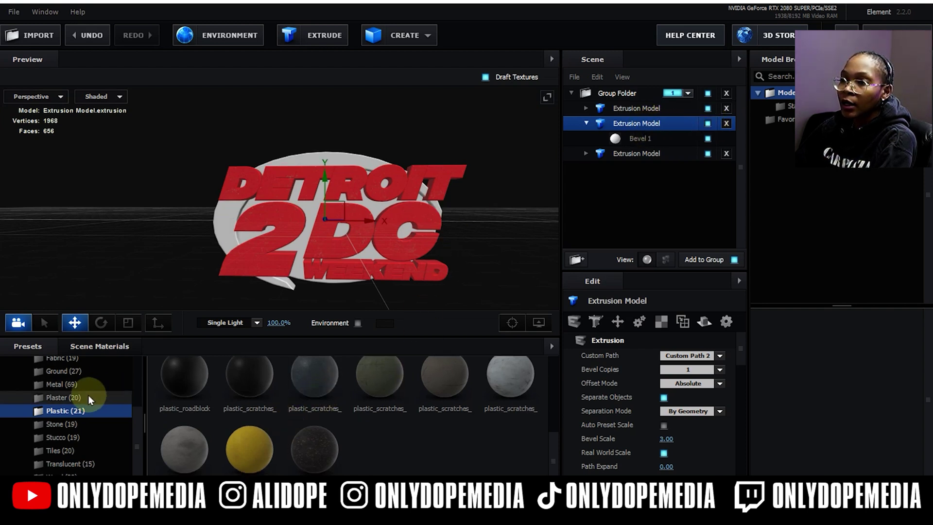
pyautogui.scroll(3, 86, 395)
pyautogui.click(63, 426)
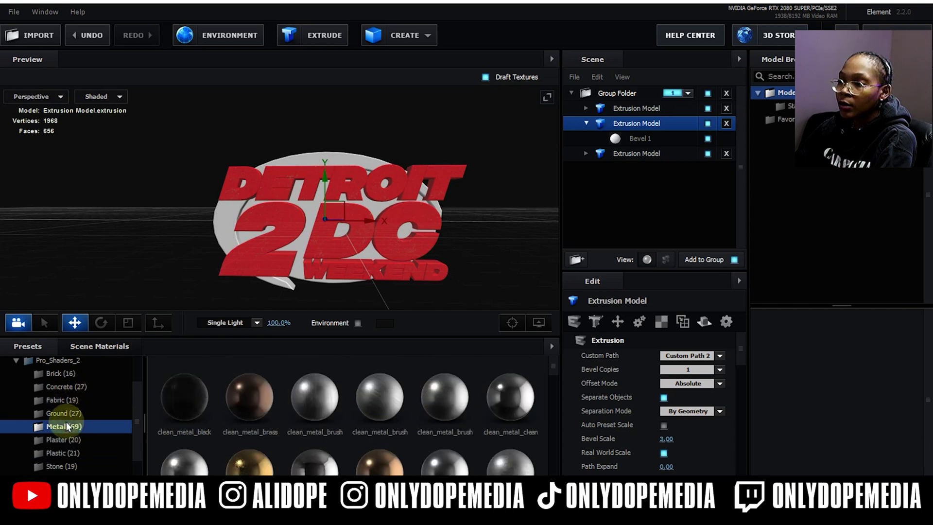
pyautogui.scroll(-3, 308, 410)
pyautogui.moveTo(245, 421); pyautogui.dragTo(639, 121)
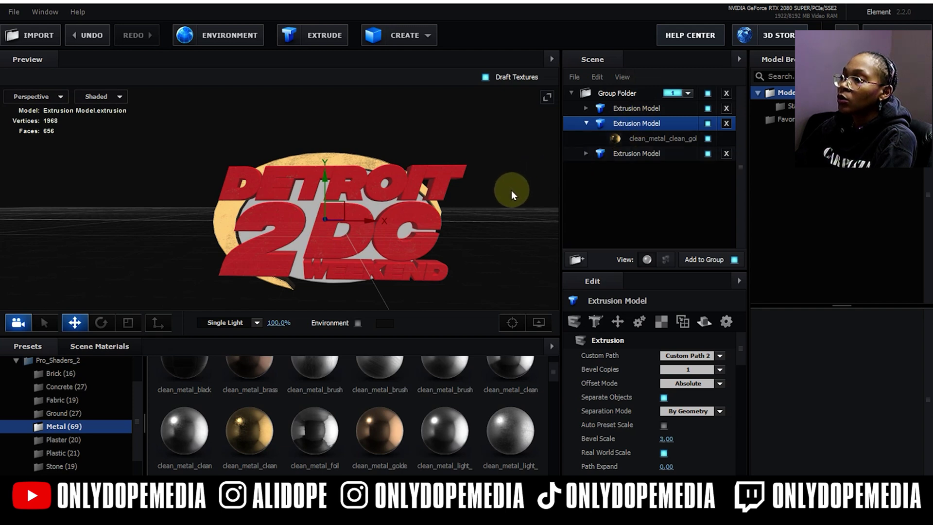
pyautogui.scroll(-5, 415, 409)
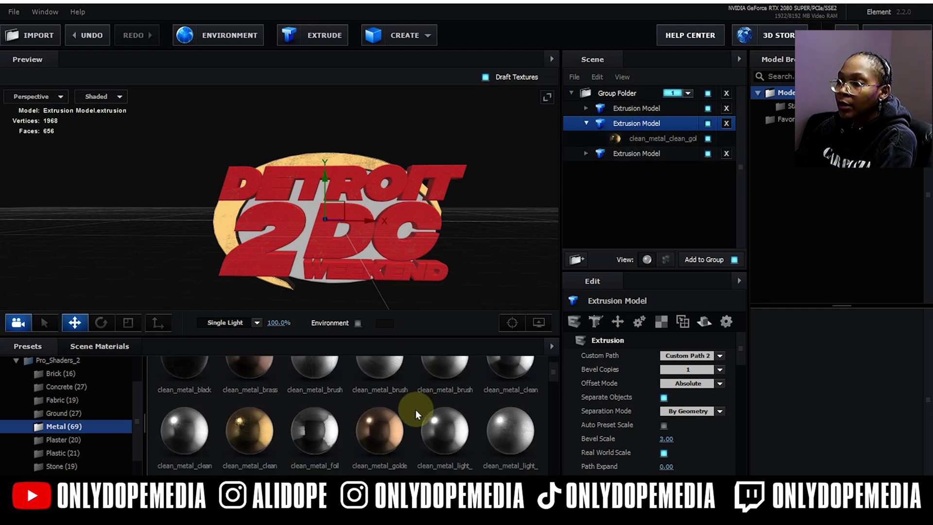
pyautogui.moveTo(415, 410); pyautogui.dragTo(636, 109)
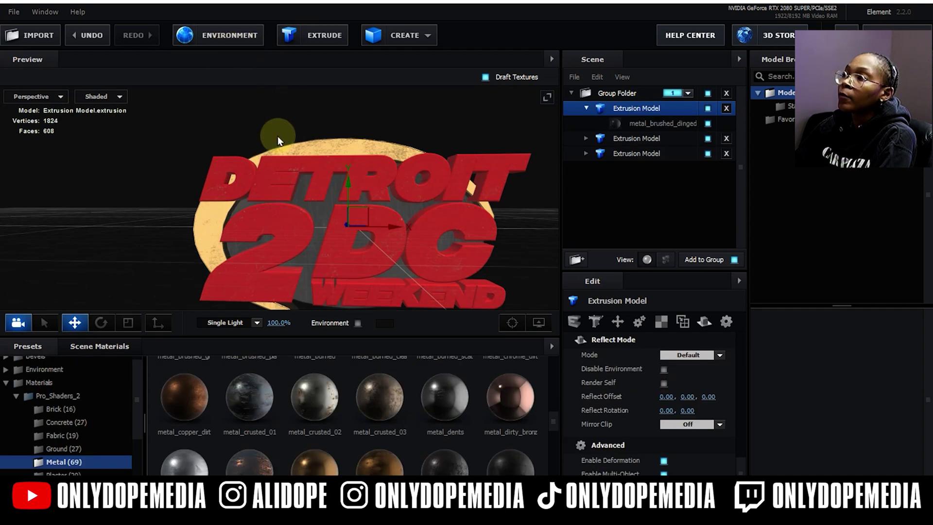
pyautogui.moveTo(476, 230); pyautogui.dragTo(393, 192)
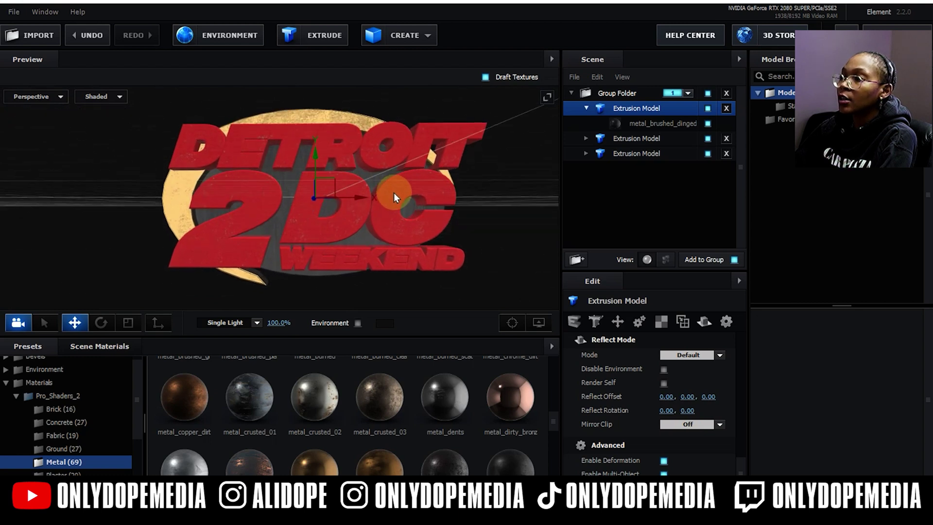
pyautogui.click(358, 322)
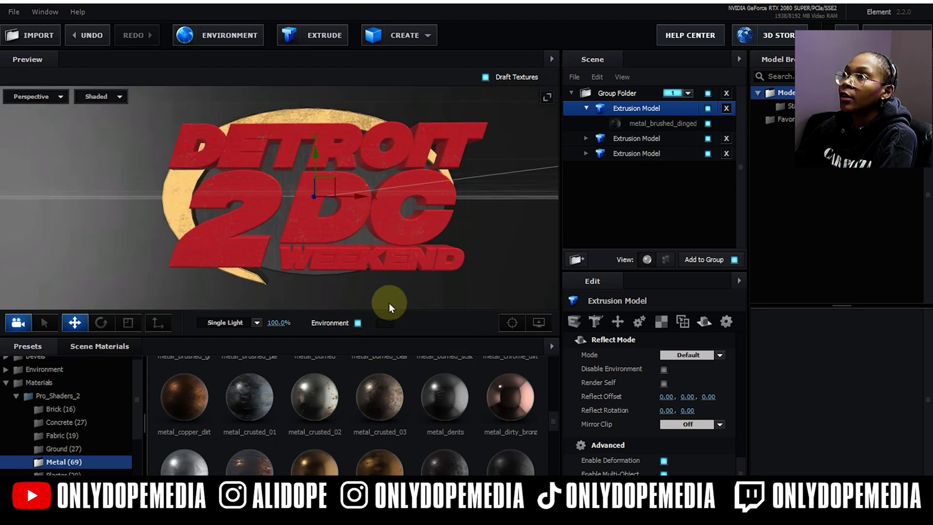
# Load Basic_2K_02.jpg as the scene's environment map
pyautogui.click(235, 36)
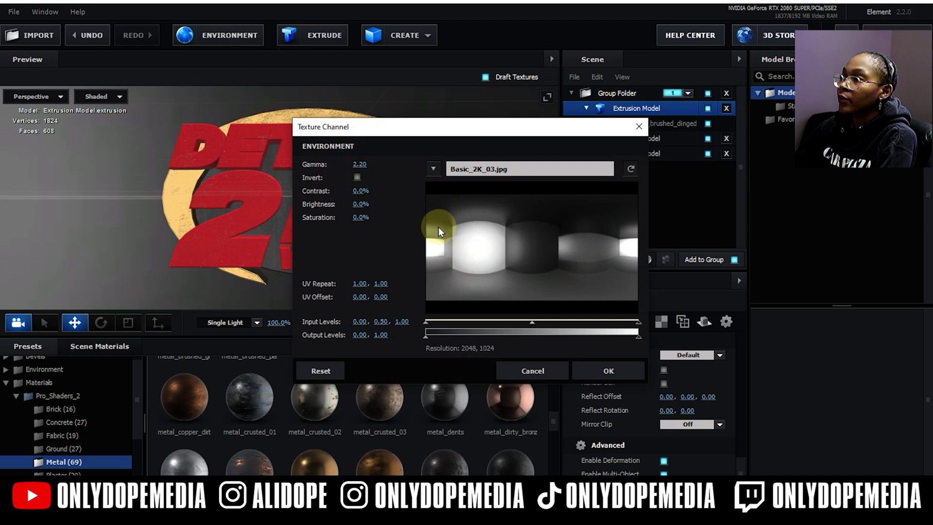
pyautogui.click(495, 169)
pyautogui.click(523, 224)
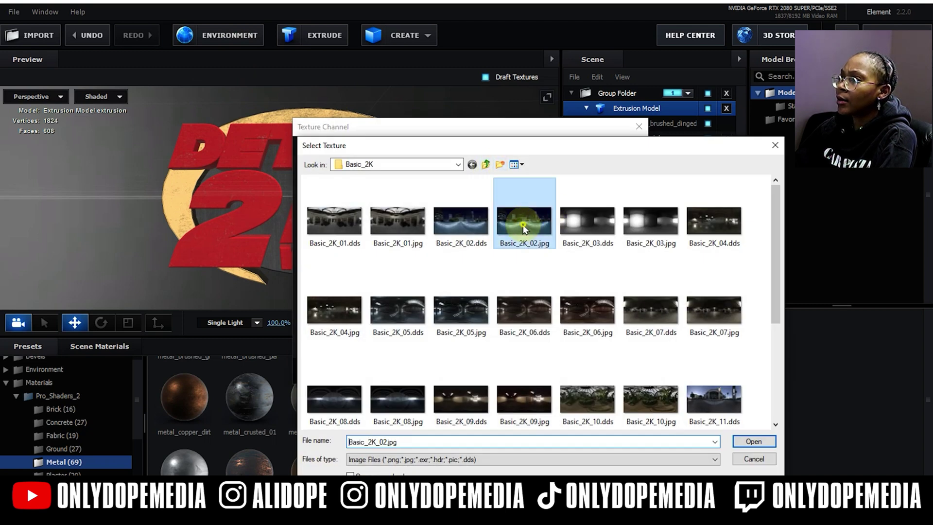
pyautogui.scroll(-3, 631, 313)
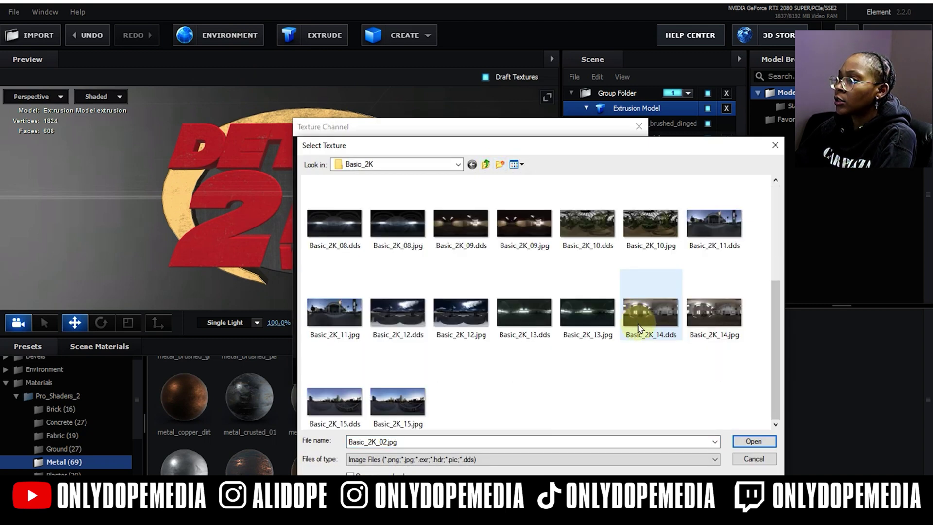
pyautogui.click(752, 441)
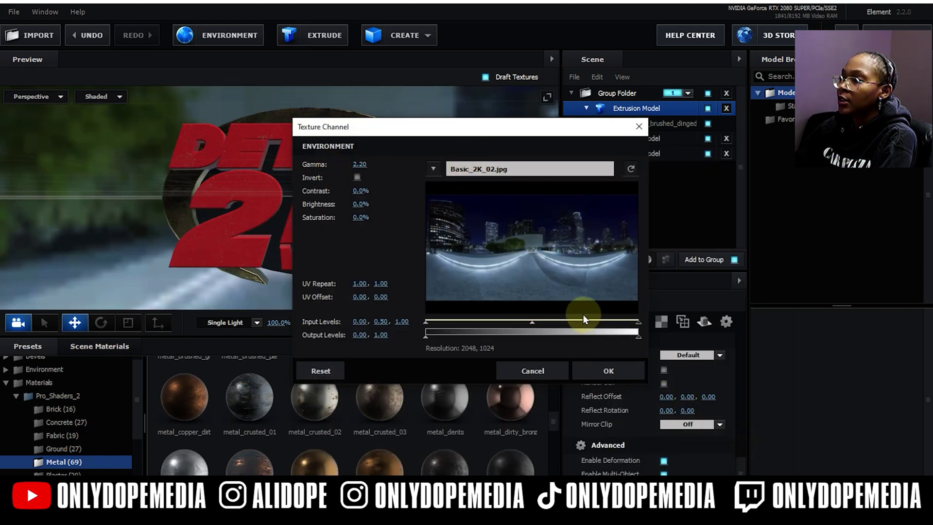
pyautogui.click(605, 371)
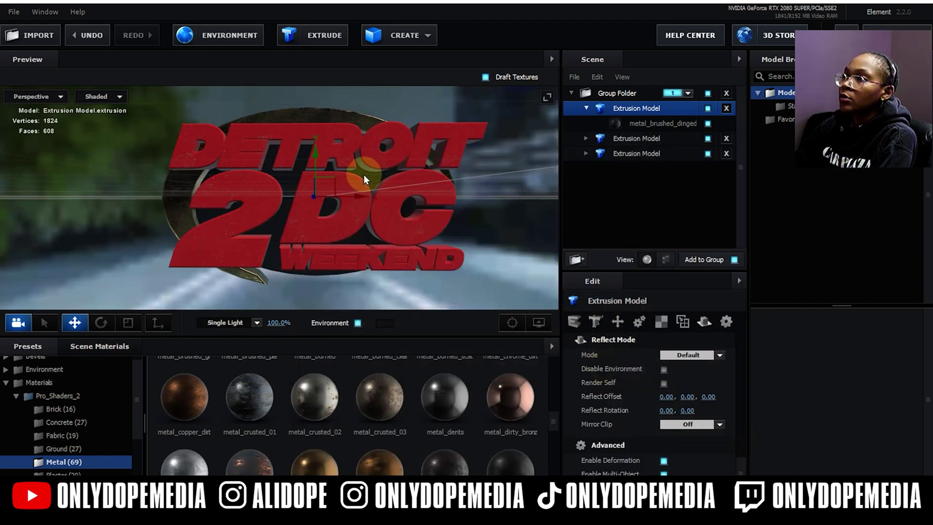
# Shift the logo slightly left and down and reduce the model's bevel scale
pyautogui.moveTo(398, 121)
pyautogui.mouseDown()
pyautogui.moveTo(401, 165)
pyautogui.moveTo(386, 121)
pyautogui.mouseUp()
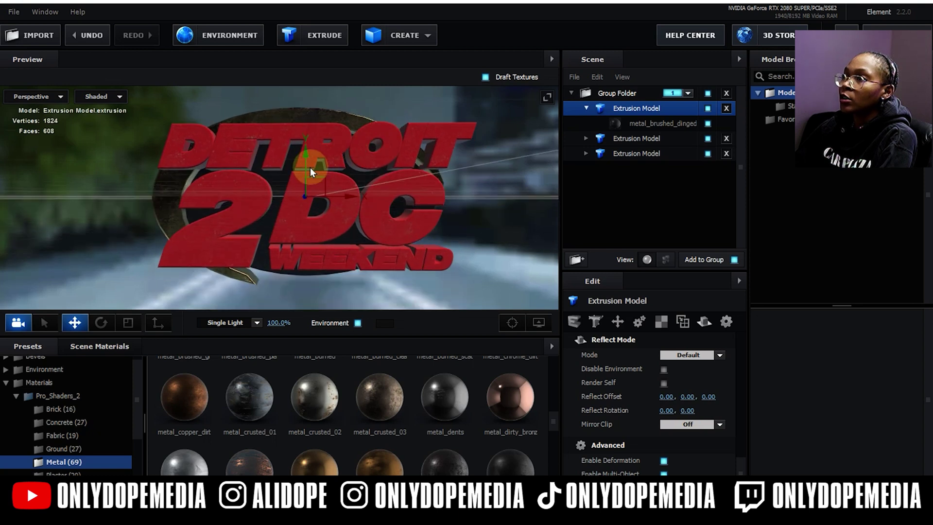
pyautogui.moveTo(308, 153); pyautogui.dragTo(307, 171)
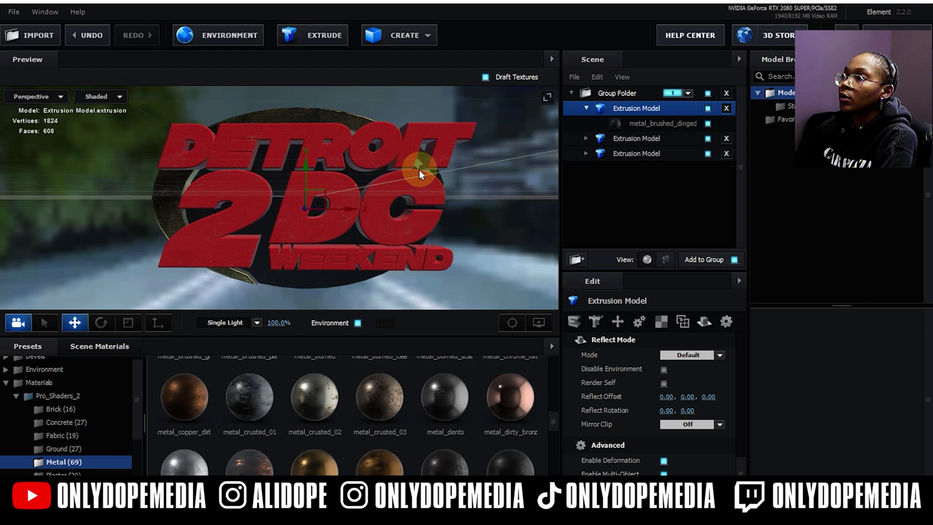
pyautogui.moveTo(459, 199); pyautogui.dragTo(479, 149)
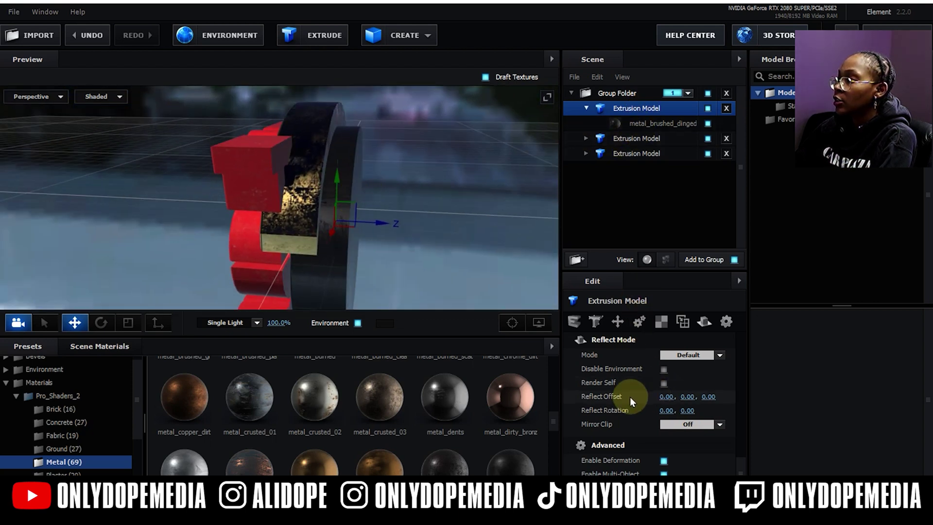
pyautogui.scroll(6, 636, 381)
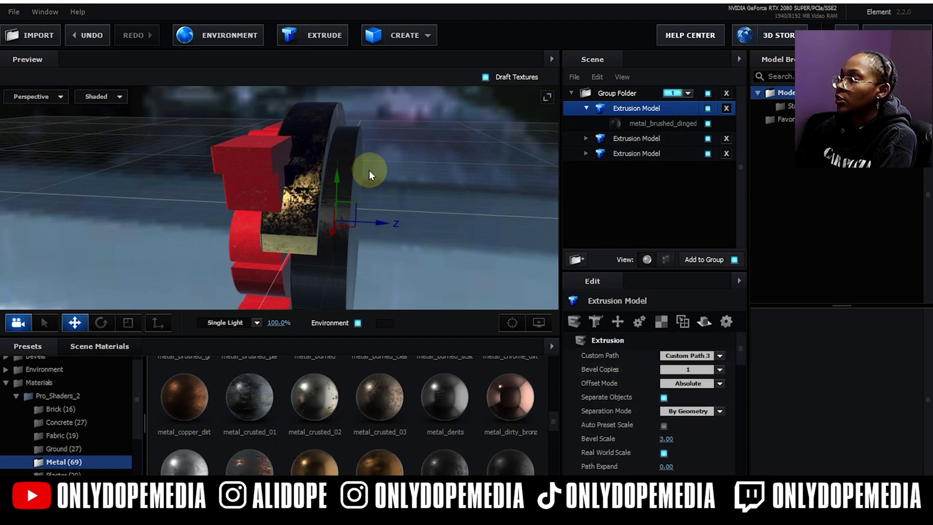
pyautogui.moveTo(666, 438); pyautogui.dragTo(561, 427)
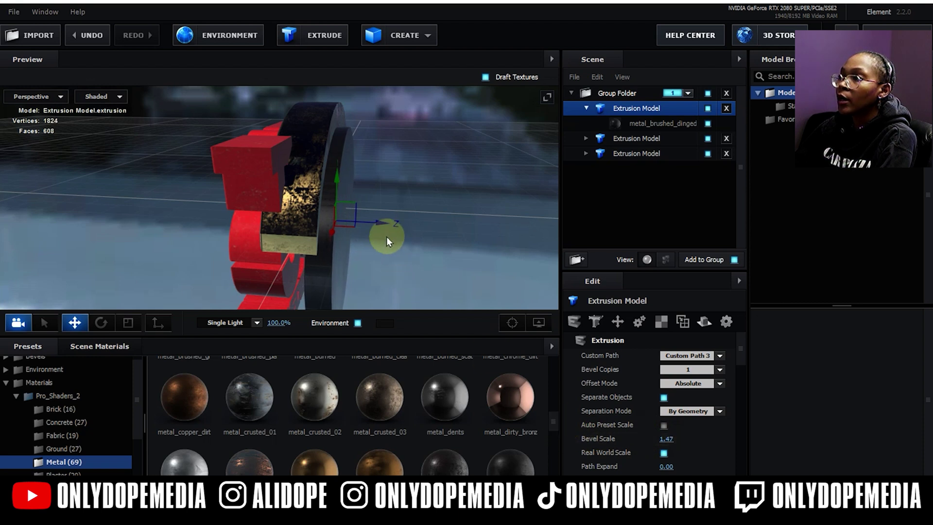
pyautogui.moveTo(375, 223); pyautogui.dragTo(363, 219)
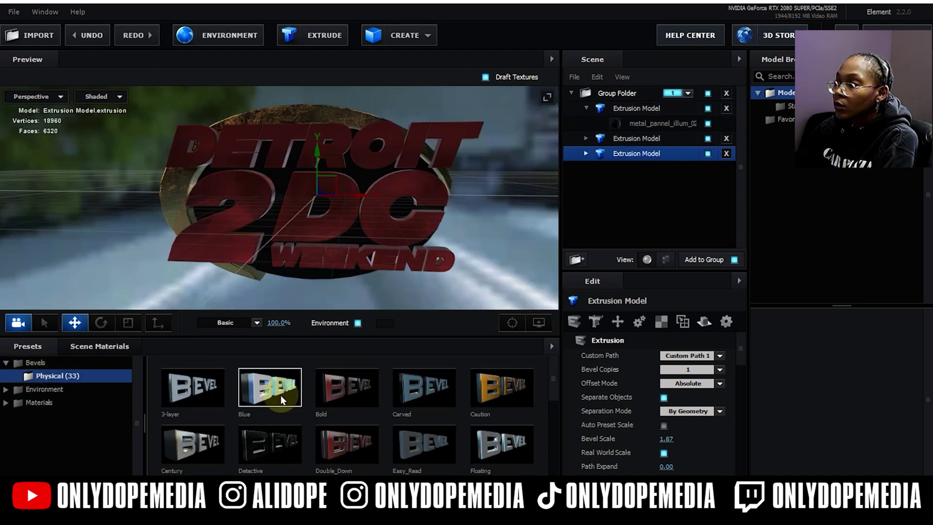
# Apply the Physical Caution bevel preset to the DETROIT 2DC WEEKEND lettering
pyautogui.scroll(3, 300, 428)
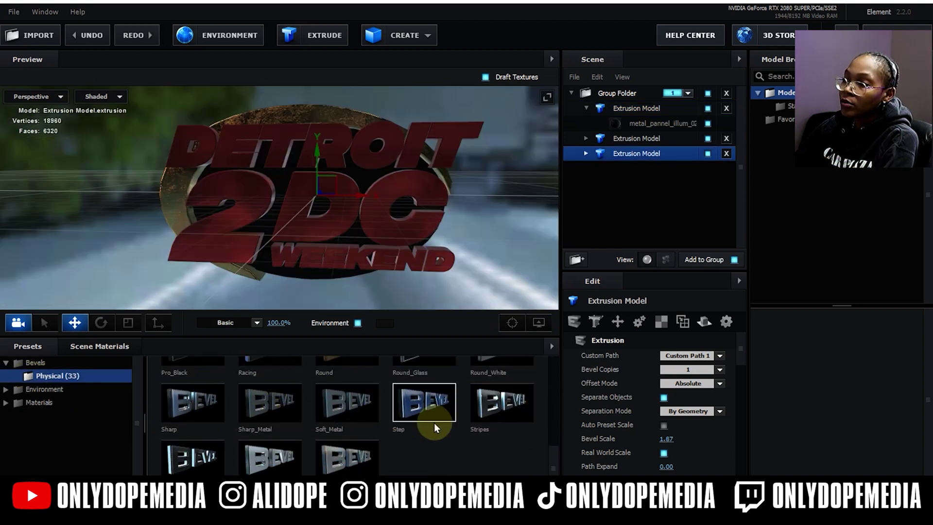
pyautogui.scroll(1, 433, 423)
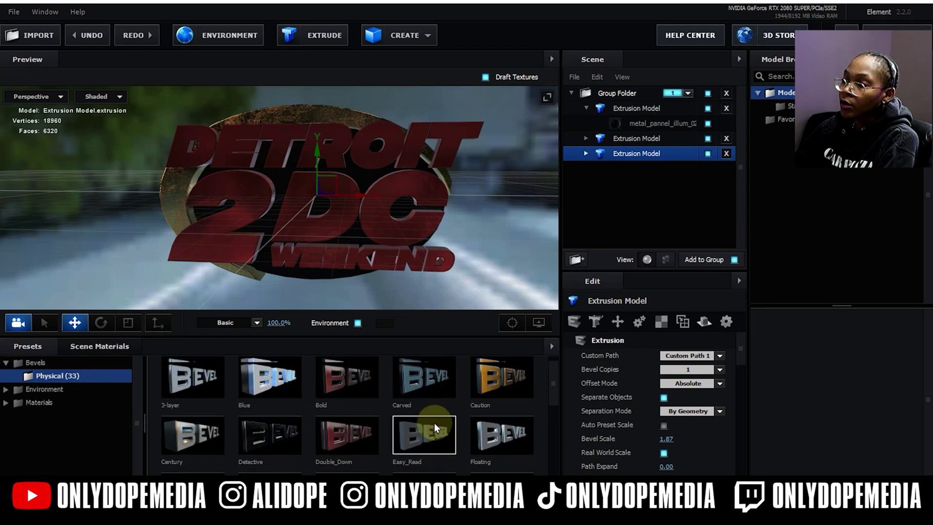
pyautogui.moveTo(495, 403); pyautogui.dragTo(604, 150)
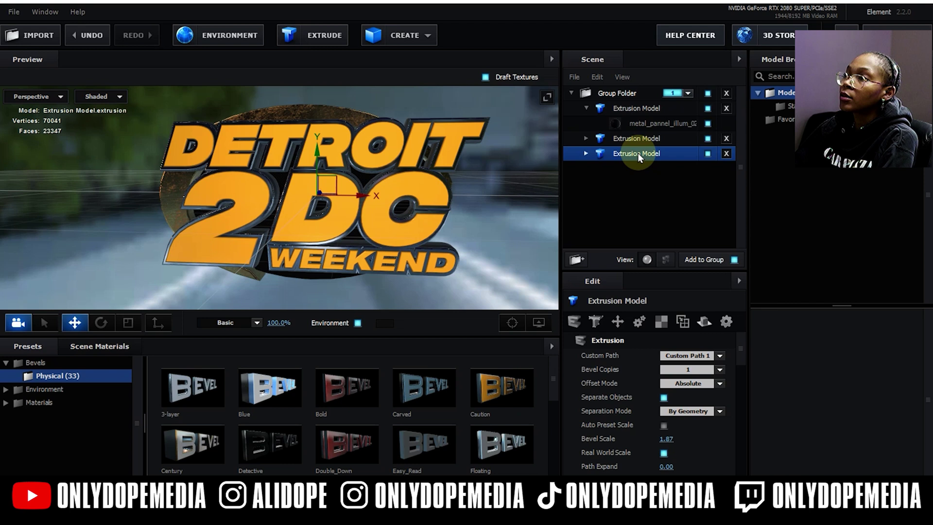
pyautogui.moveTo(287, 269)
pyautogui.mouseDown()
pyautogui.moveTo(314, 265)
pyautogui.moveTo(325, 234)
pyautogui.moveTo(338, 228)
pyautogui.moveTo(328, 278)
pyautogui.moveTo(284, 303)
pyautogui.moveTo(266, 337)
pyautogui.moveTo(301, 290)
pyautogui.moveTo(302, 264)
pyautogui.moveTo(278, 263)
pyautogui.moveTo(290, 267)
pyautogui.mouseUp()
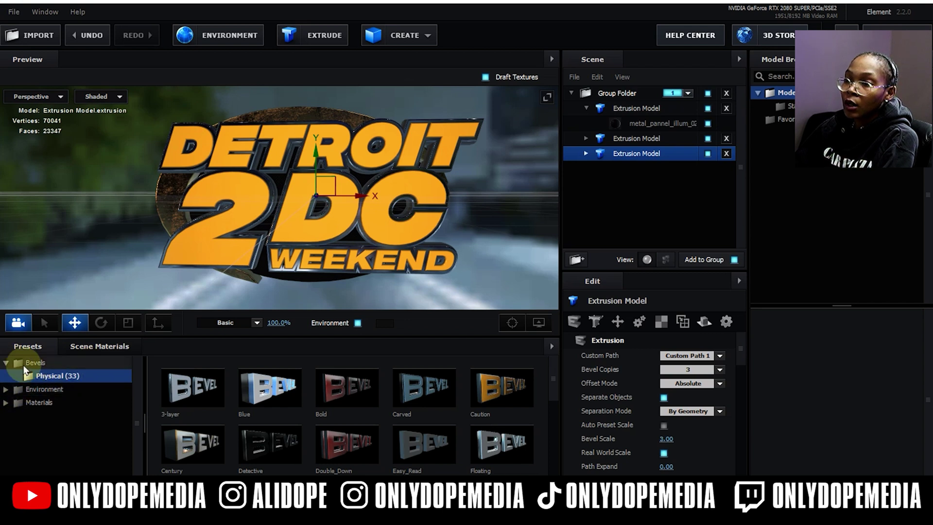
# Collapse the bevel presets and browse the Physical material presets
pyautogui.click(7, 403)
pyautogui.click(59, 390)
pyautogui.click(56, 414)
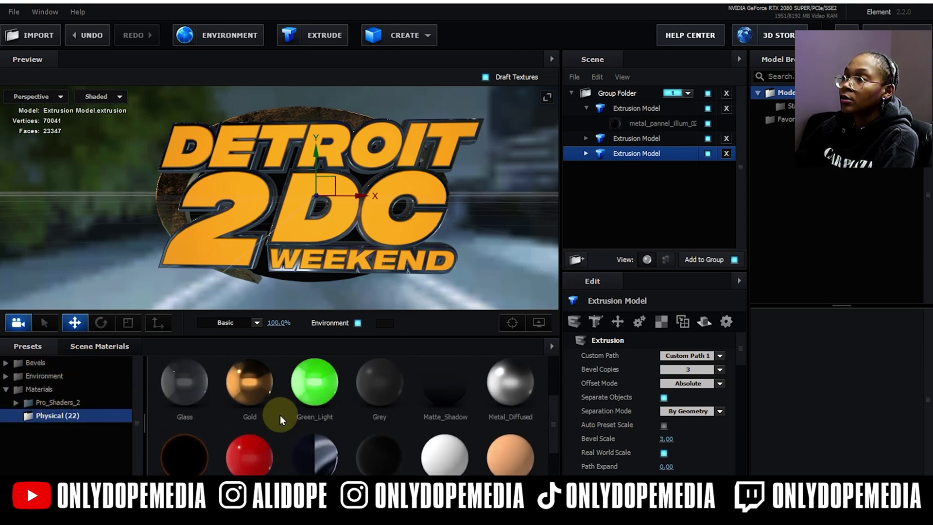
pyautogui.scroll(-1, 280, 415)
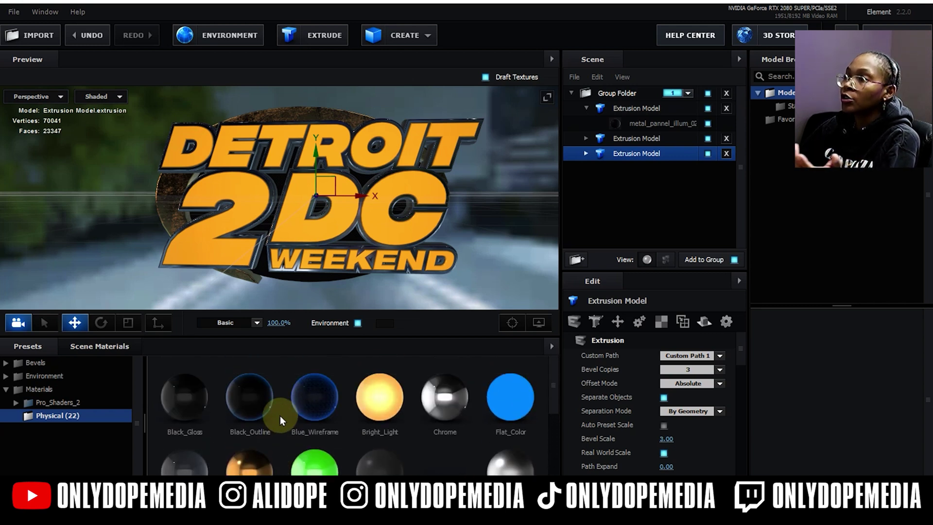
pyautogui.scroll(-1, 280, 416)
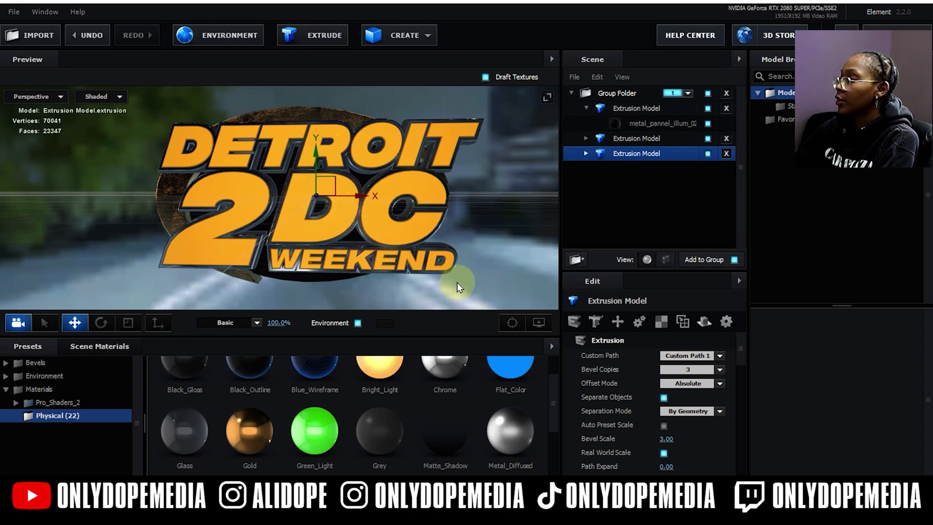
# Select the lettering's Shiny_Light material and set its Illumination colour to a dark red
pyautogui.click(725, 354)
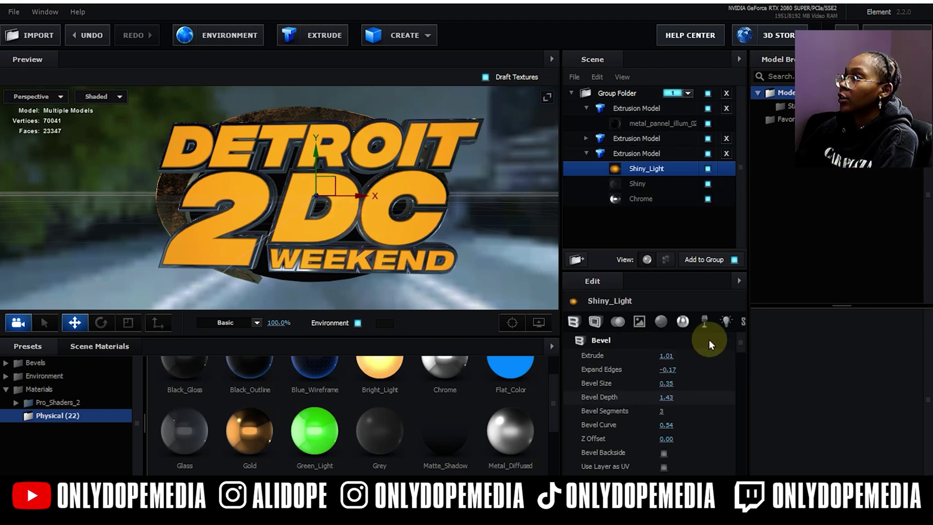
pyautogui.click(587, 153)
pyautogui.click(650, 168)
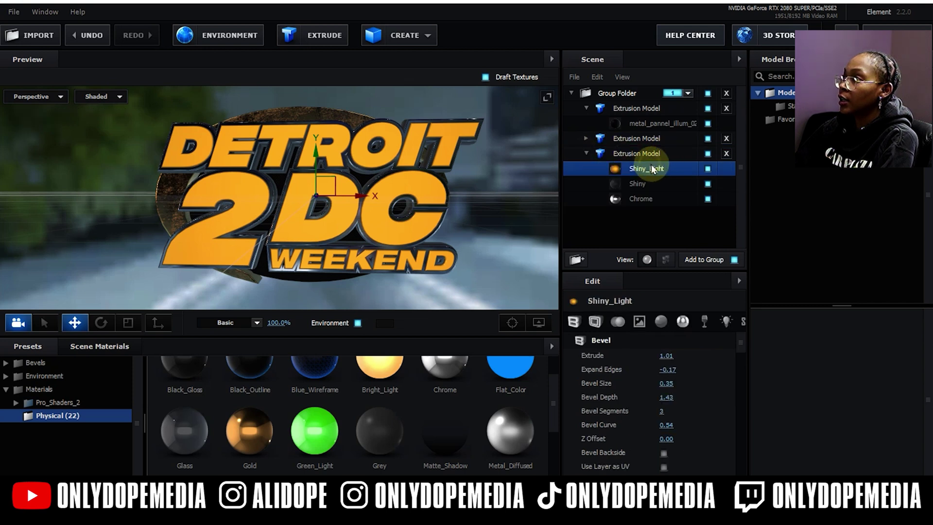
pyautogui.scroll(-10, 716, 359)
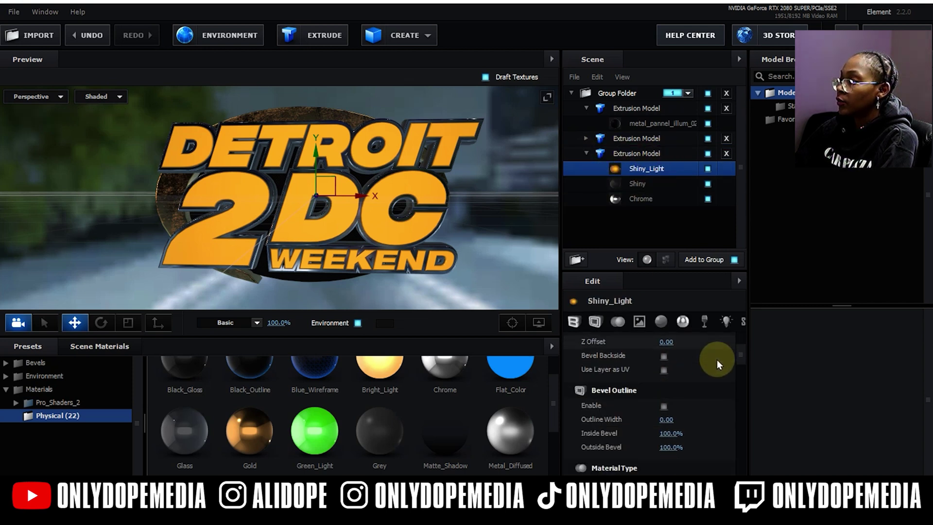
pyautogui.scroll(-5, 721, 362)
pyautogui.scroll(3, 713, 368)
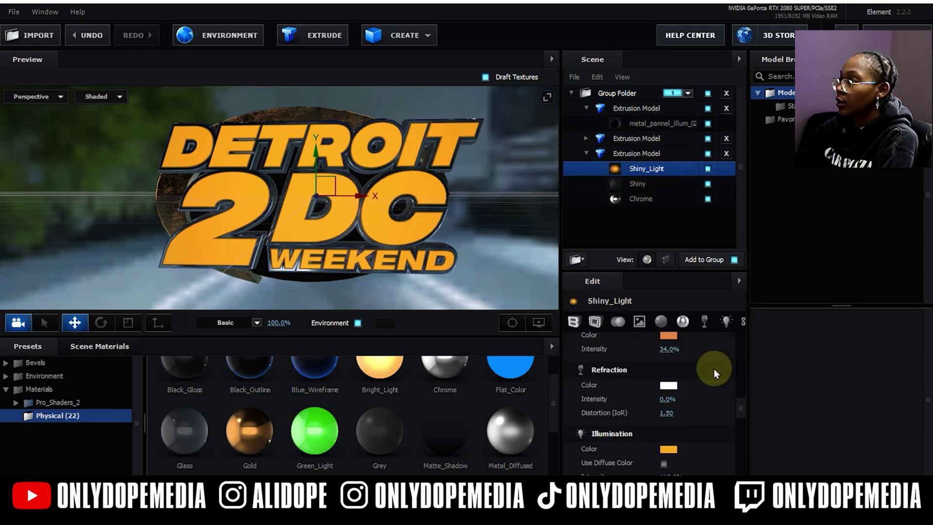
pyautogui.scroll(-3, 719, 371)
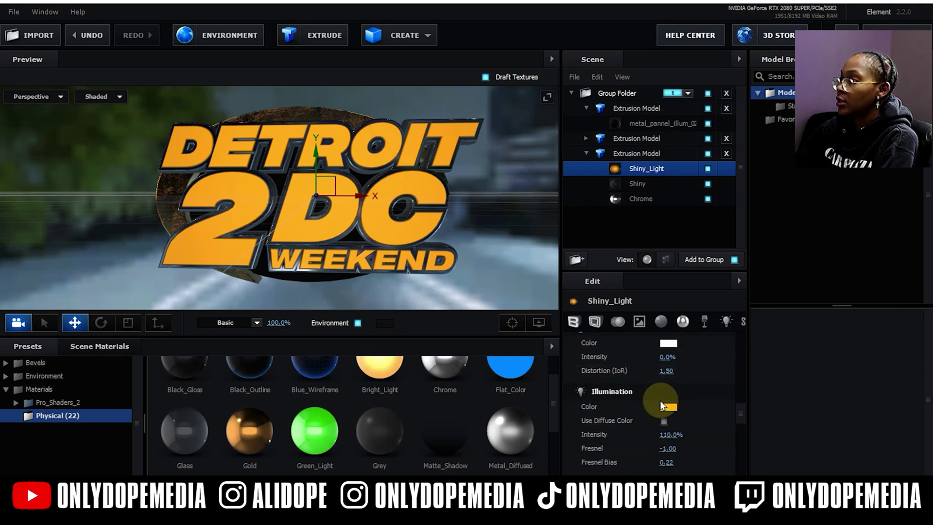
pyautogui.click(669, 407)
pyautogui.moveTo(725, 369); pyautogui.dragTo(727, 349)
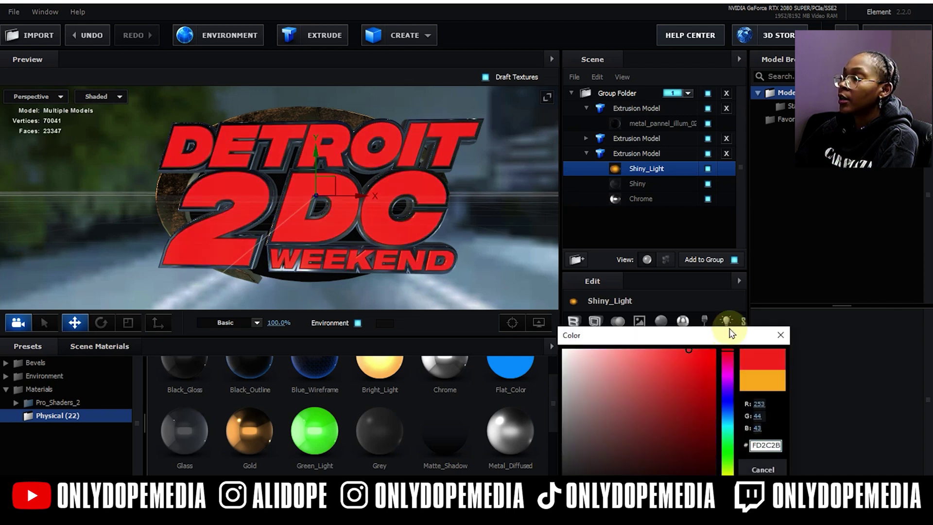
pyautogui.moveTo(703, 349); pyautogui.dragTo(729, 383)
pyautogui.click(760, 467)
# Set Shiny_Light's Reflectivity colour to red
pyautogui.scroll(4, 719, 381)
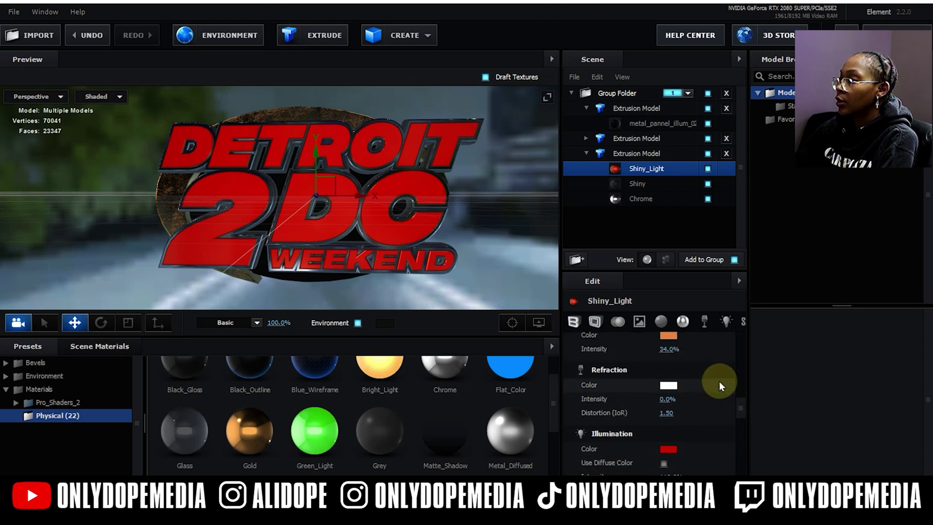
pyautogui.click(680, 378)
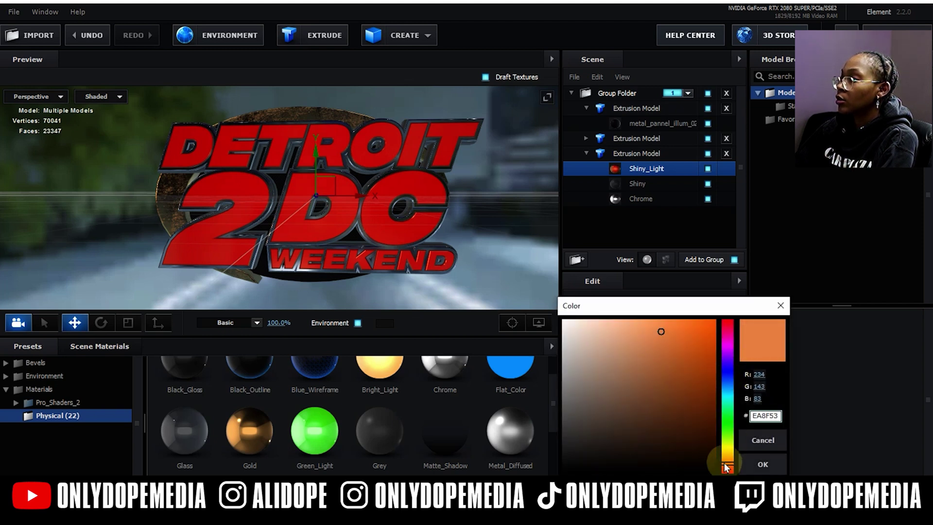
pyautogui.moveTo(727, 469); pyautogui.dragTo(728, 472)
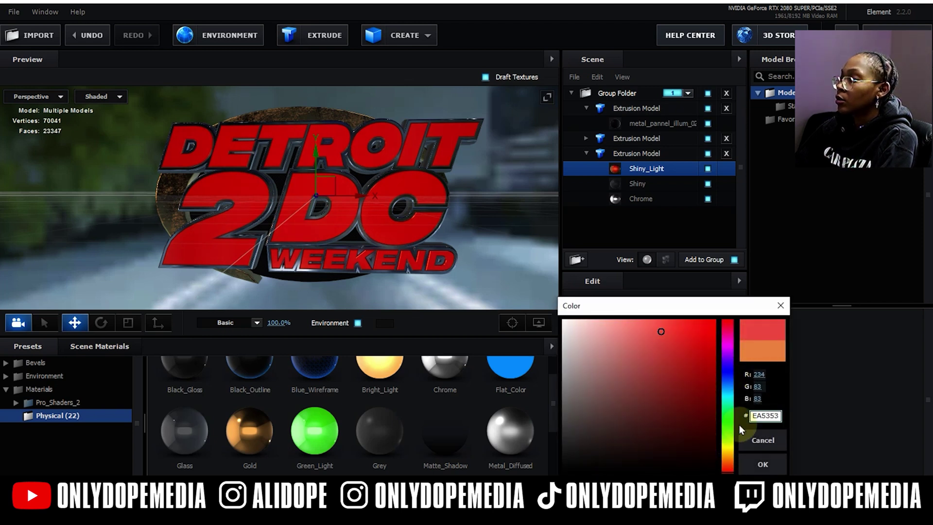
pyautogui.click(753, 465)
# Toggle the Chrome material's visibility off and on to compare the look
pyautogui.scroll(-10, 715, 385)
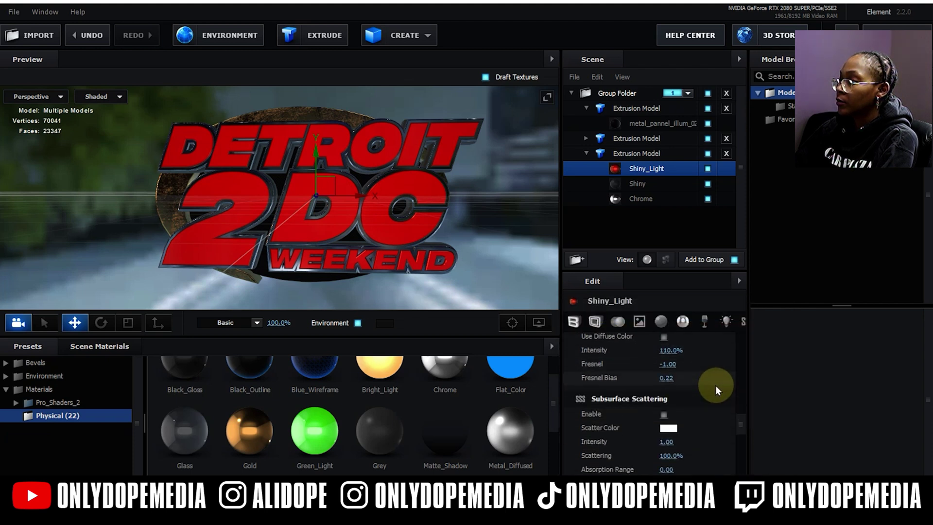
pyautogui.scroll(-6, 714, 386)
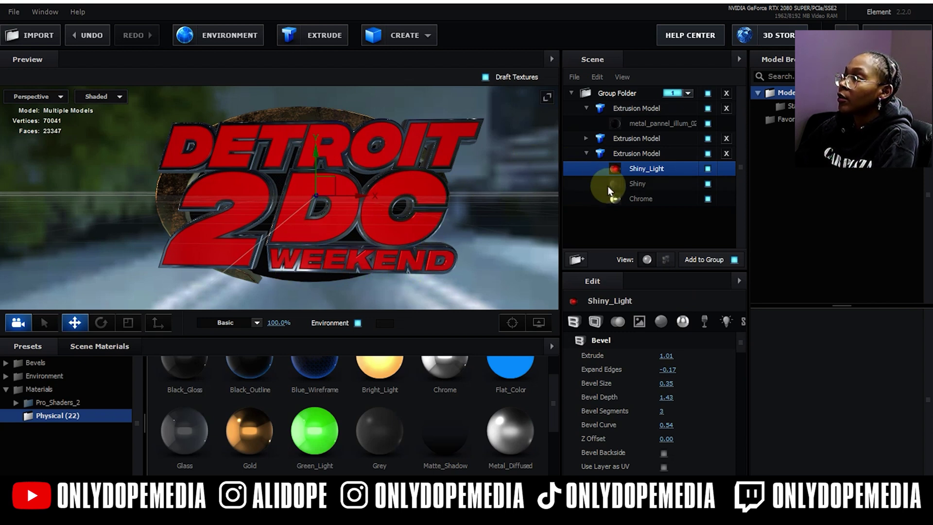
pyautogui.click(637, 198)
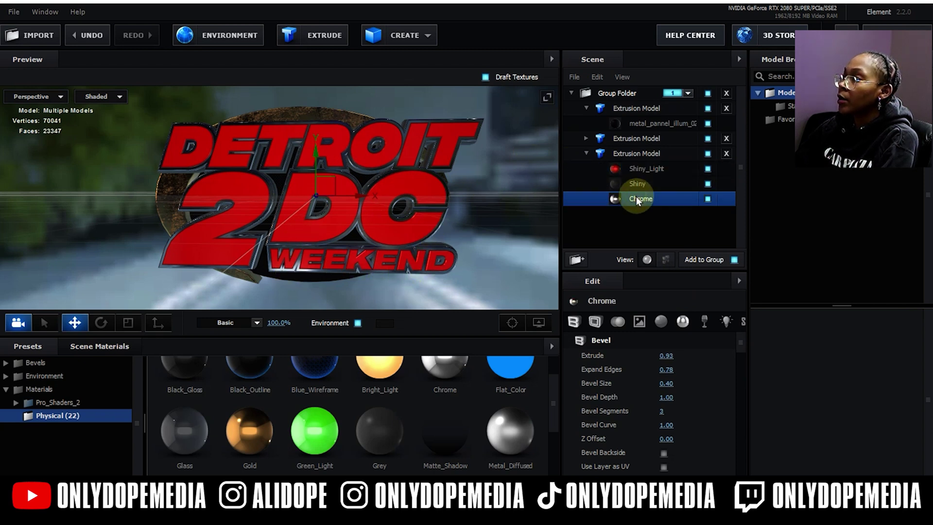
pyautogui.click(707, 199)
pyautogui.click(707, 199)
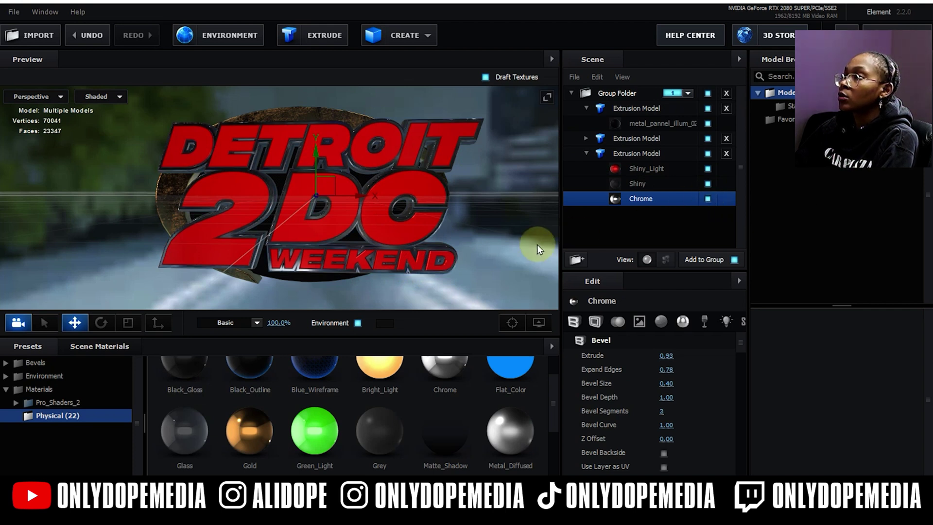
pyautogui.moveTo(474, 194)
pyautogui.mouseDown()
pyautogui.moveTo(480, 185)
pyautogui.moveTo(474, 214)
pyautogui.moveTo(468, 201)
pyautogui.mouseUp()
# Replace the second model's clean_metal_clean_gold material with Chrome
pyautogui.click(586, 153)
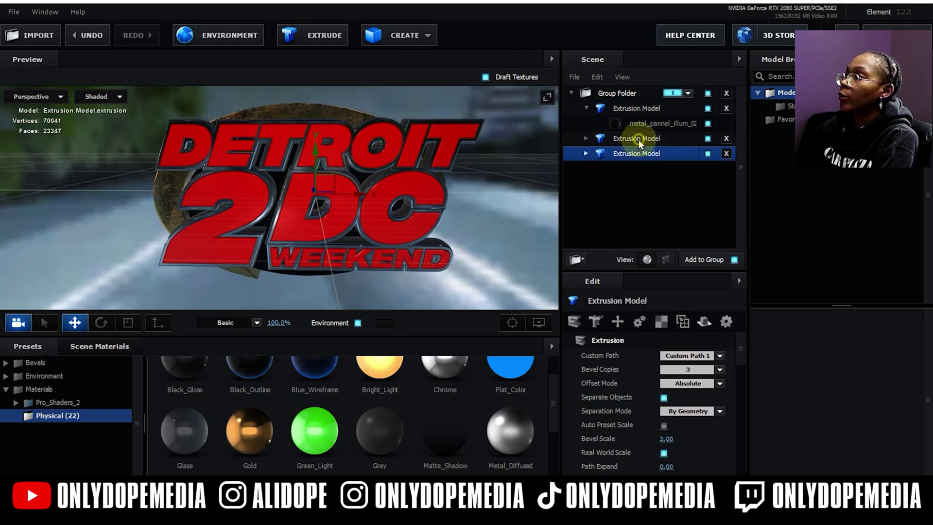
pyautogui.click(638, 139)
pyautogui.click(586, 140)
pyautogui.click(645, 154)
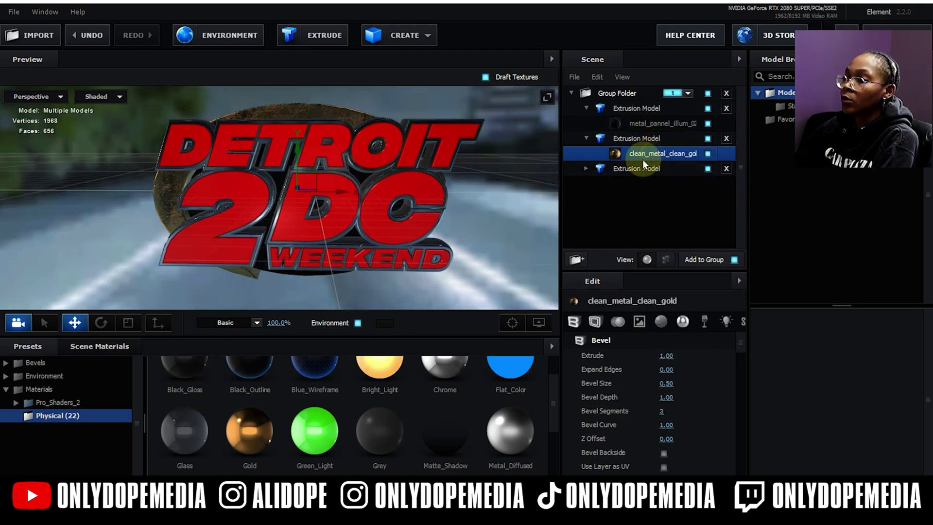
pyautogui.scroll(-1, 228, 433)
pyautogui.scroll(-2, 228, 433)
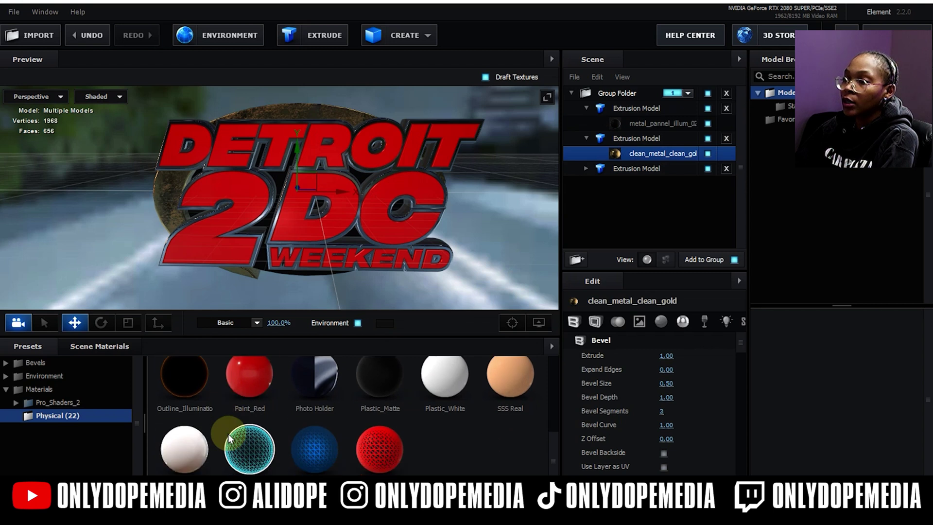
pyautogui.scroll(3, 229, 433)
pyautogui.scroll(-1, 318, 428)
pyautogui.scroll(1, 416, 427)
pyautogui.moveTo(456, 356); pyautogui.dragTo(633, 152)
pyautogui.moveTo(413, 212); pyautogui.dragTo(348, 229)
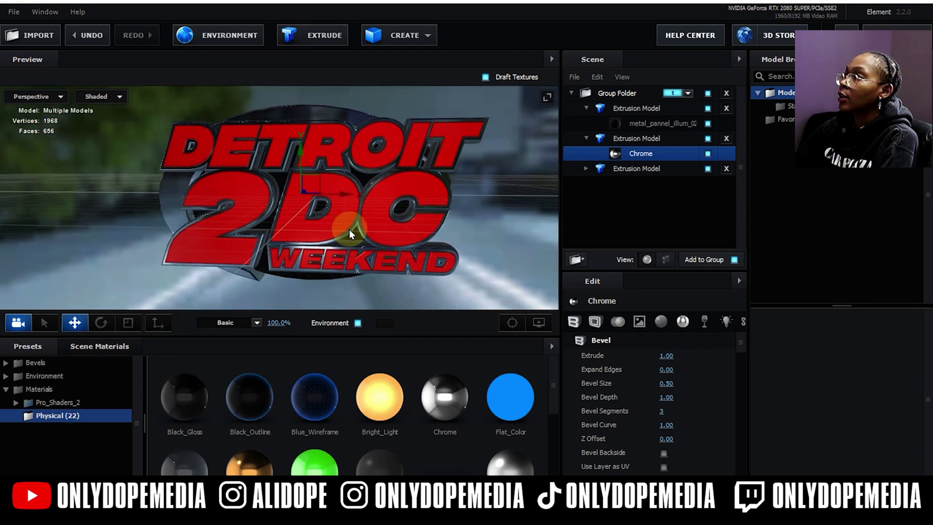
# Replace the metal_pannel_illum_02 material with Black_Gloss
pyautogui.click(627, 125)
pyautogui.moveTo(210, 403); pyautogui.dragTo(651, 124)
pyautogui.moveTo(370, 256); pyautogui.dragTo(380, 238)
pyautogui.moveTo(368, 256); pyautogui.dragTo(364, 254)
# Scale the lettering extrusion model down to 80.5% in Transform
pyautogui.click(604, 154)
pyautogui.click(633, 168)
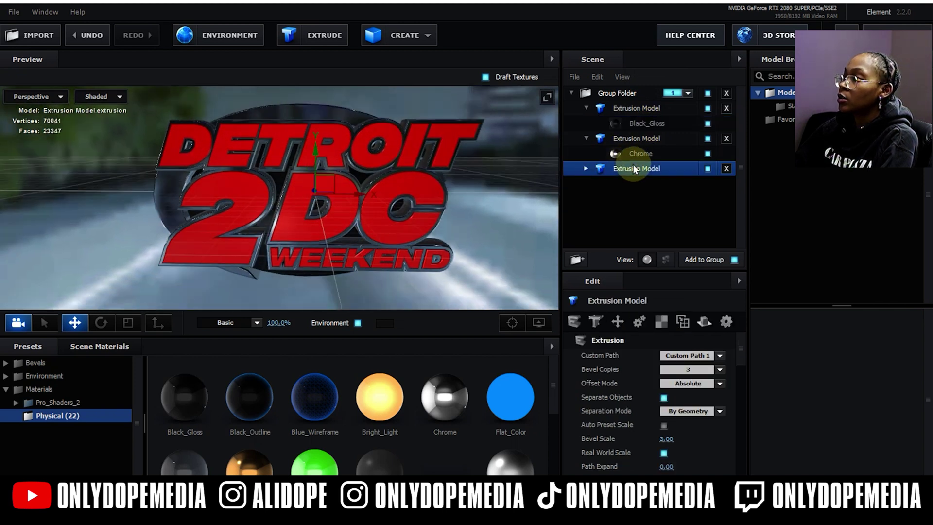
pyautogui.click(616, 322)
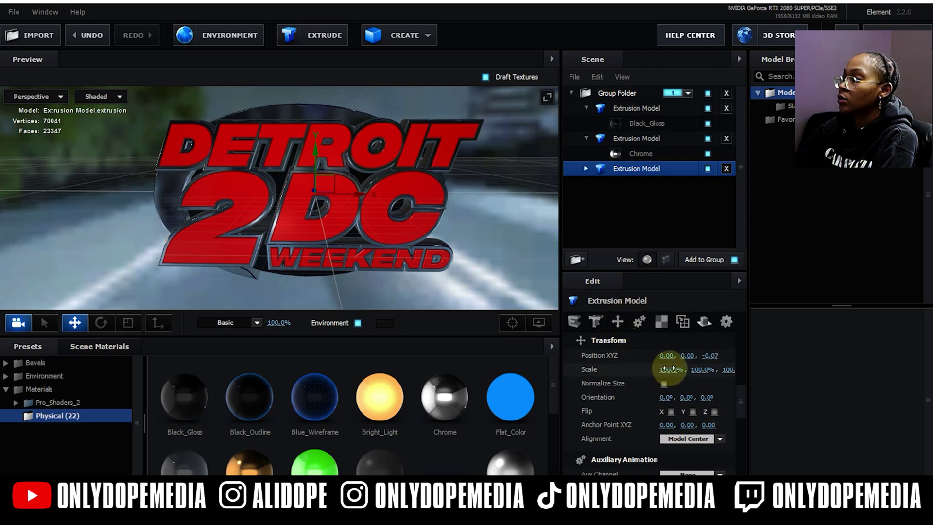
pyautogui.moveTo(667, 369); pyautogui.dragTo(640, 365)
# Nudge the logo slightly down and recentre it horizontally
pyautogui.moveTo(368, 194); pyautogui.dragTo(349, 179)
pyautogui.moveTo(311, 154); pyautogui.dragTo(308, 164)
pyautogui.moveTo(322, 200); pyautogui.dragTo(312, 164)
pyautogui.moveTo(448, 193)
pyautogui.mouseDown()
pyautogui.moveTo(454, 183)
pyautogui.moveTo(462, 197)
pyautogui.moveTo(438, 204)
pyautogui.moveTo(422, 191)
pyautogui.moveTo(433, 192)
pyautogui.mouseUp()
pyautogui.moveTo(590, 224); pyautogui.dragTo(451, 195)
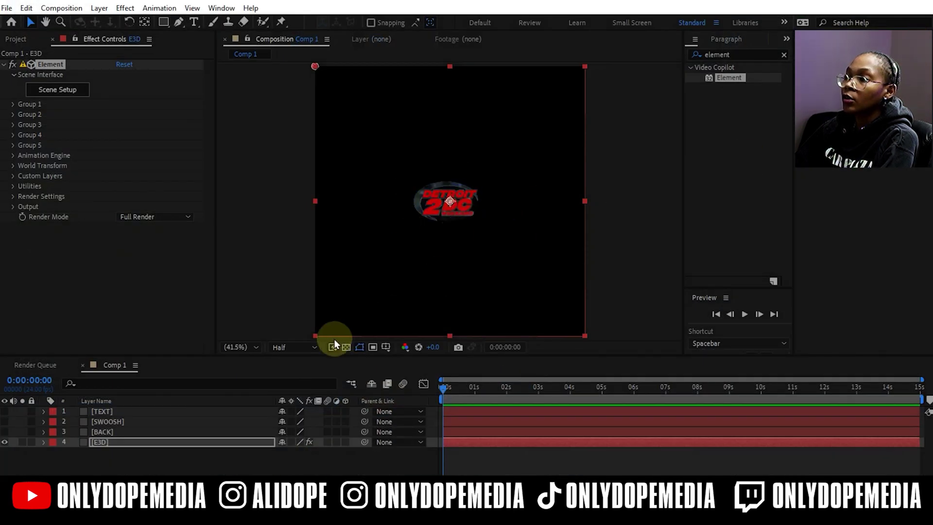
# Preview at Full resolution and scrub World Scale up to 3.28
pyautogui.click(305, 346)
pyautogui.click(286, 376)
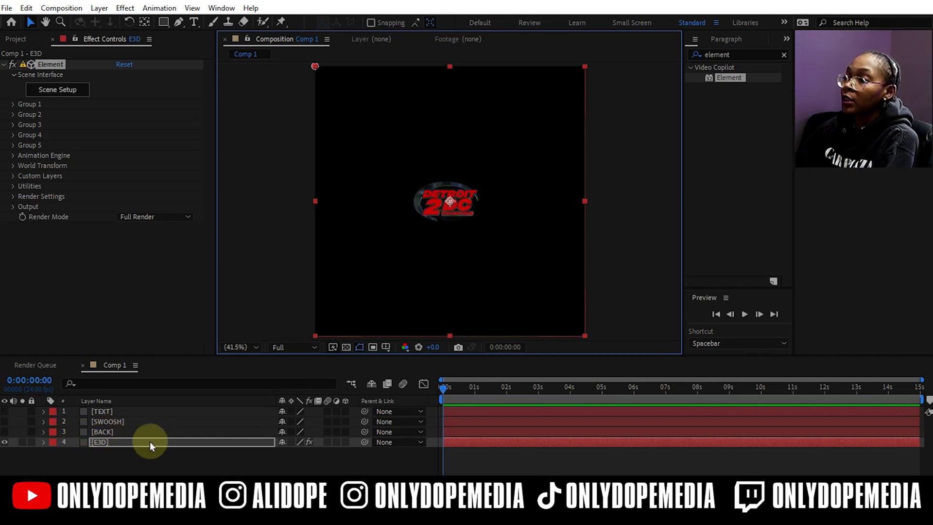
pyautogui.press('s')
pyautogui.click(14, 165)
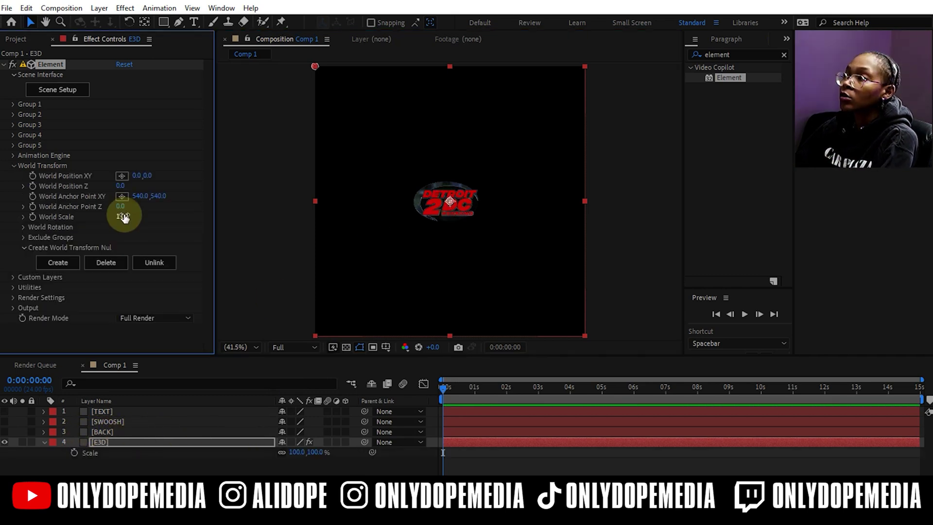
pyautogui.moveTo(128, 216); pyautogui.dragTo(183, 194)
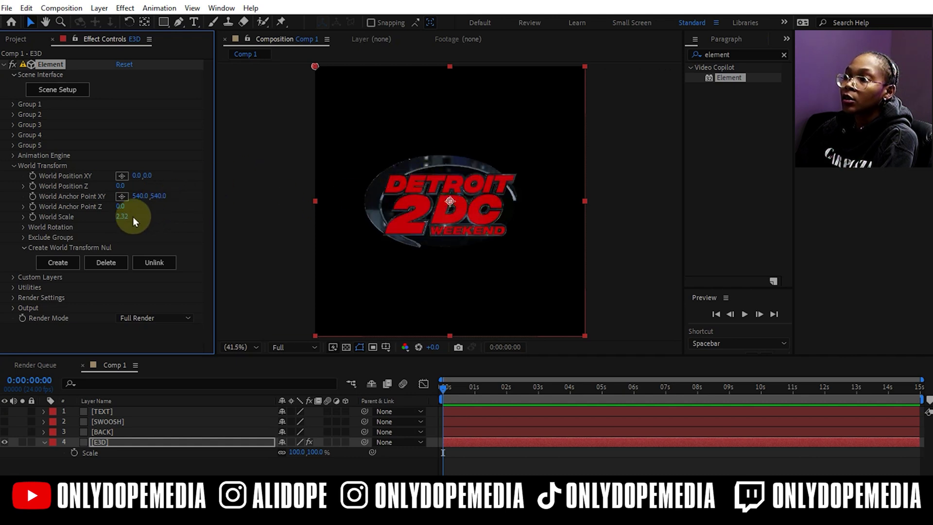
pyautogui.moveTo(126, 218); pyautogui.dragTo(193, 171)
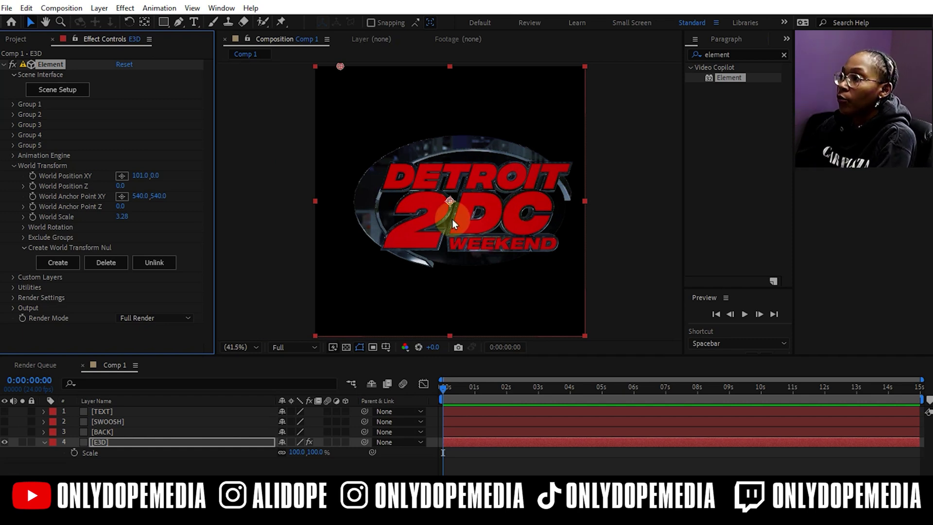
# Enable Multi-Object in Group 1 so the letters move individually
pyautogui.click(13, 104)
pyautogui.click(24, 135)
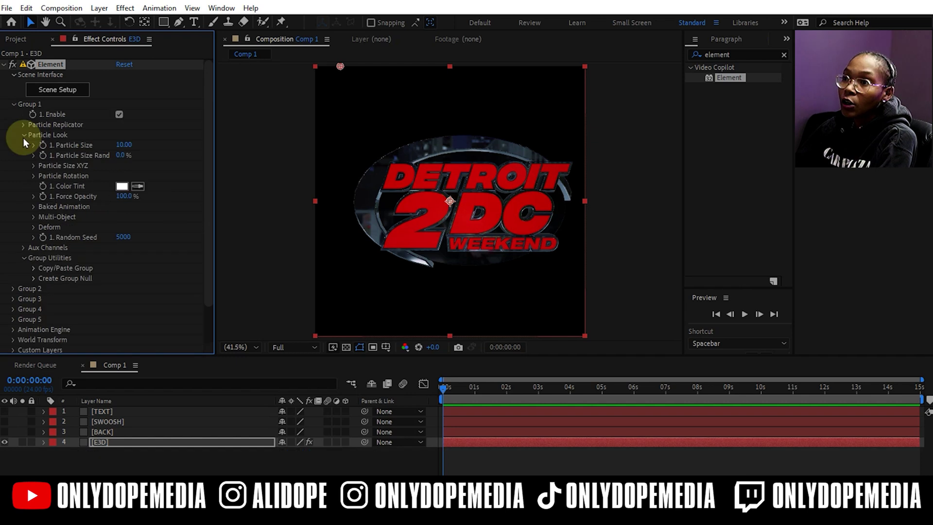
pyautogui.click(24, 257)
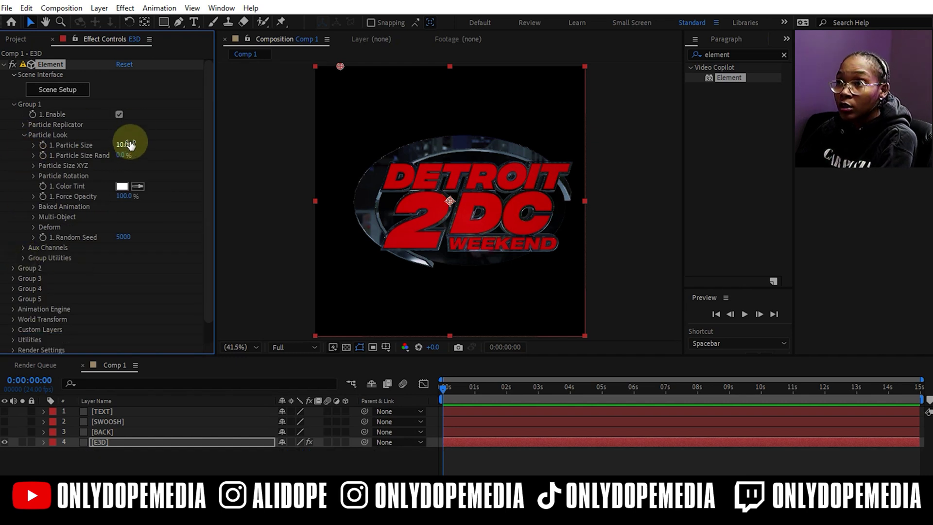
pyautogui.click(34, 217)
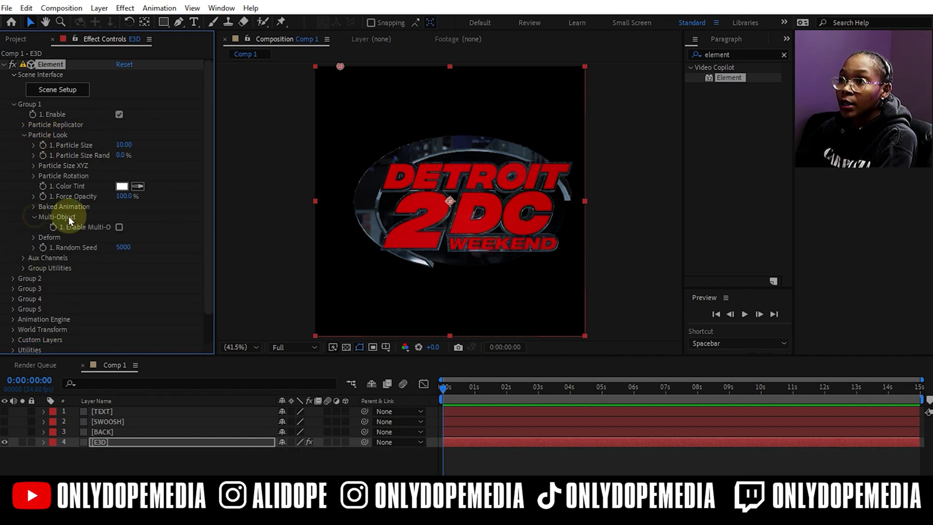
pyautogui.click(119, 227)
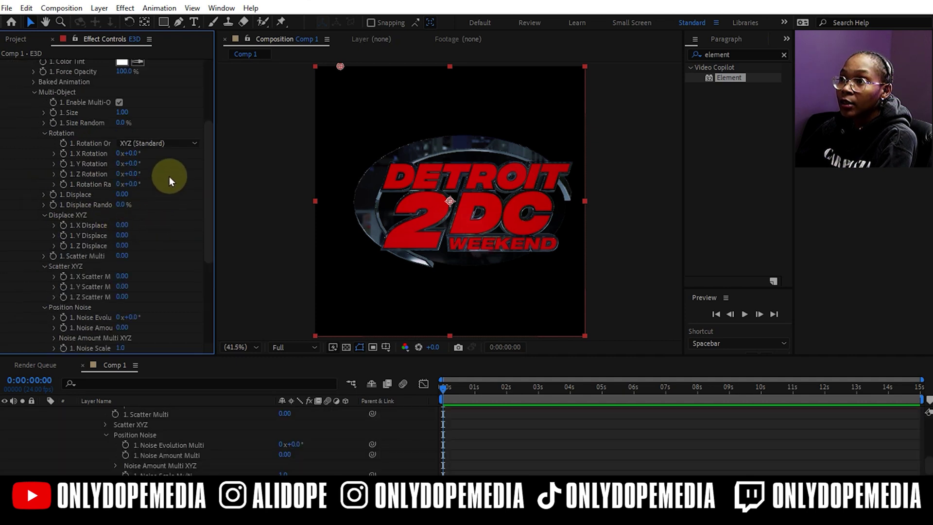
# Try X and Y rotations on the letters, then undo back to front-facing
pyautogui.moveTo(141, 157); pyautogui.dragTo(178, 154)
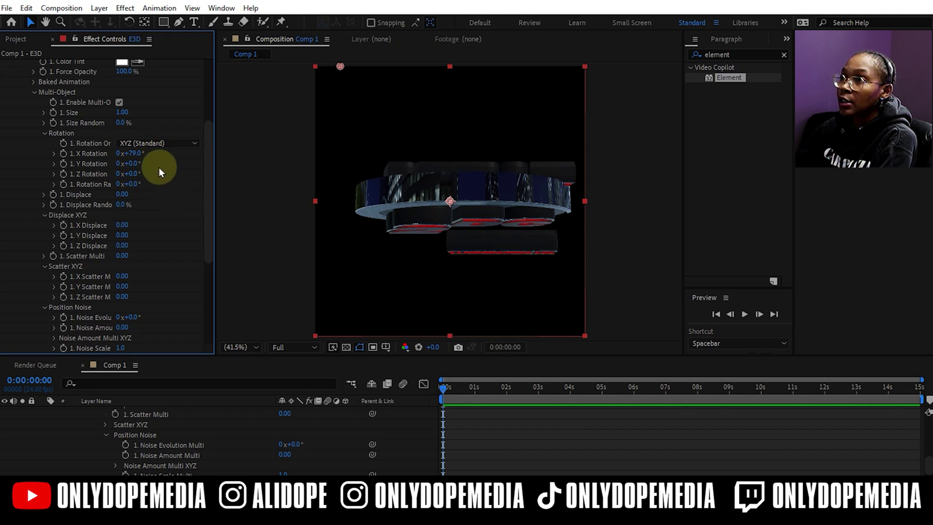
pyautogui.moveTo(130, 153); pyautogui.dragTo(58, 166)
pyautogui.click(487, 193)
pyautogui.moveTo(128, 164); pyautogui.dragTo(200, 167)
pyautogui.click(496, 246)
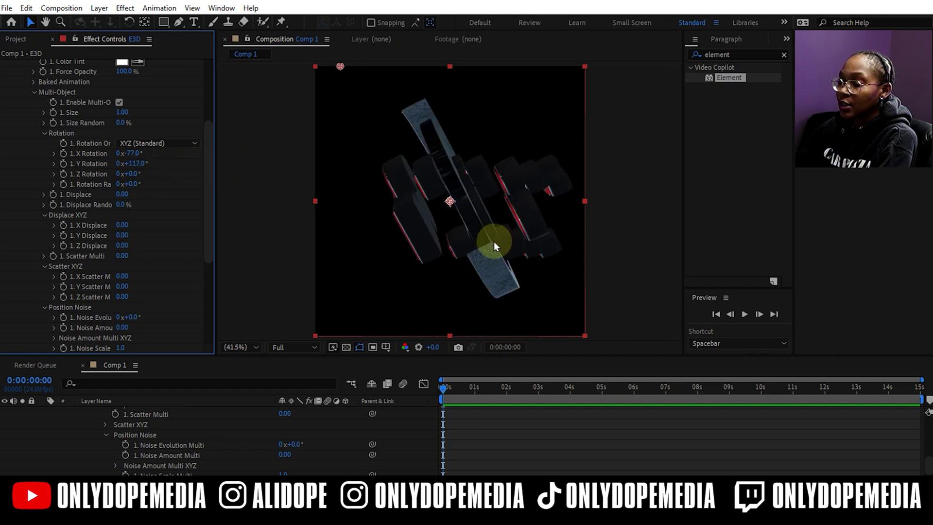
pyautogui.hotkey('ctrl', 'z')
pyautogui.hotkey('ctrl', 'z')
pyautogui.hotkey('ctrl', 'z')
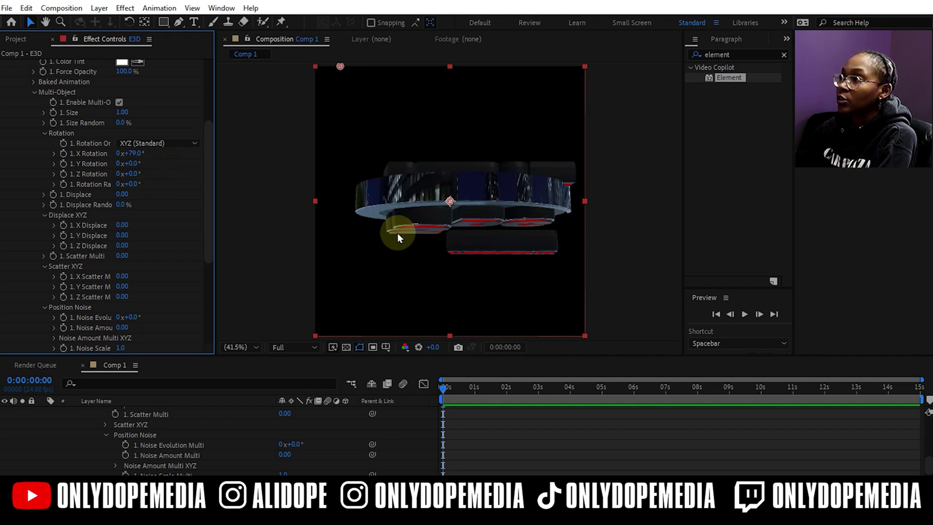
# Keyframe X Displace at 0 at about 4 seconds and 3.03 at 0 seconds
pyautogui.moveTo(496, 383); pyautogui.dragTo(761, 386)
pyautogui.press('z')
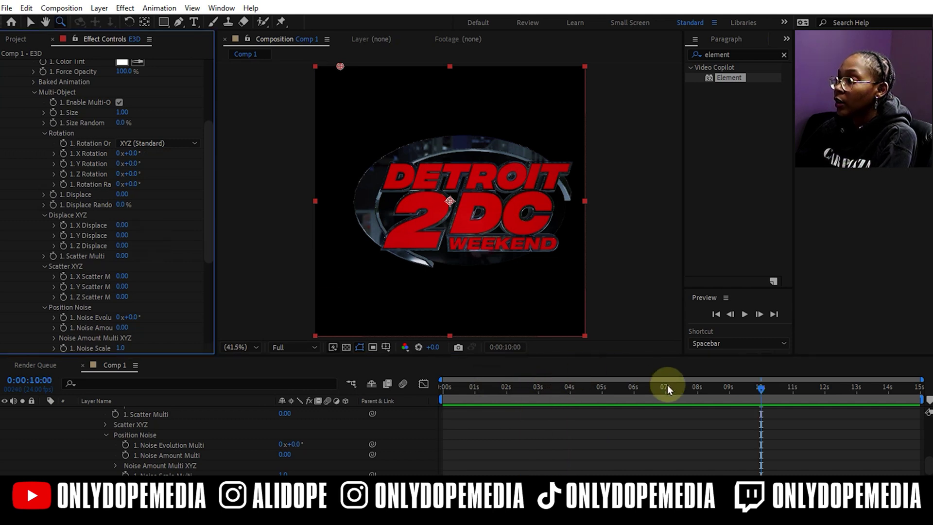
pyautogui.moveTo(659, 385); pyautogui.dragTo(570, 360)
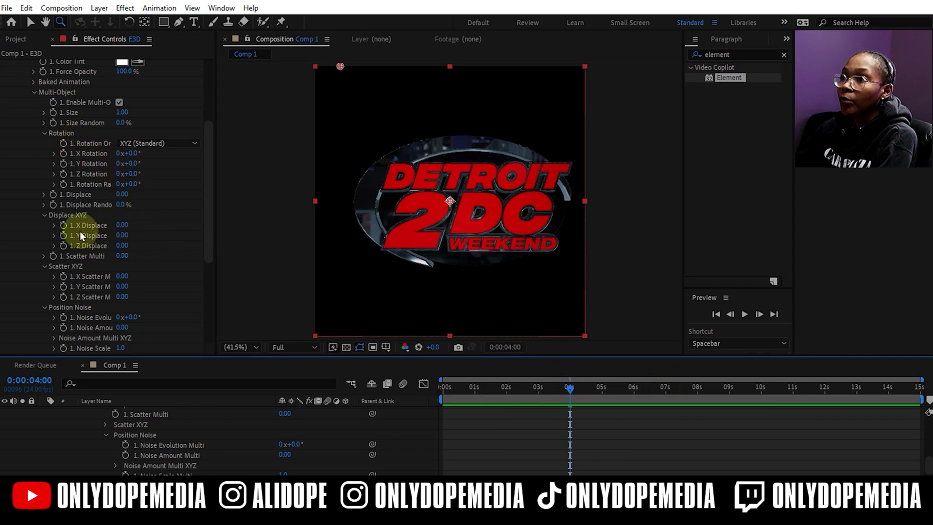
pyautogui.click(64, 226)
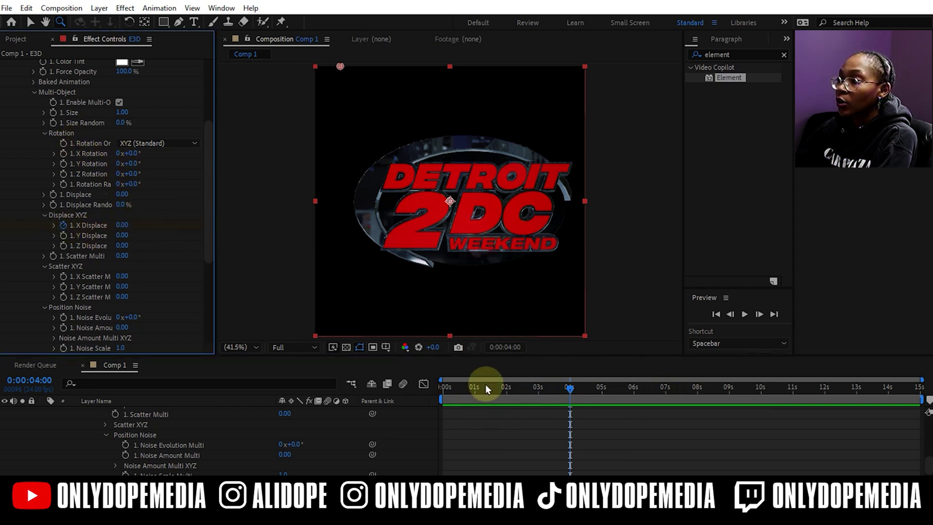
pyautogui.moveTo(483, 386); pyautogui.dragTo(436, 384)
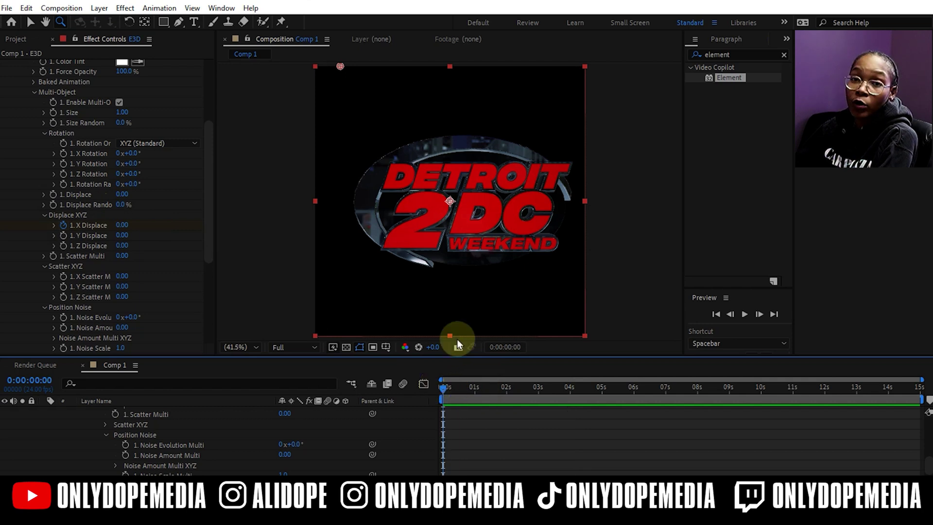
pyautogui.moveTo(119, 224); pyautogui.dragTo(304, 227)
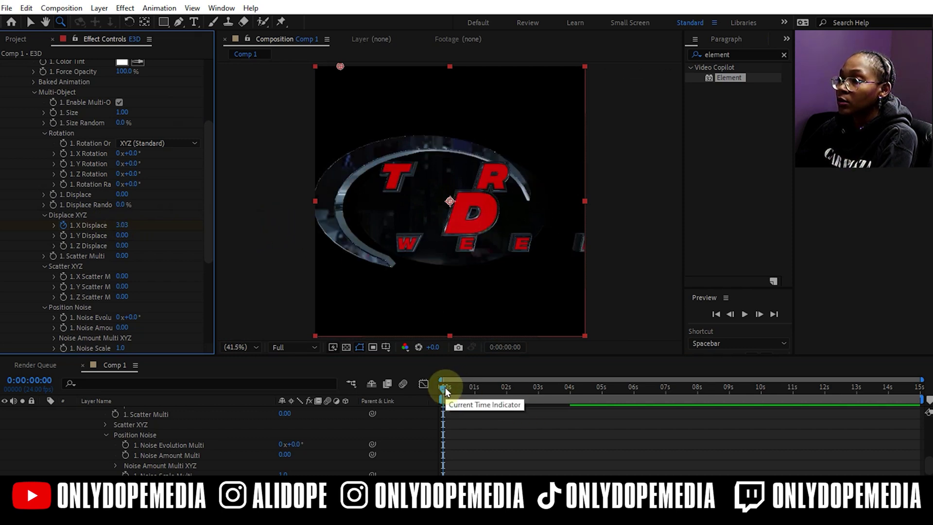
# Preview the assembly at Half resolution and reset the particle X rotation to zero
pyautogui.click(295, 348)
pyautogui.click(295, 388)
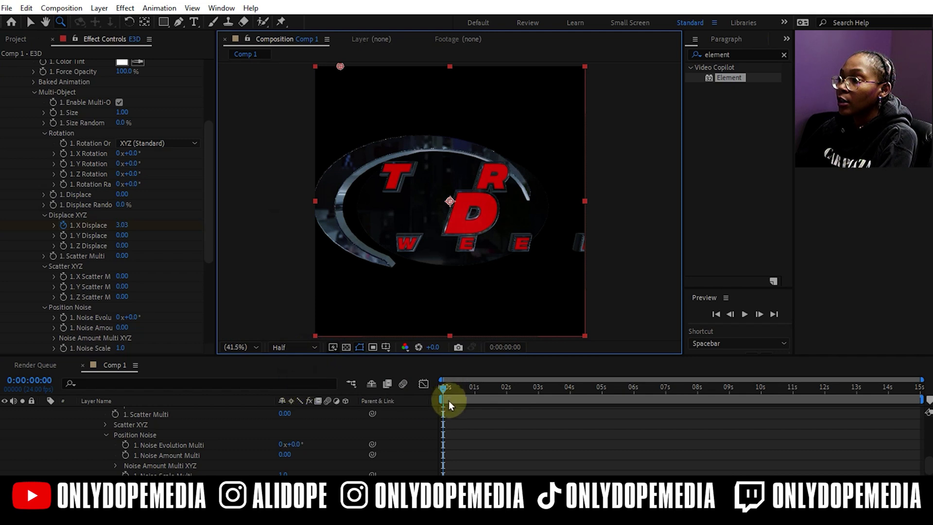
pyautogui.moveTo(438, 386); pyautogui.dragTo(657, 382)
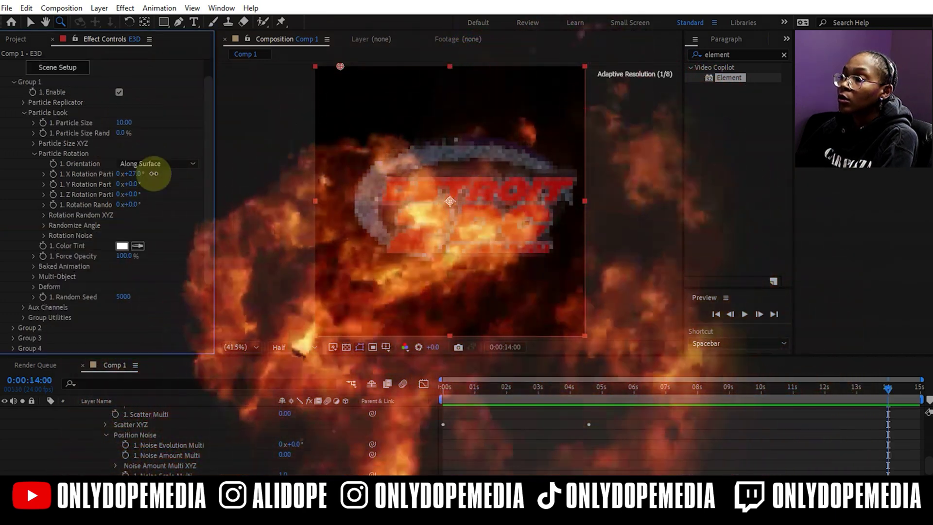
pyautogui.moveTo(154, 174); pyautogui.dragTo(153, 174)
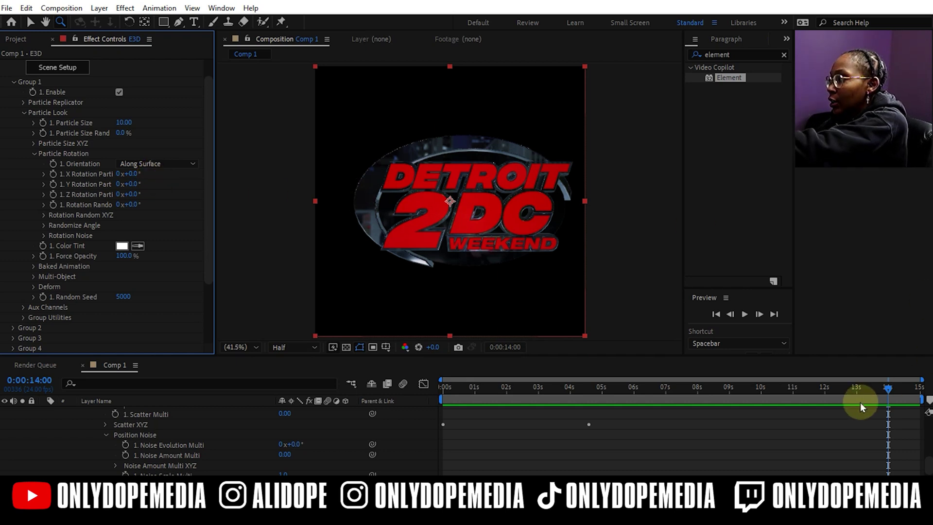
pyautogui.click(916, 388)
pyautogui.moveTo(915, 389); pyautogui.dragTo(919, 389)
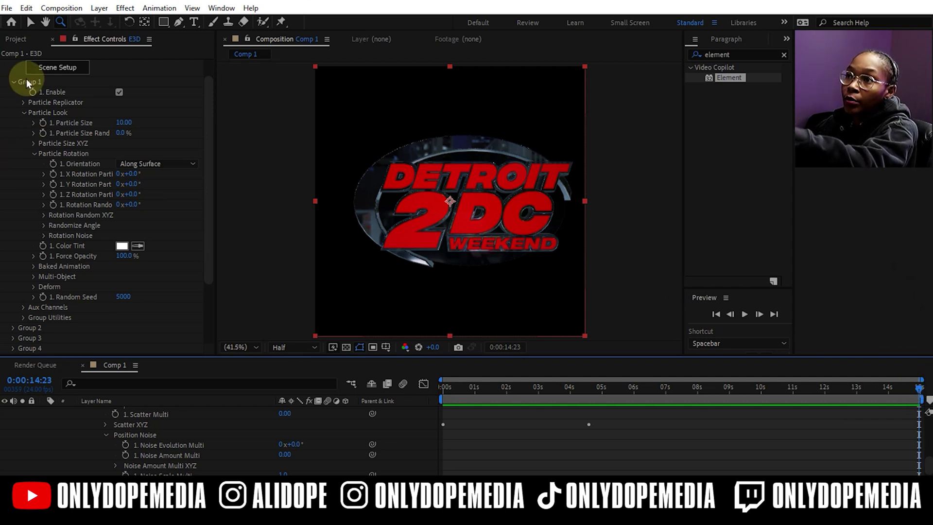
pyautogui.click(25, 112)
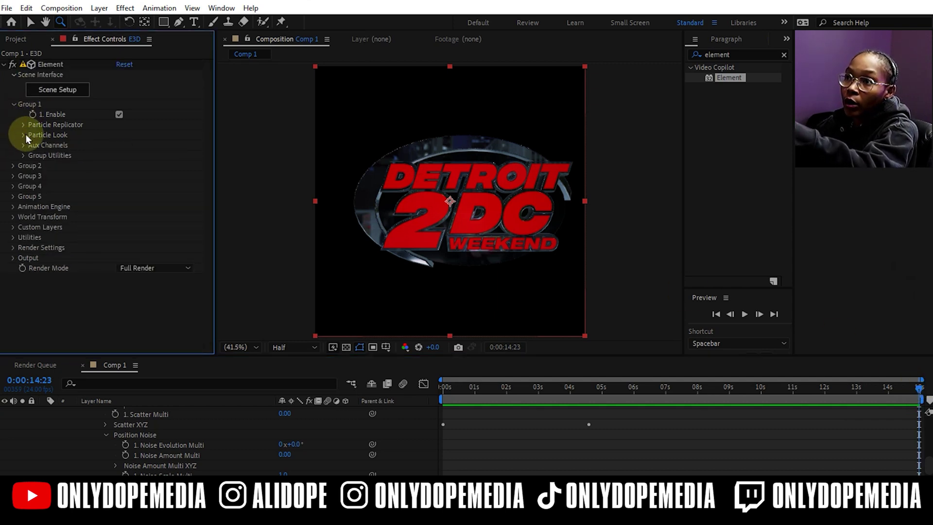
pyautogui.click(24, 135)
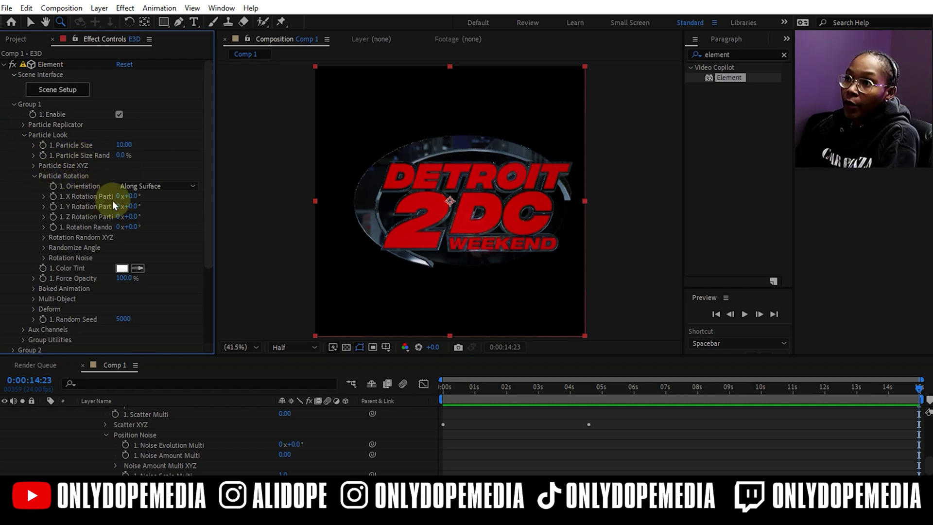
pyautogui.moveTo(130, 199); pyautogui.dragTo(350, 209)
pyautogui.hotkey('ctrl', 'z')
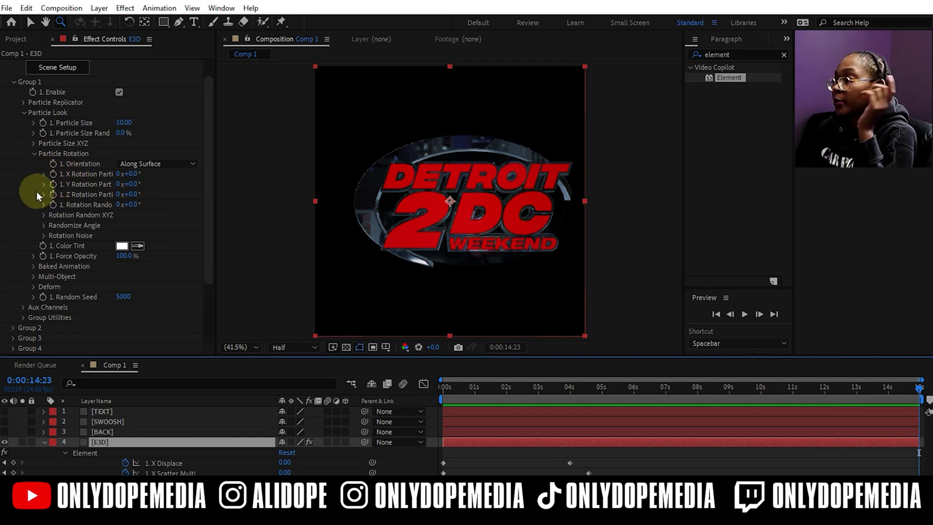
# Review the letters assembling into the logo and keyframe the particle Y rotation at the end
pyautogui.click(456, 390)
pyautogui.moveTo(474, 386); pyautogui.dragTo(596, 368)
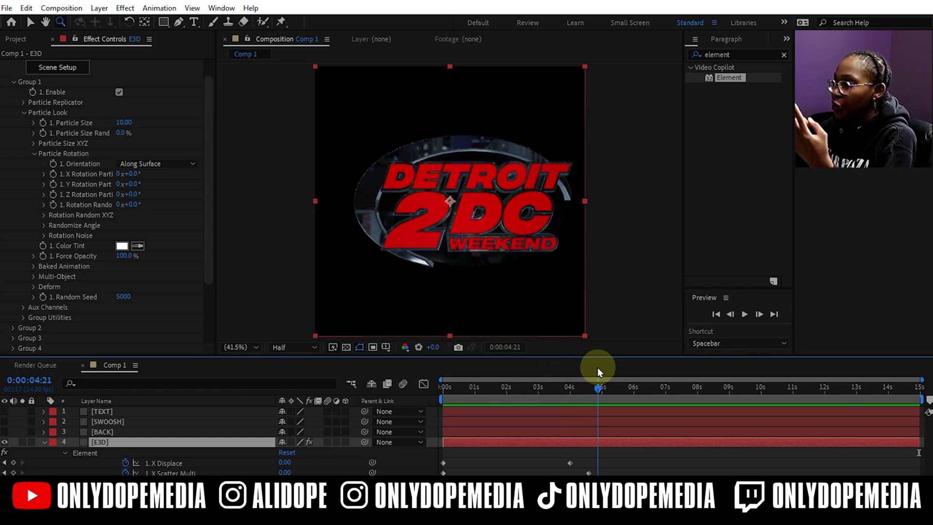
pyautogui.moveTo(597, 367); pyautogui.dragTo(914, 391)
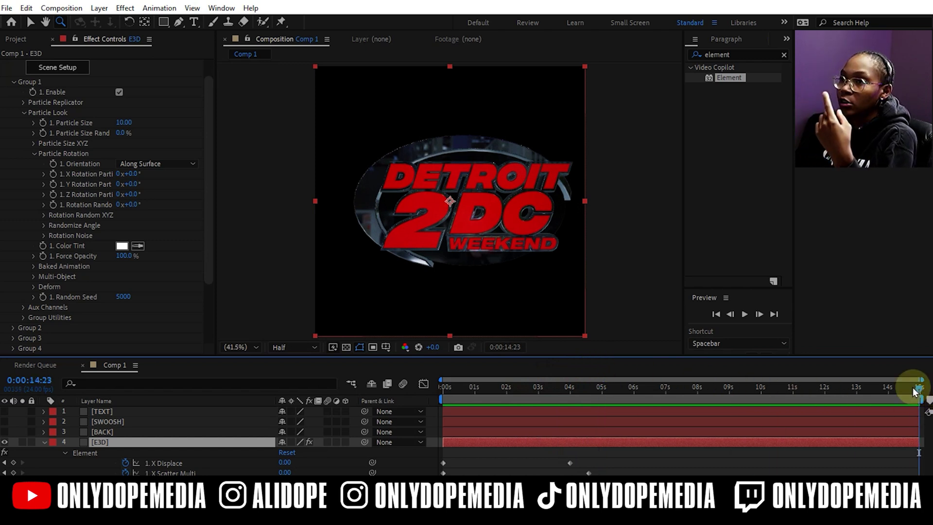
pyautogui.click(53, 185)
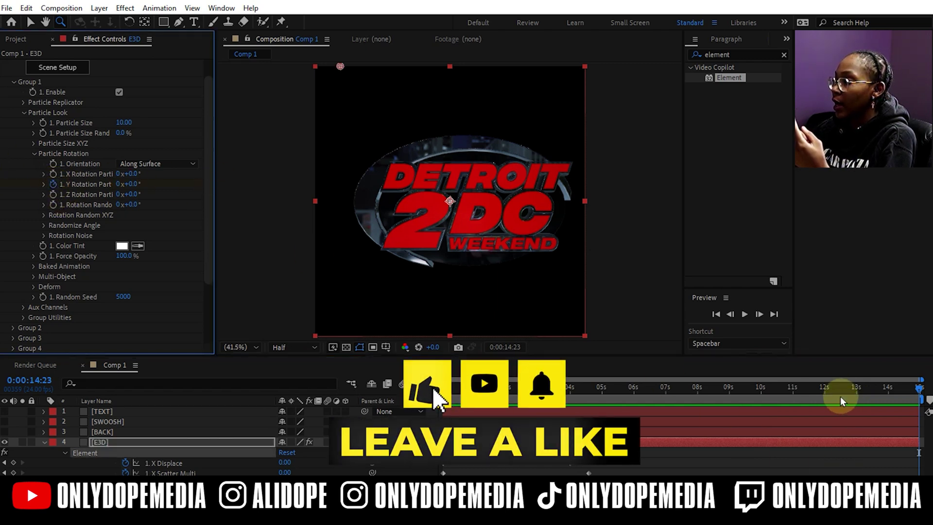
# Where the letters converge, set Y Rotation revolutions to 4 and scrub to check the spin
pyautogui.moveTo(789, 390); pyautogui.dragTo(553, 389)
pyautogui.press('space')
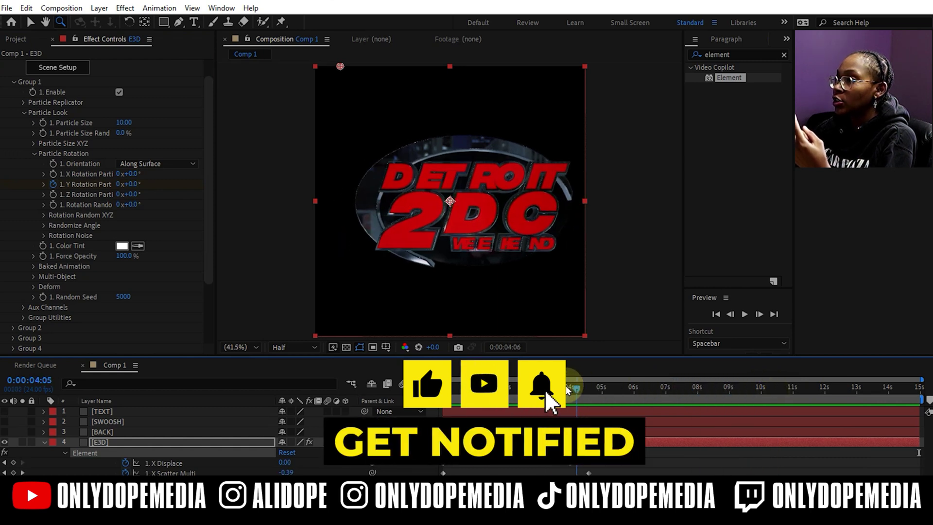
pyautogui.moveTo(569, 389); pyautogui.dragTo(586, 388)
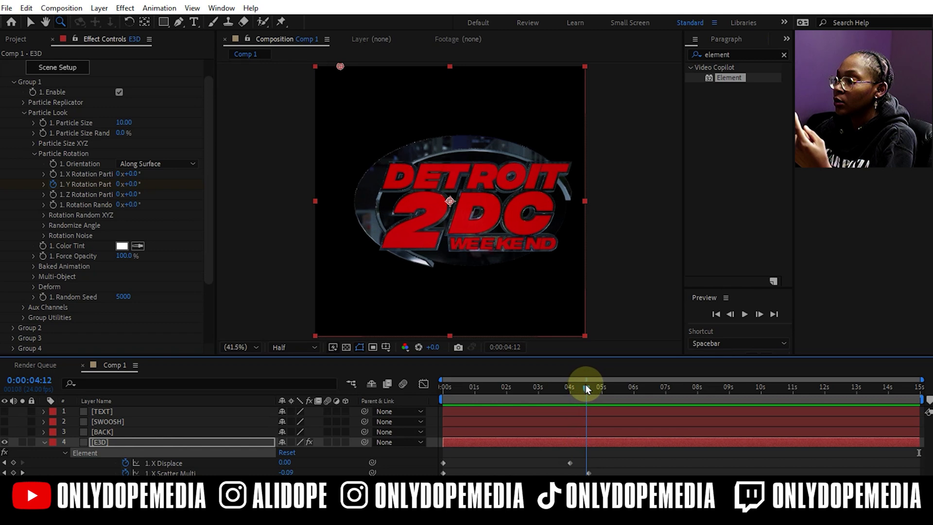
pyautogui.click(119, 184)
pyautogui.write('4')
pyautogui.press('Return')
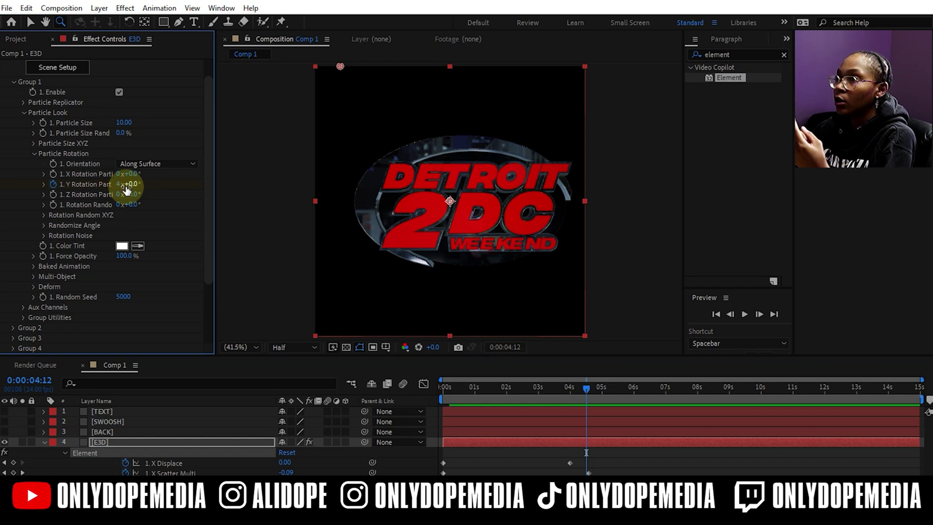
pyautogui.click(583, 433)
pyautogui.moveTo(583, 392)
pyautogui.mouseDown()
pyautogui.moveTo(546, 388)
pyautogui.moveTo(885, 410)
pyautogui.moveTo(541, 389)
pyautogui.moveTo(660, 391)
pyautogui.moveTo(586, 391)
pyautogui.mouseUp()
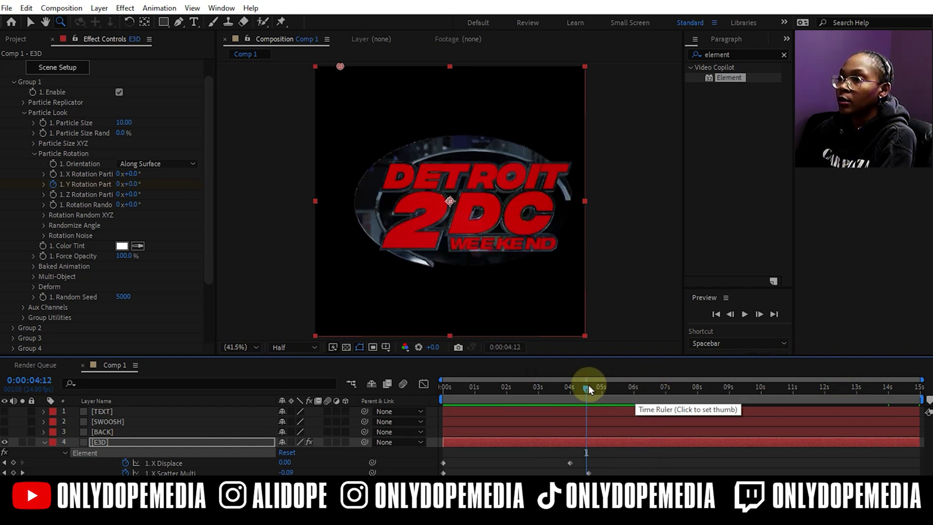
# Just before the 4-second mark, change Y Rotation revolutions to 3
pyautogui.moveTo(579, 386)
pyautogui.mouseDown()
pyautogui.moveTo(569, 386)
pyautogui.moveTo(617, 386)
pyautogui.moveTo(587, 390)
pyautogui.mouseUp()
pyautogui.click(118, 184)
pyautogui.write('3')
pyautogui.press('Return')
# Turn on motion blur for the E3D layer and scrub through the animation
pyautogui.click(326, 442)
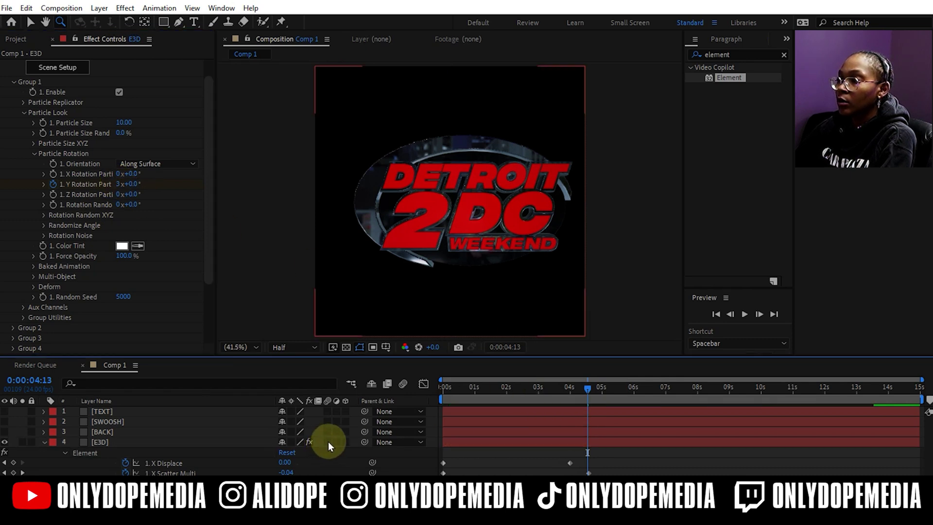
pyautogui.moveTo(442, 386); pyautogui.dragTo(692, 401)
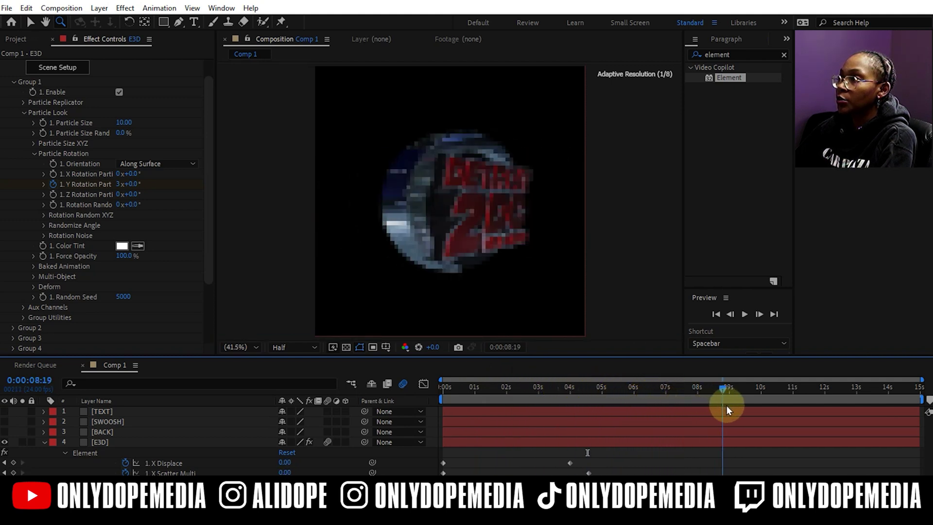
pyautogui.moveTo(826, 418); pyautogui.dragTo(845, 427)
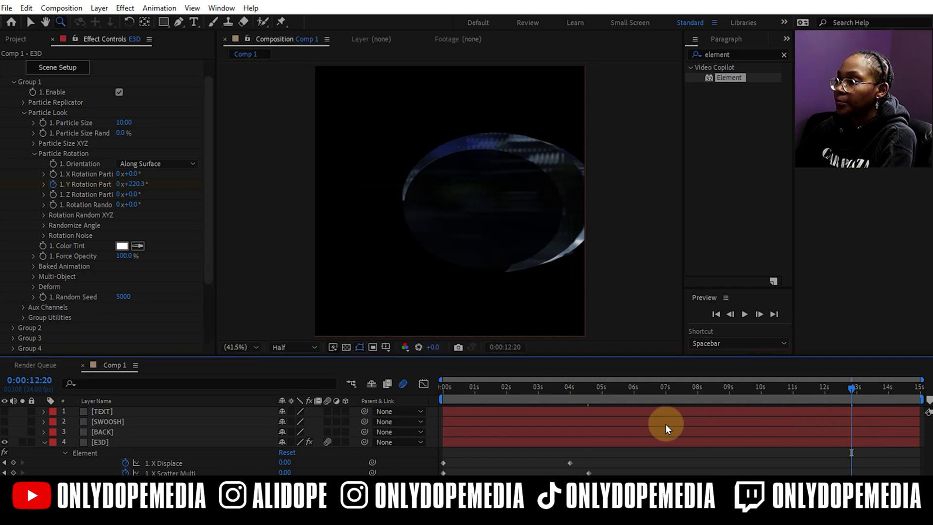
# Switch the viewer resolution from Half to Full and play the preview from near the start
pyautogui.click(299, 347)
pyautogui.click(303, 367)
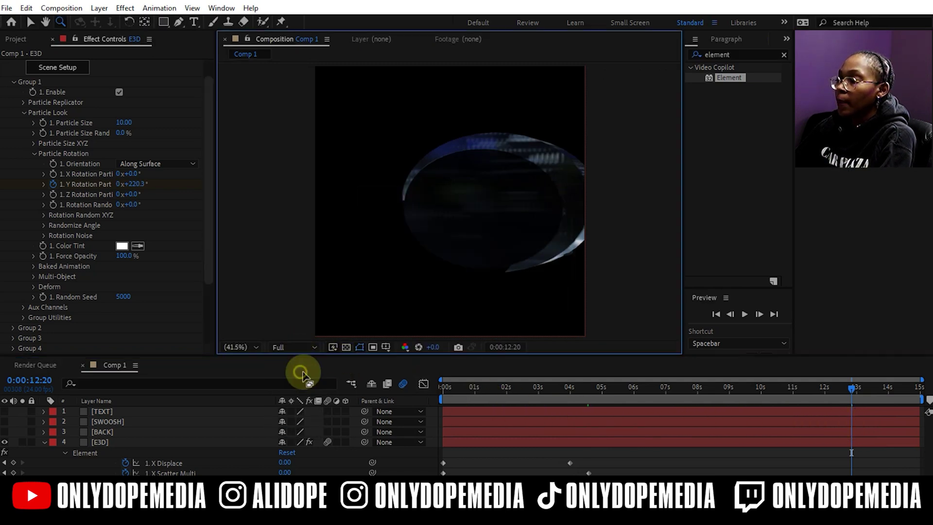
pyautogui.moveTo(479, 388); pyautogui.dragTo(517, 388)
pyautogui.press('space')
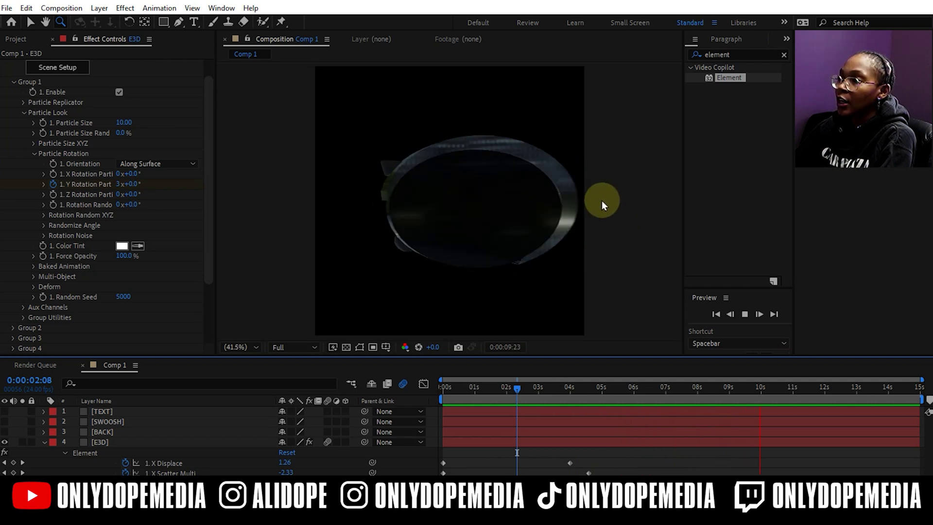
# Stop playback, then under World Transform set World Scale to 2.87 and World Position X to -14.0
pyautogui.press('space')
pyautogui.scroll(-3, 179, 322)
pyautogui.click(13, 307)
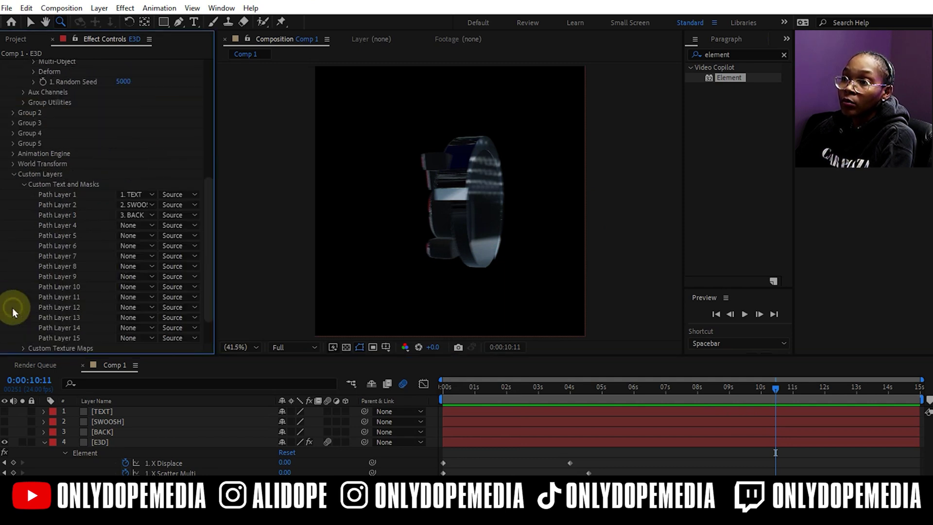
pyautogui.click(13, 174)
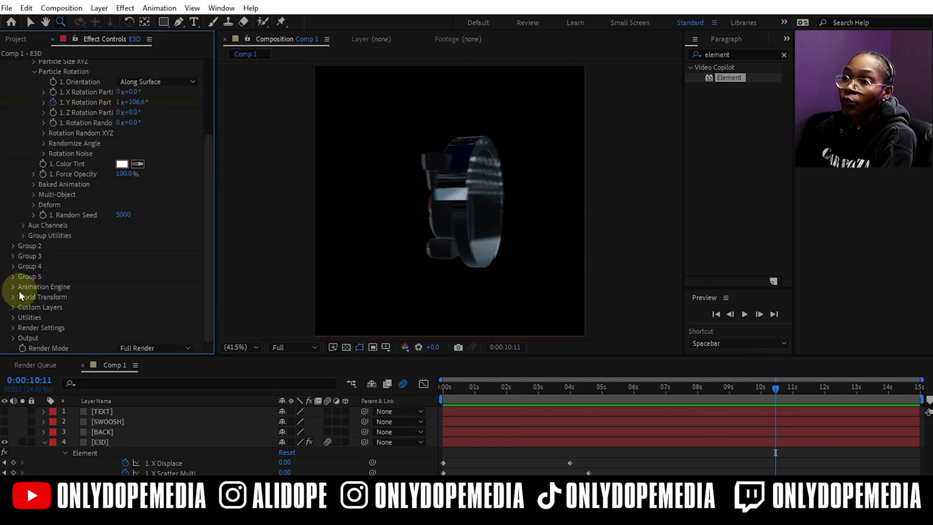
pyautogui.click(13, 298)
pyautogui.moveTo(128, 303); pyautogui.dragTo(103, 305)
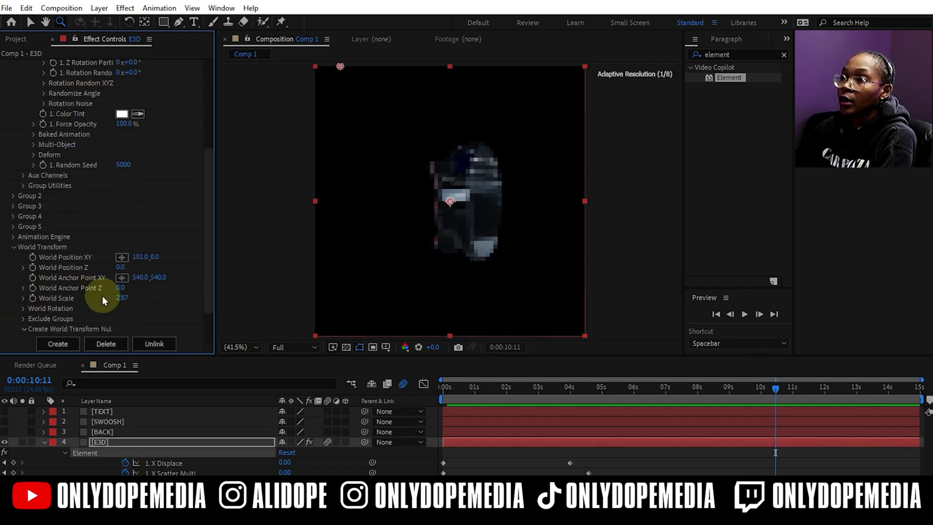
pyautogui.moveTo(142, 260); pyautogui.dragTo(88, 266)
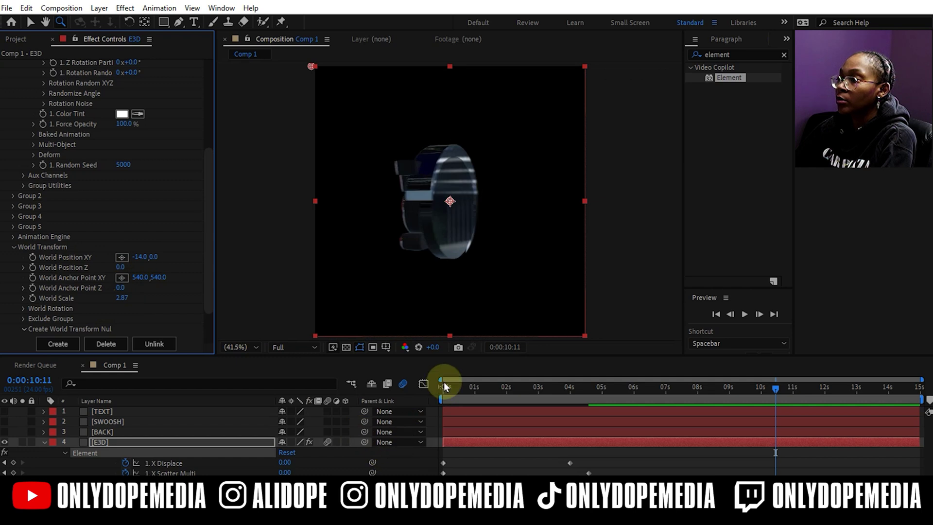
pyautogui.moveTo(450, 388); pyautogui.dragTo(429, 410)
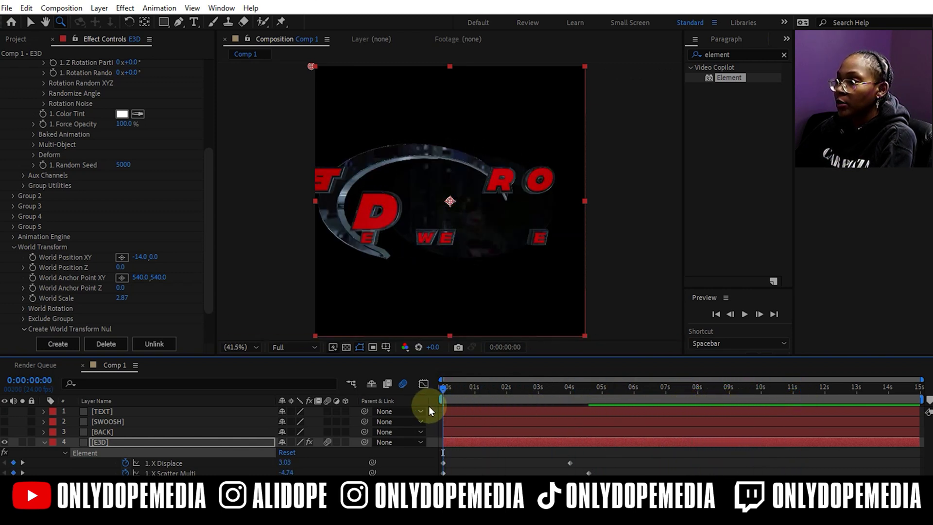
pyautogui.press('space')
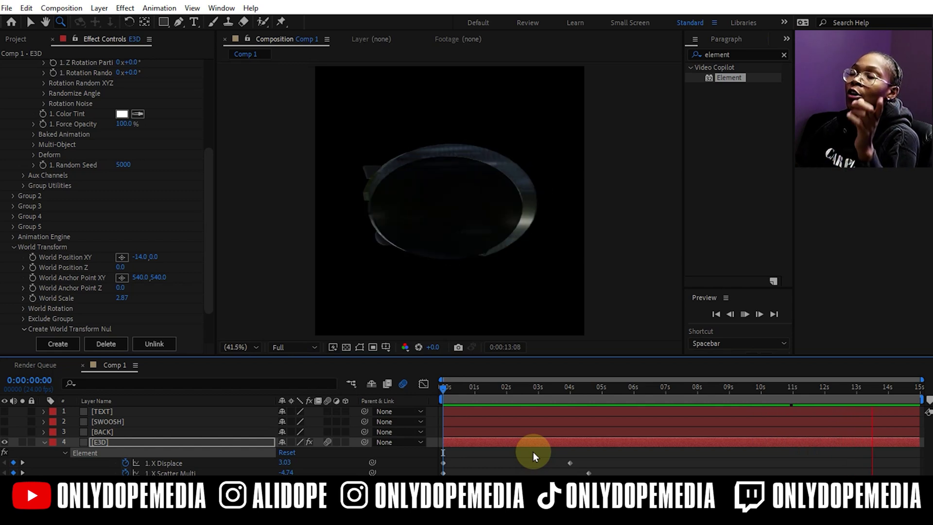
pyautogui.press('space')
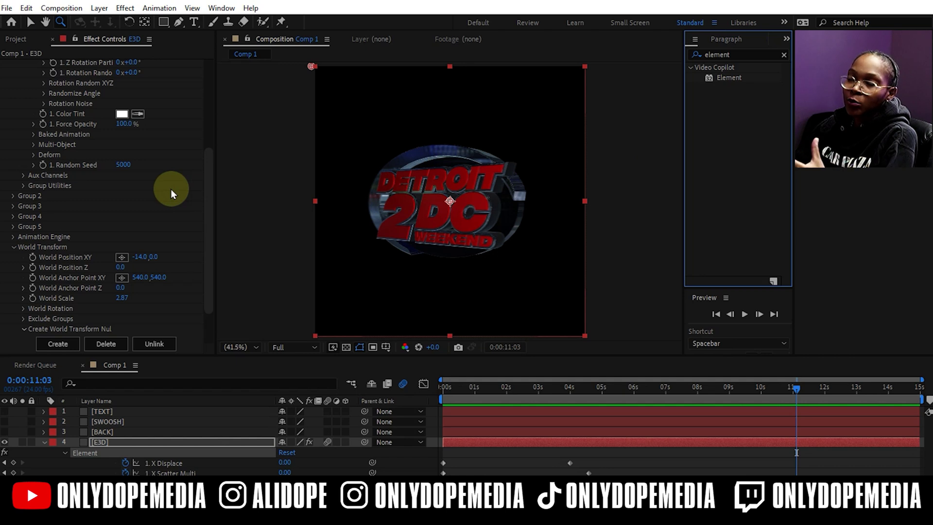
pyautogui.moveTo(480, 392); pyautogui.dragTo(715, 383)
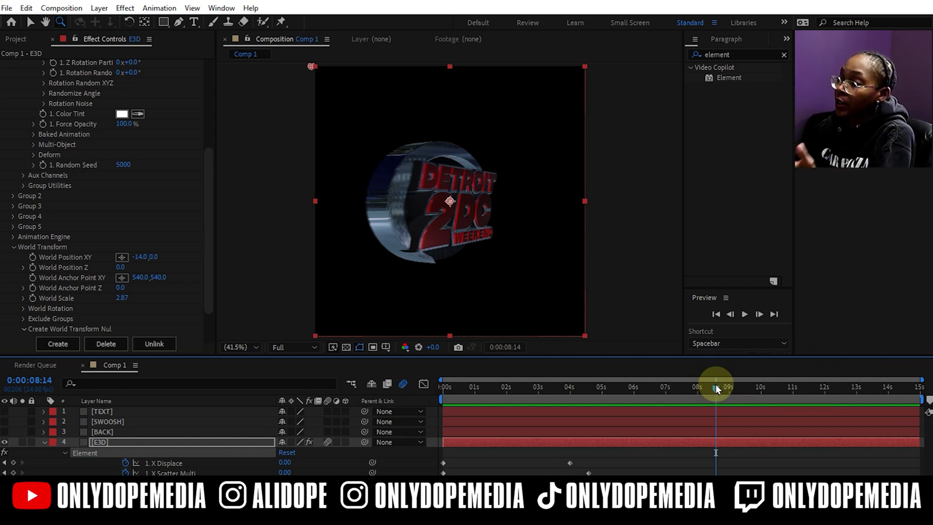
# Show the transparency grid, scrub the animation, and add Comp 1 to the Render Queue
pyautogui.click(346, 346)
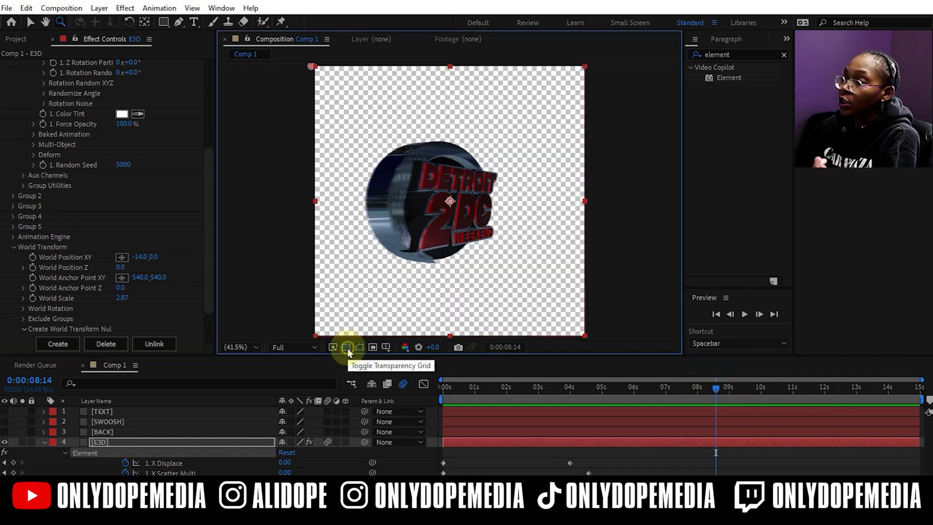
pyautogui.click(447, 389)
pyautogui.moveTo(449, 389); pyautogui.dragTo(761, 374)
pyautogui.click(62, 8)
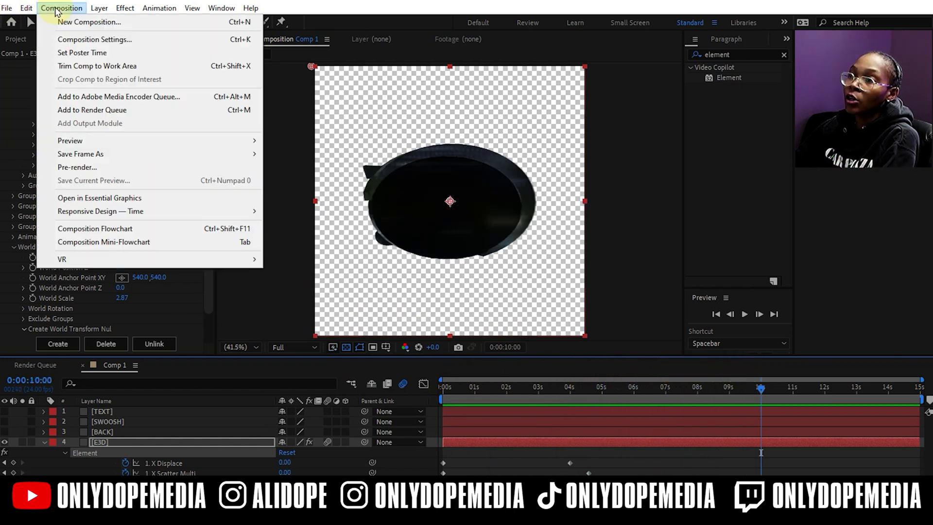
pyautogui.click(73, 108)
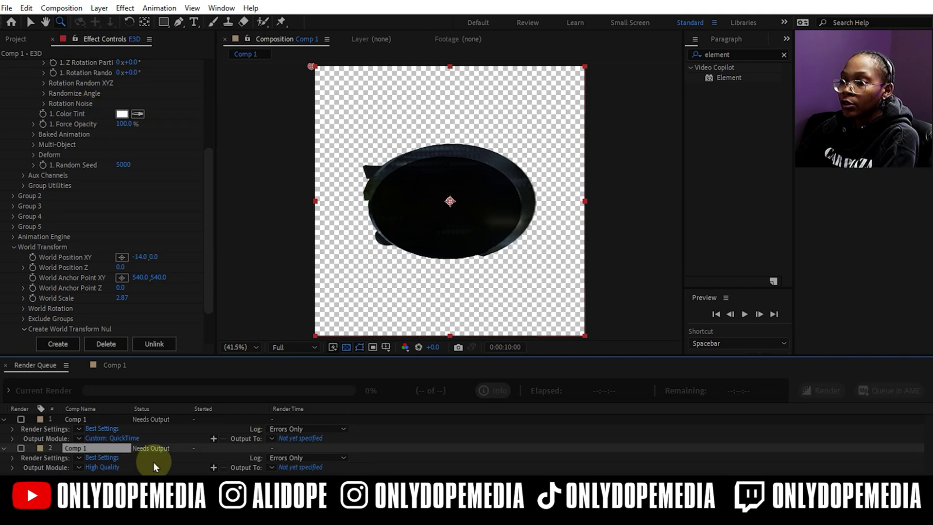
# Set the output module to QuickTime, Animation codec, RGB + Alpha, then choose the output location
pyautogui.click(103, 467)
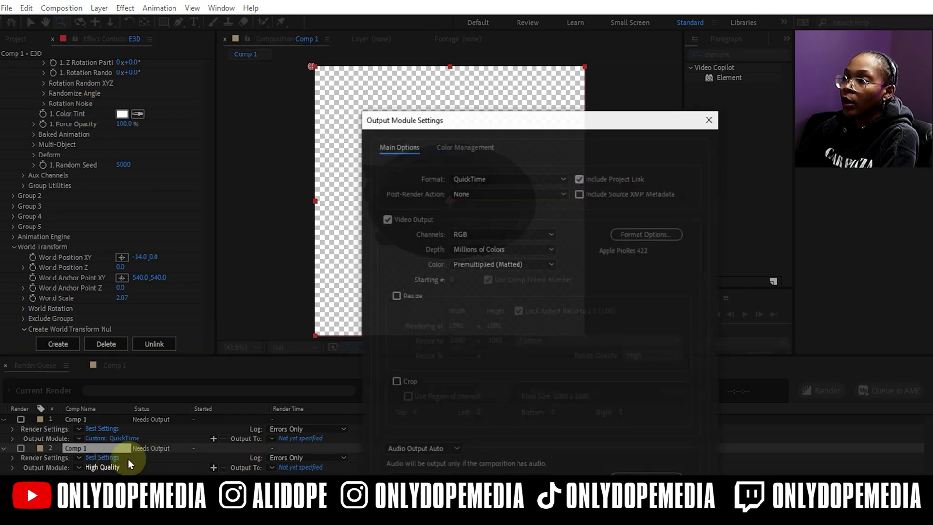
pyautogui.click(630, 234)
pyautogui.click(544, 138)
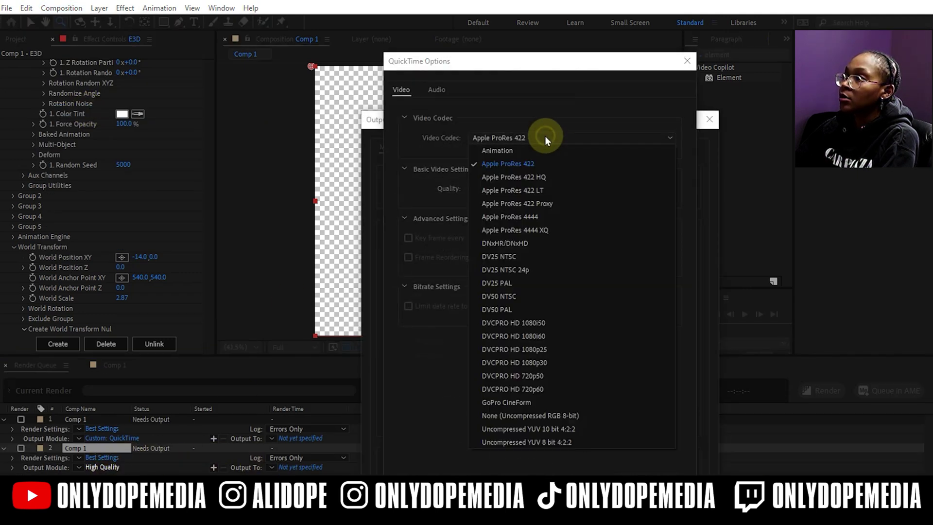
pyautogui.click(522, 151)
pyautogui.press('Return')
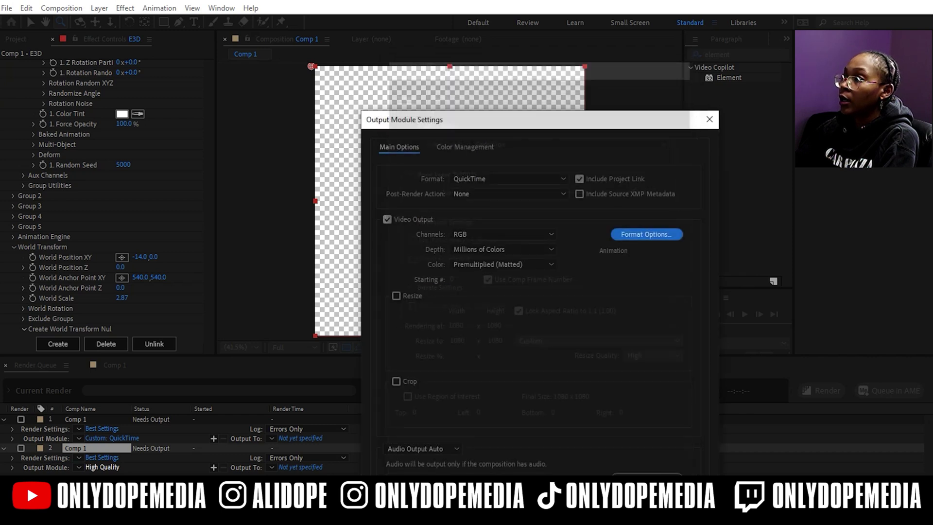
pyautogui.click(517, 237)
pyautogui.click(503, 276)
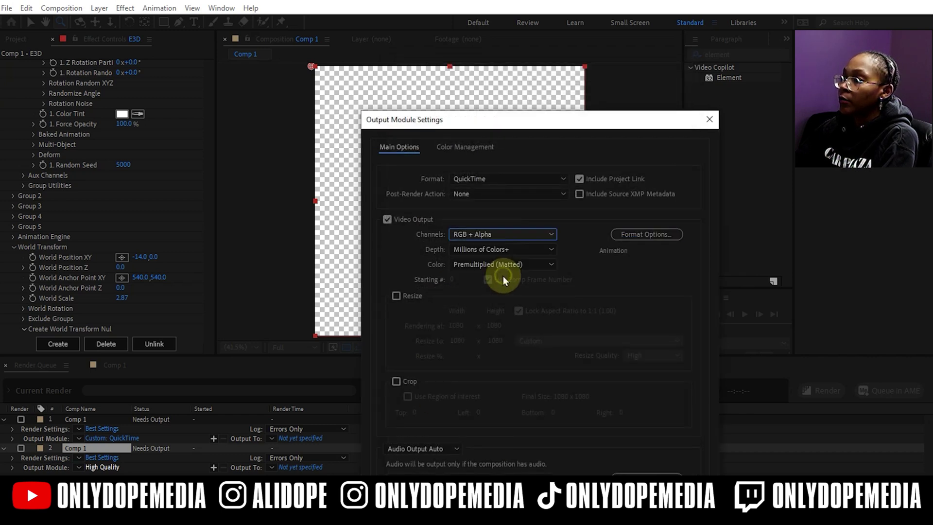
pyautogui.press('Return')
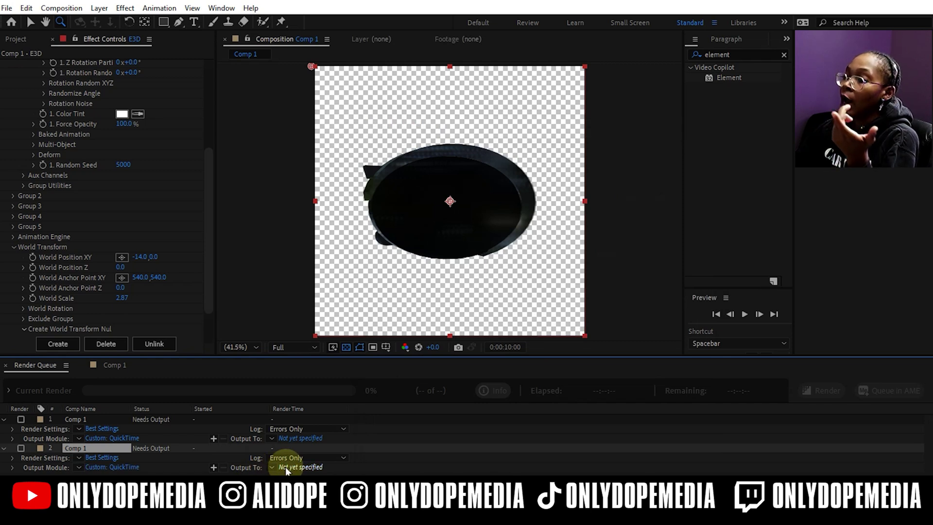
pyautogui.click(285, 465)
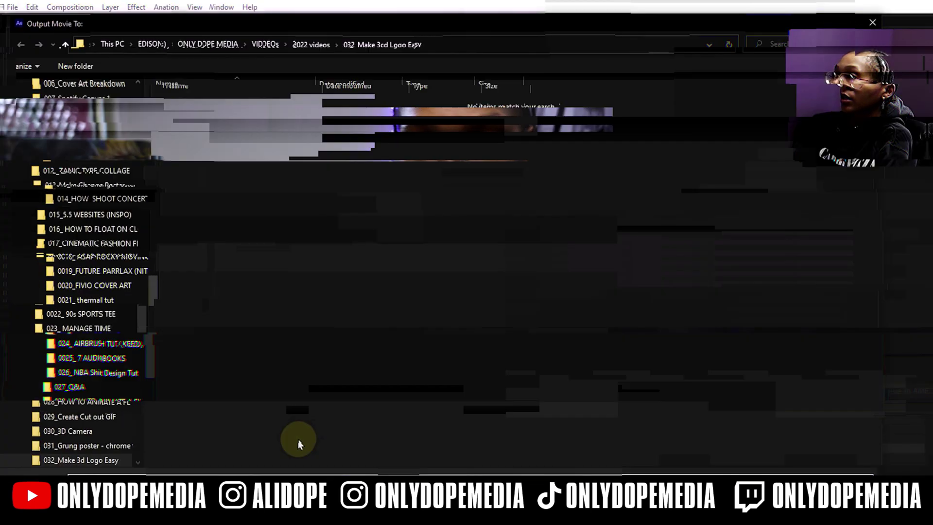